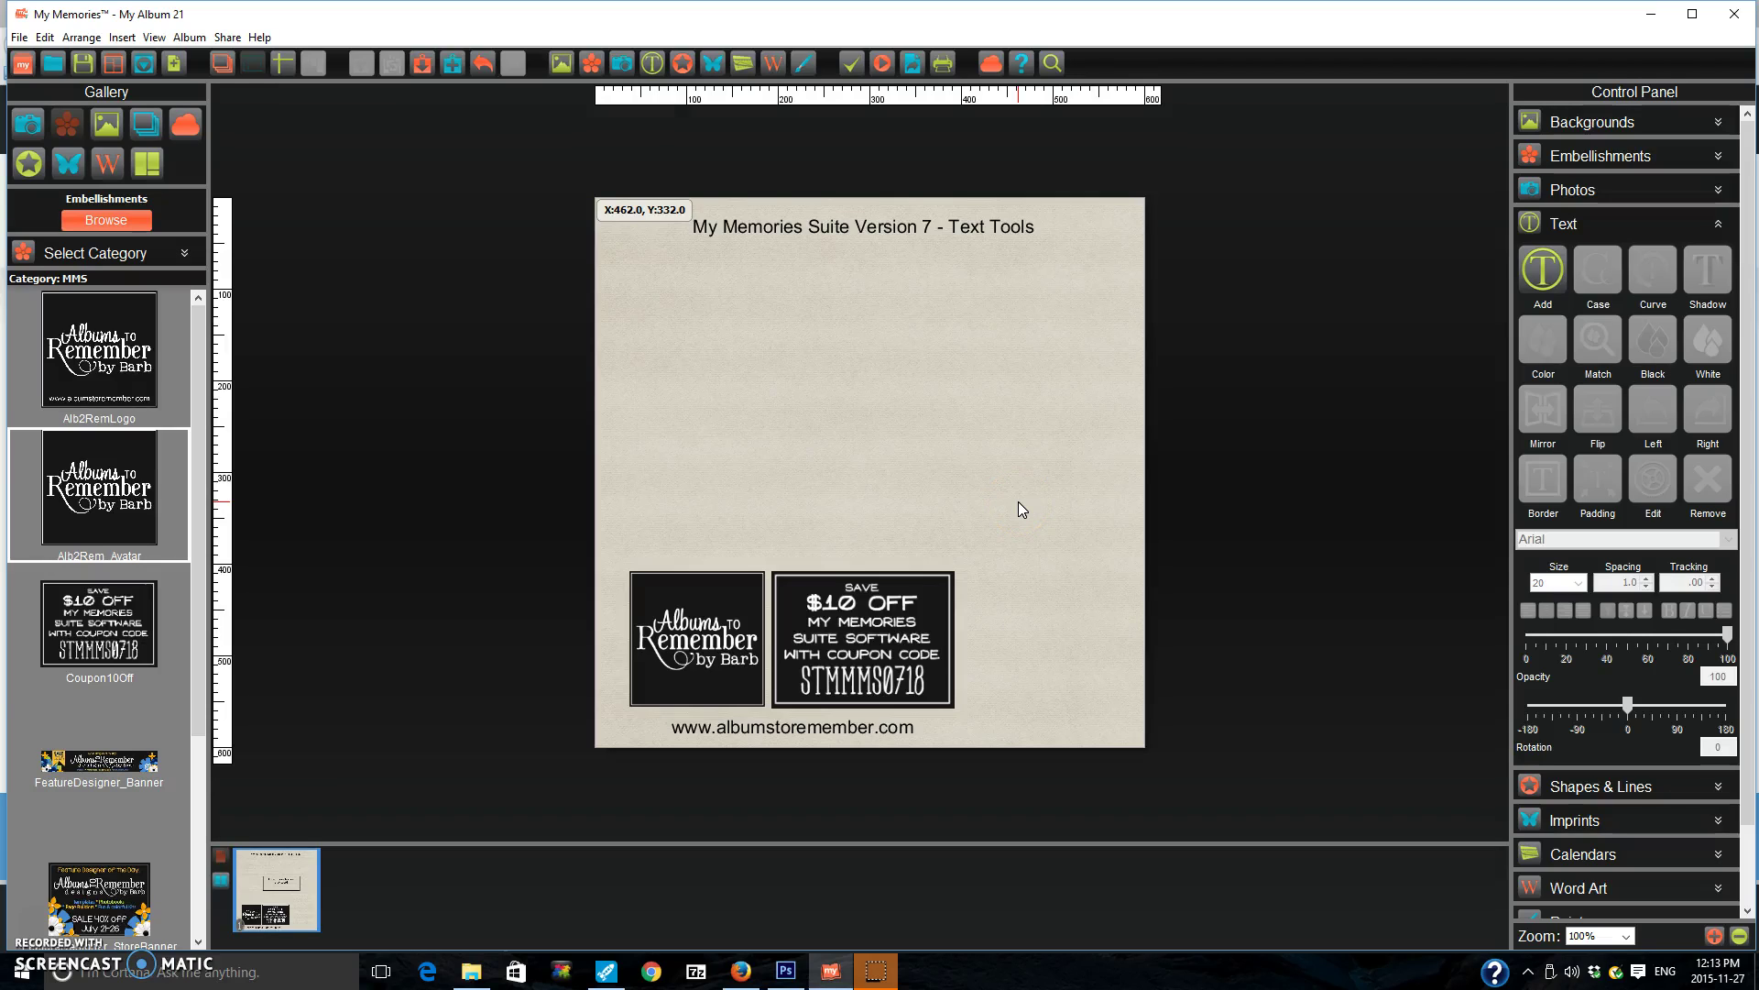
Add a new text box reading 'My son loves his new snowboard.' and select it
{"action": "left_click", "coordinate": [1543, 268]}
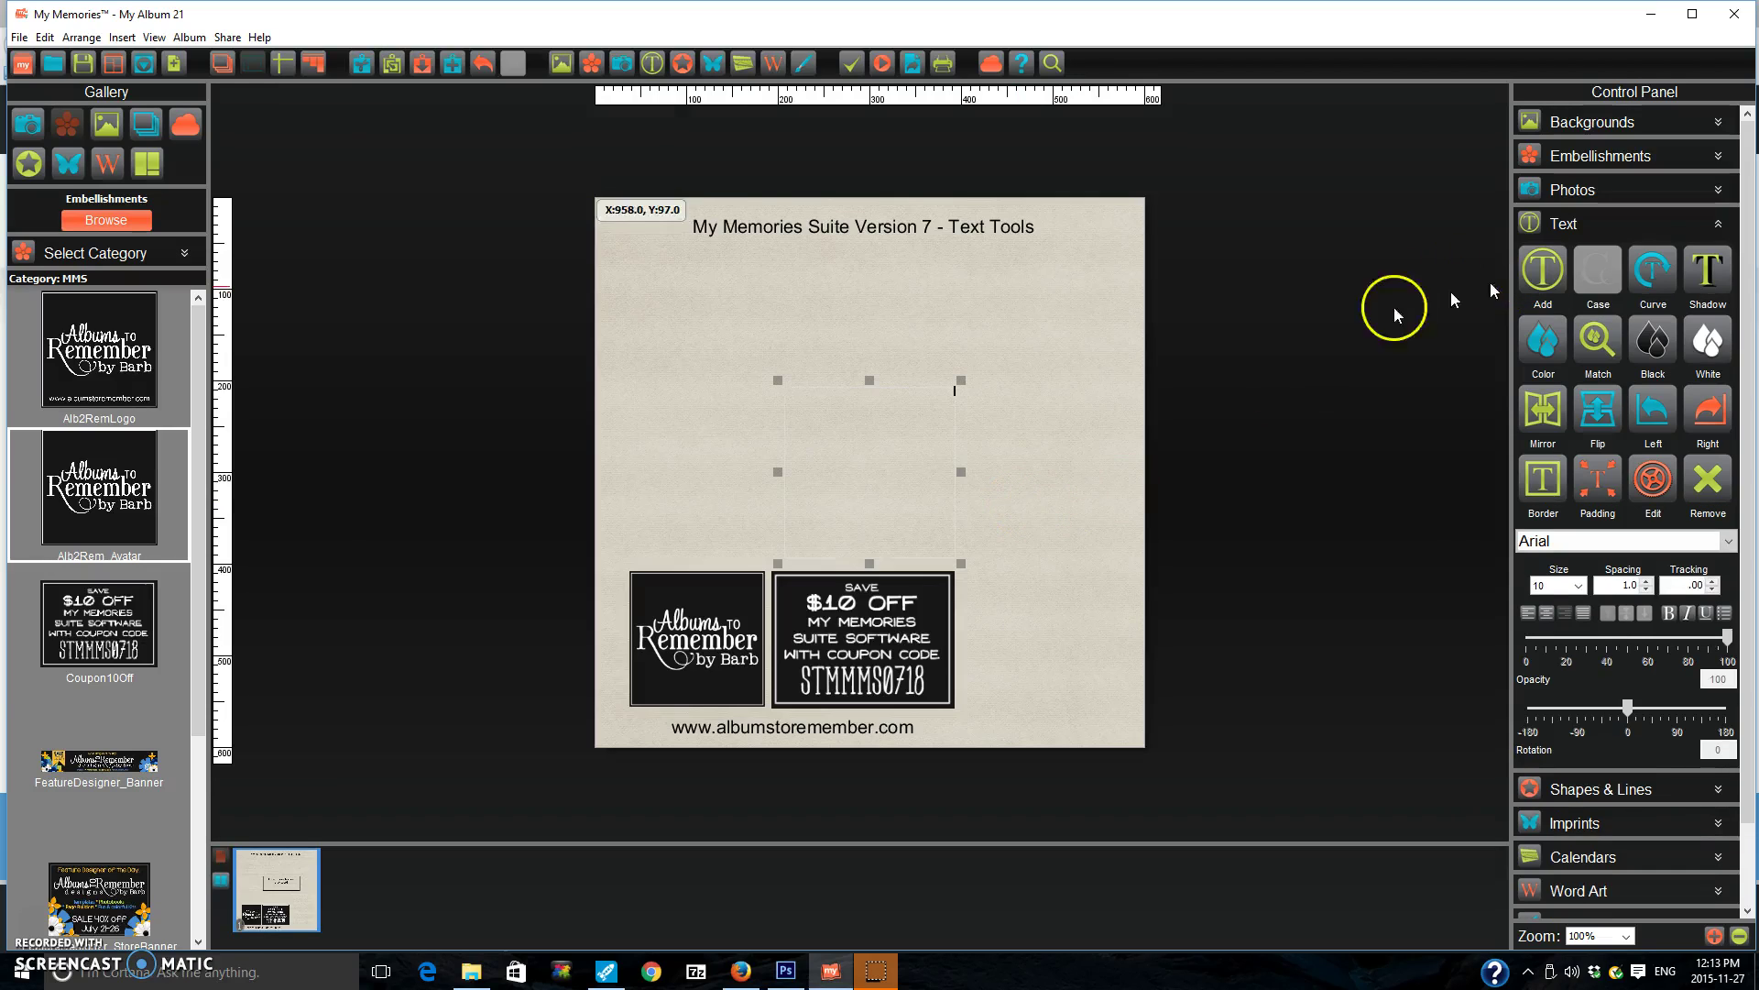
{"action": "left_click", "coordinate": [788, 414]}
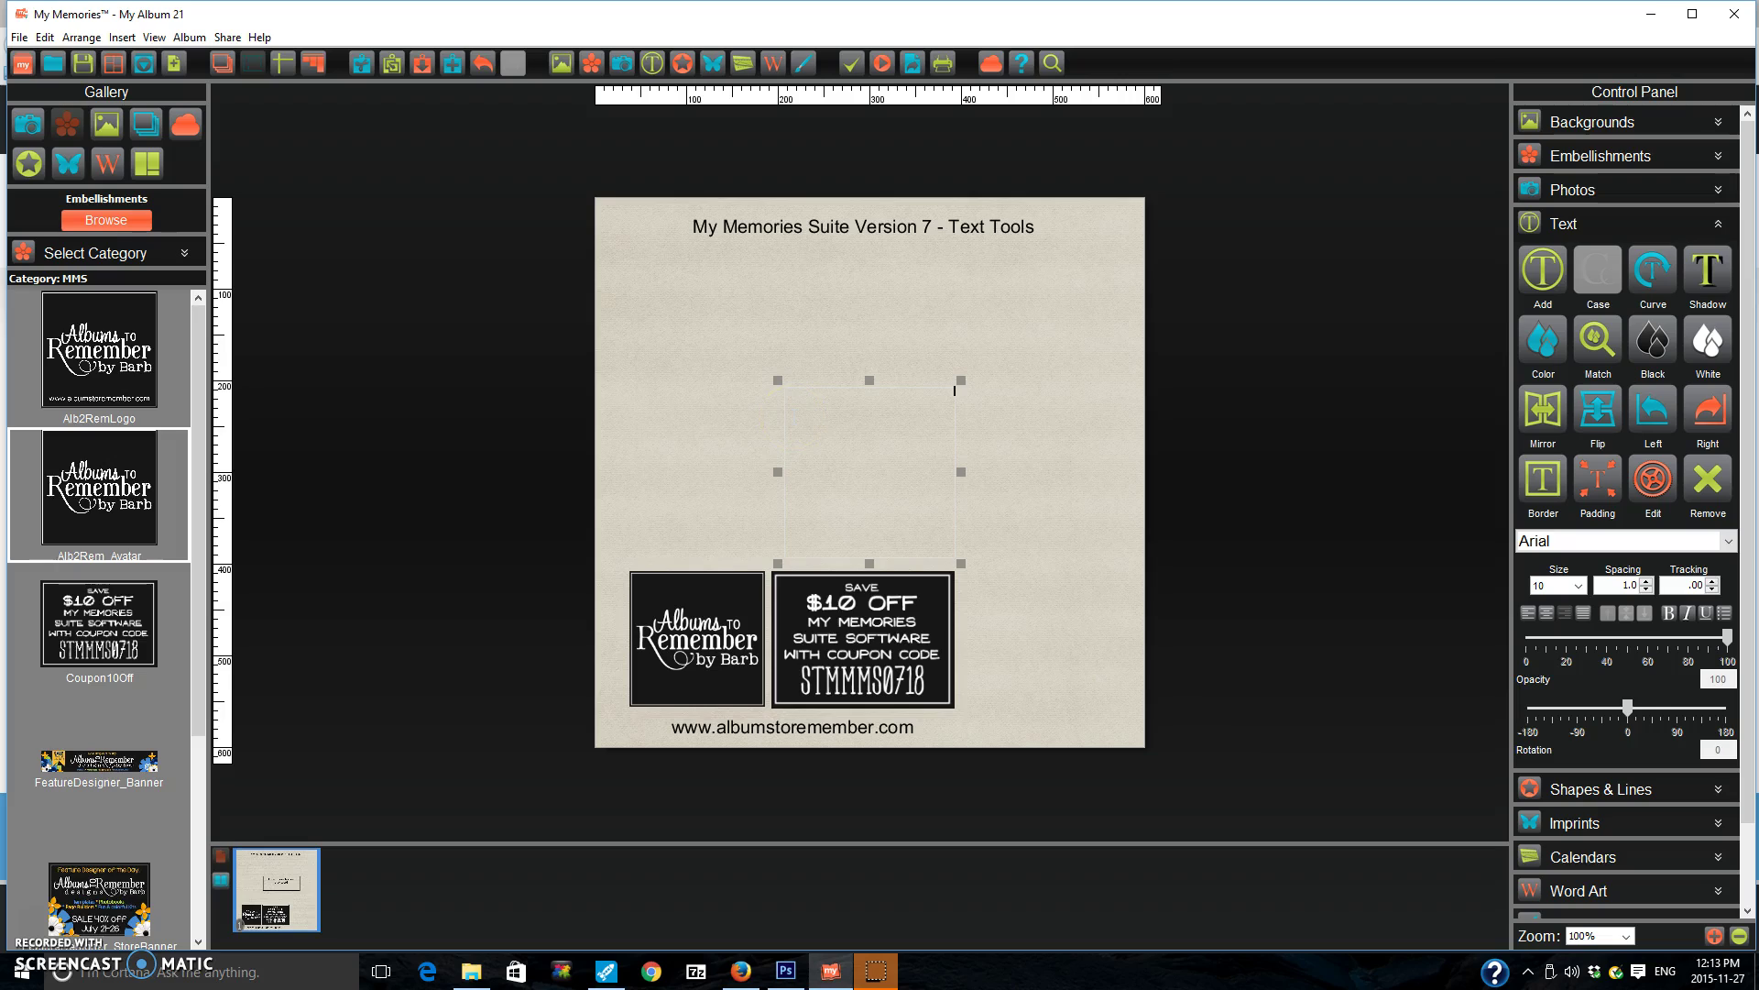
{"action": "type", "text": "My son loves his new snowboard."}
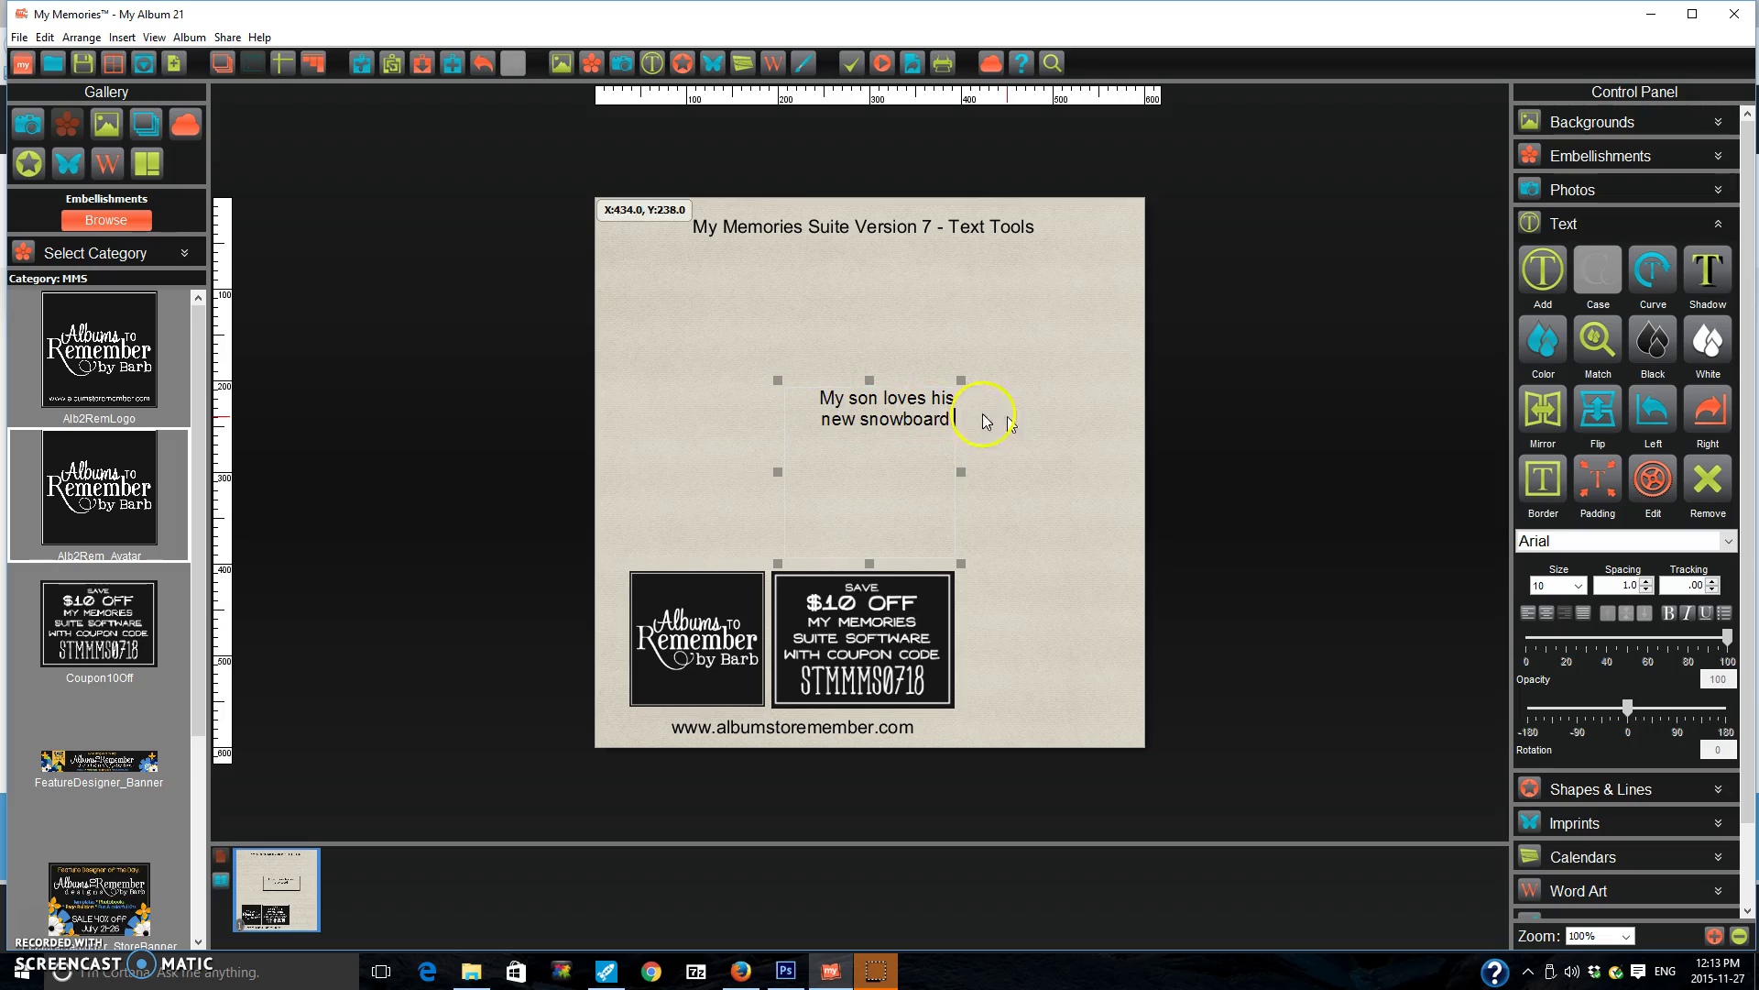
{"action": "left_click", "coordinate": [872, 404]}
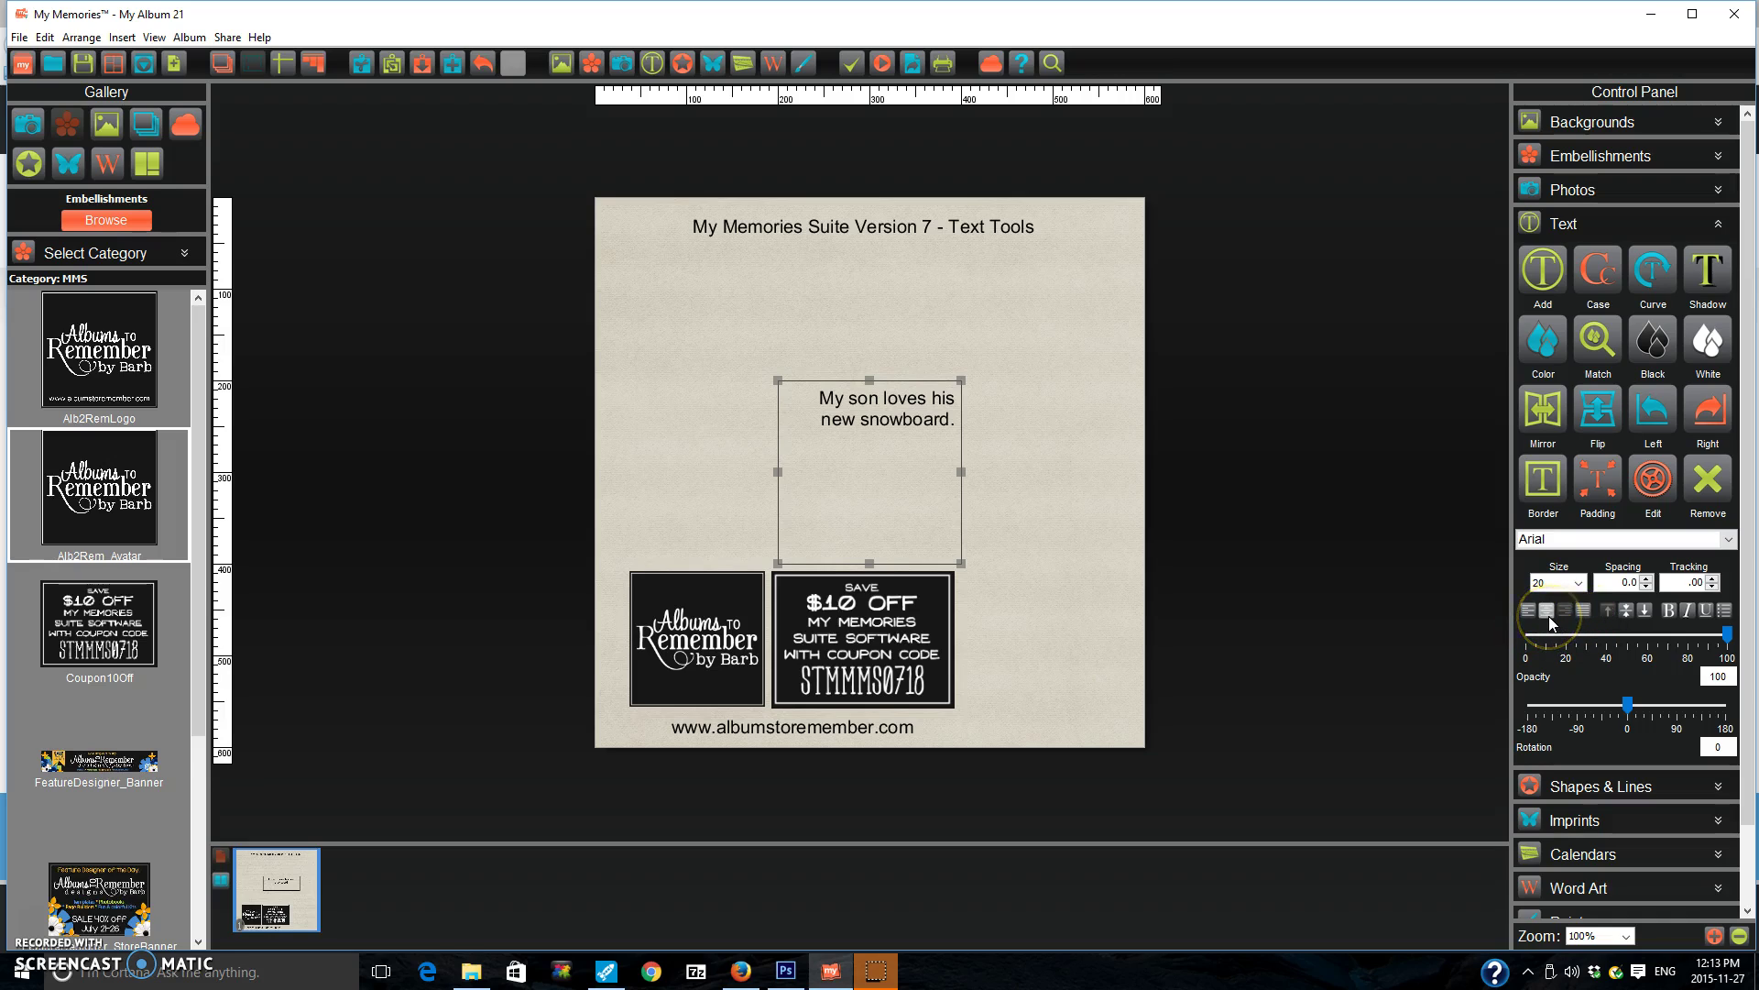
Centre the caption, try UPPER, lower and Title Case, then settle on Sentence case
{"action": "left_click", "coordinate": [1549, 610]}
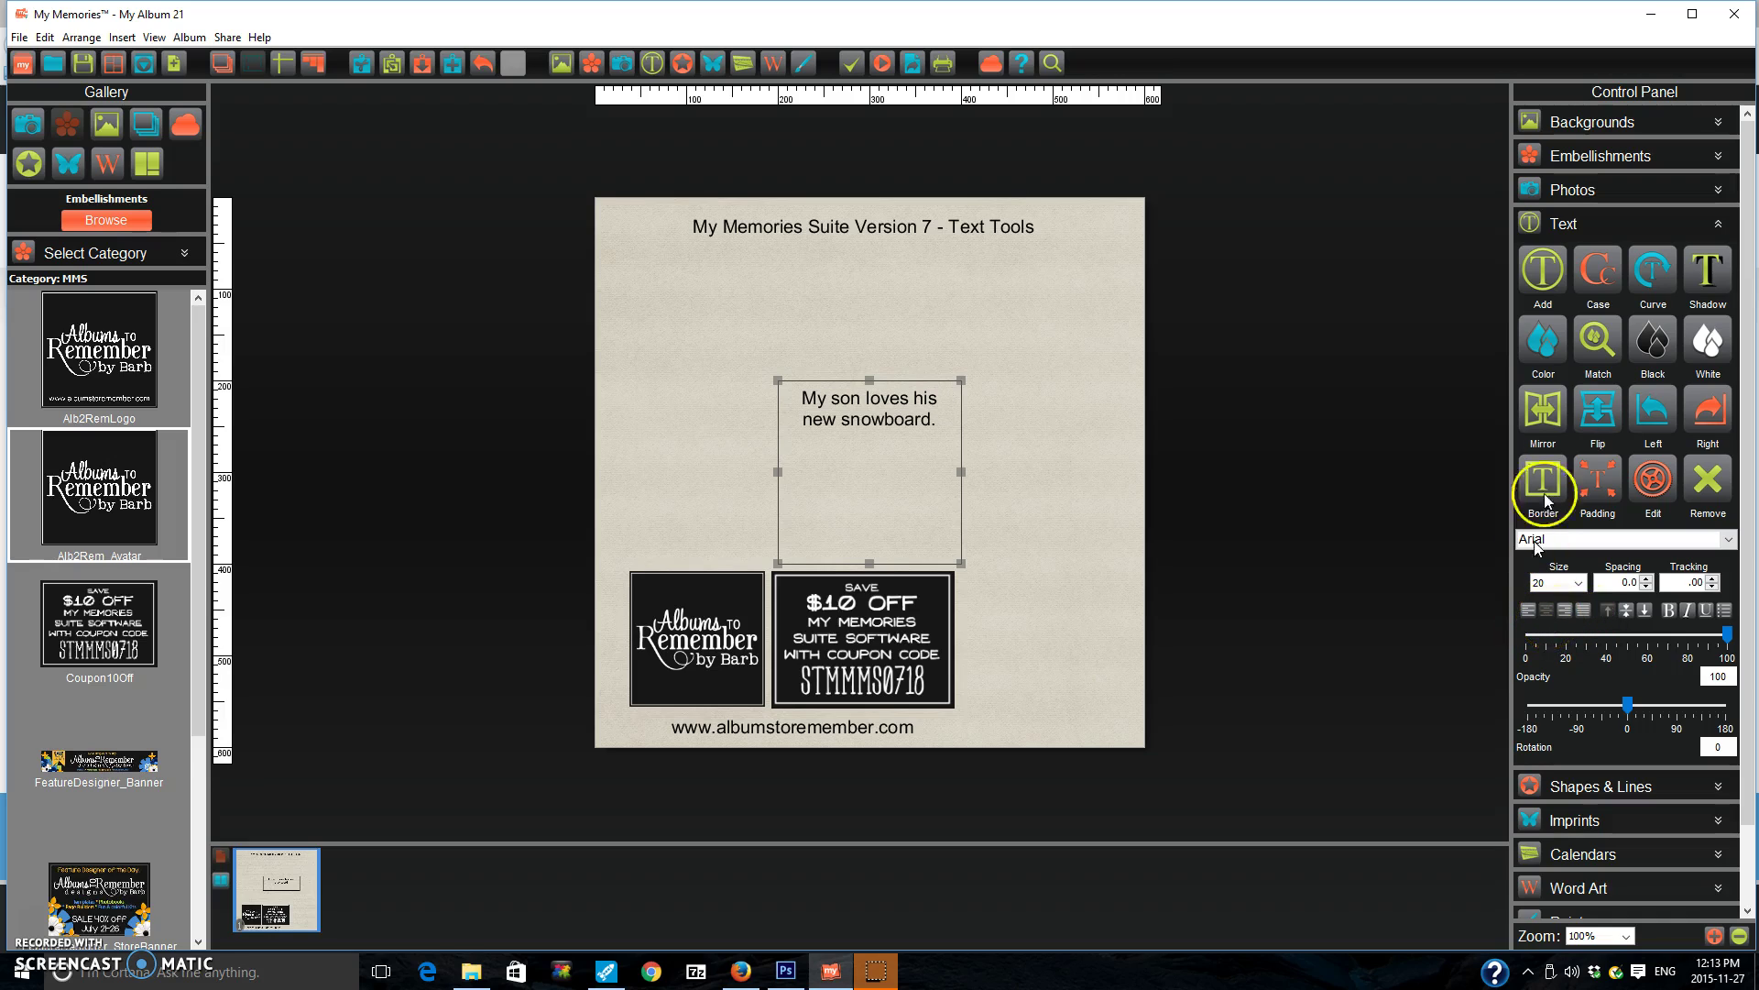
{"action": "left_click", "coordinate": [1596, 275]}
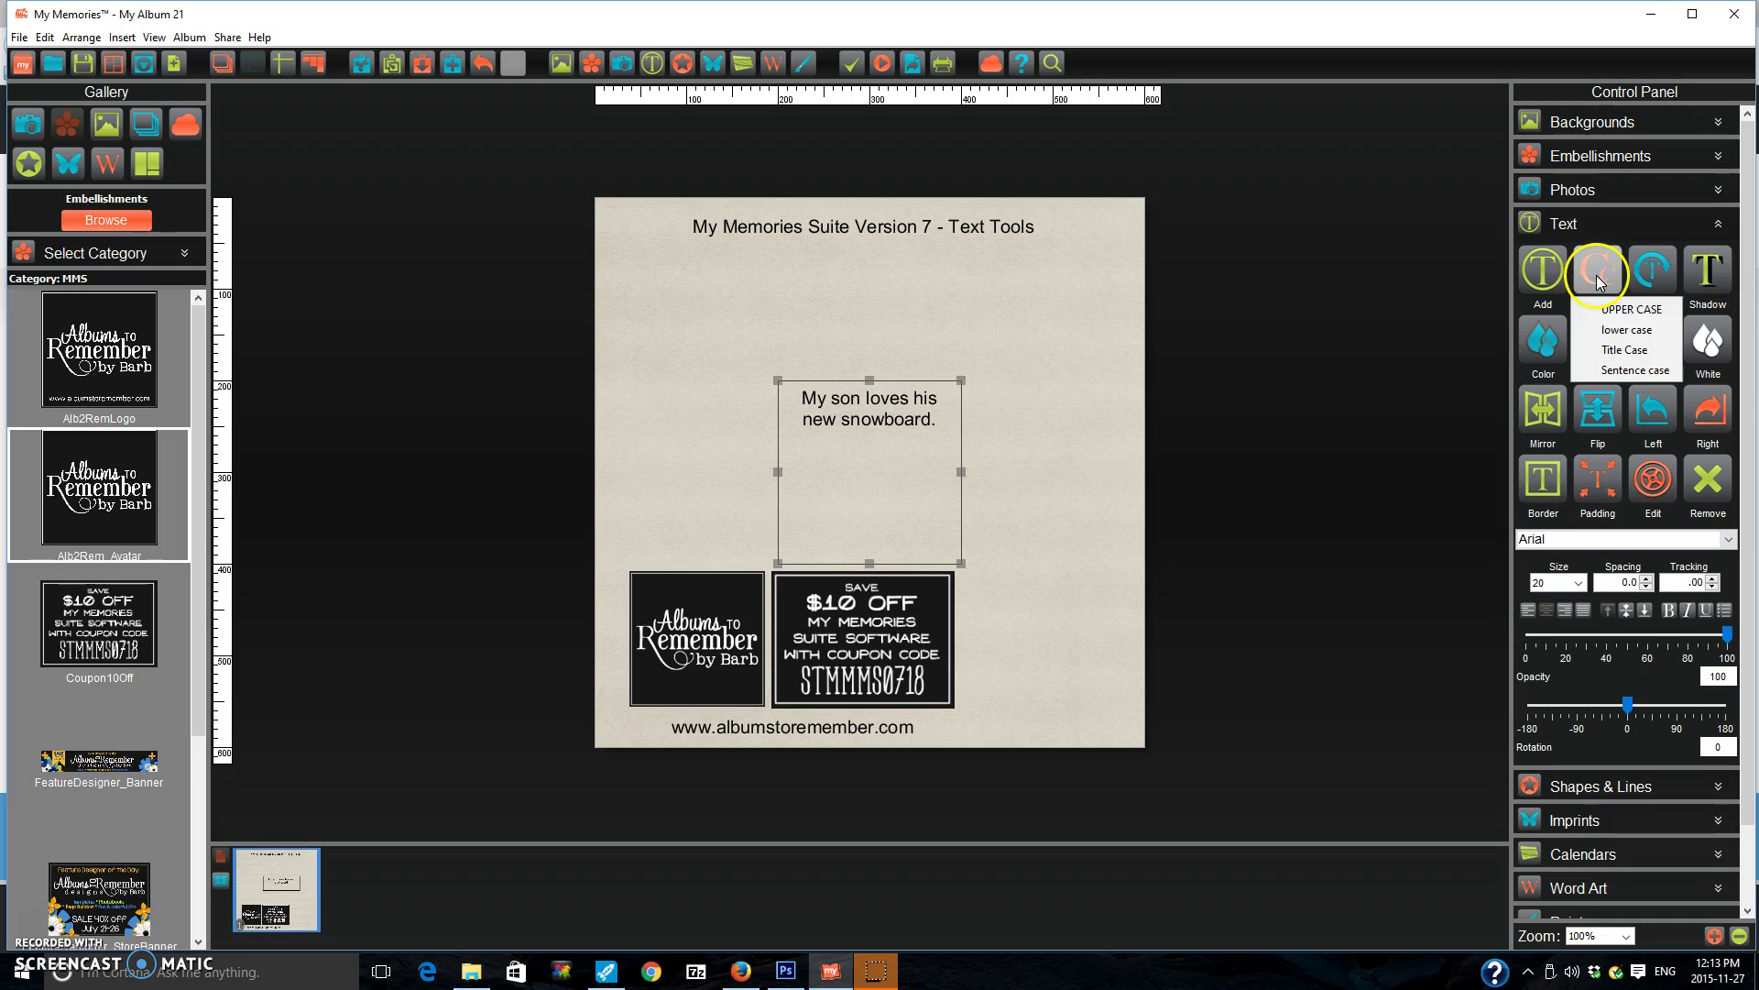
{"action": "left_click", "coordinate": [1632, 310]}
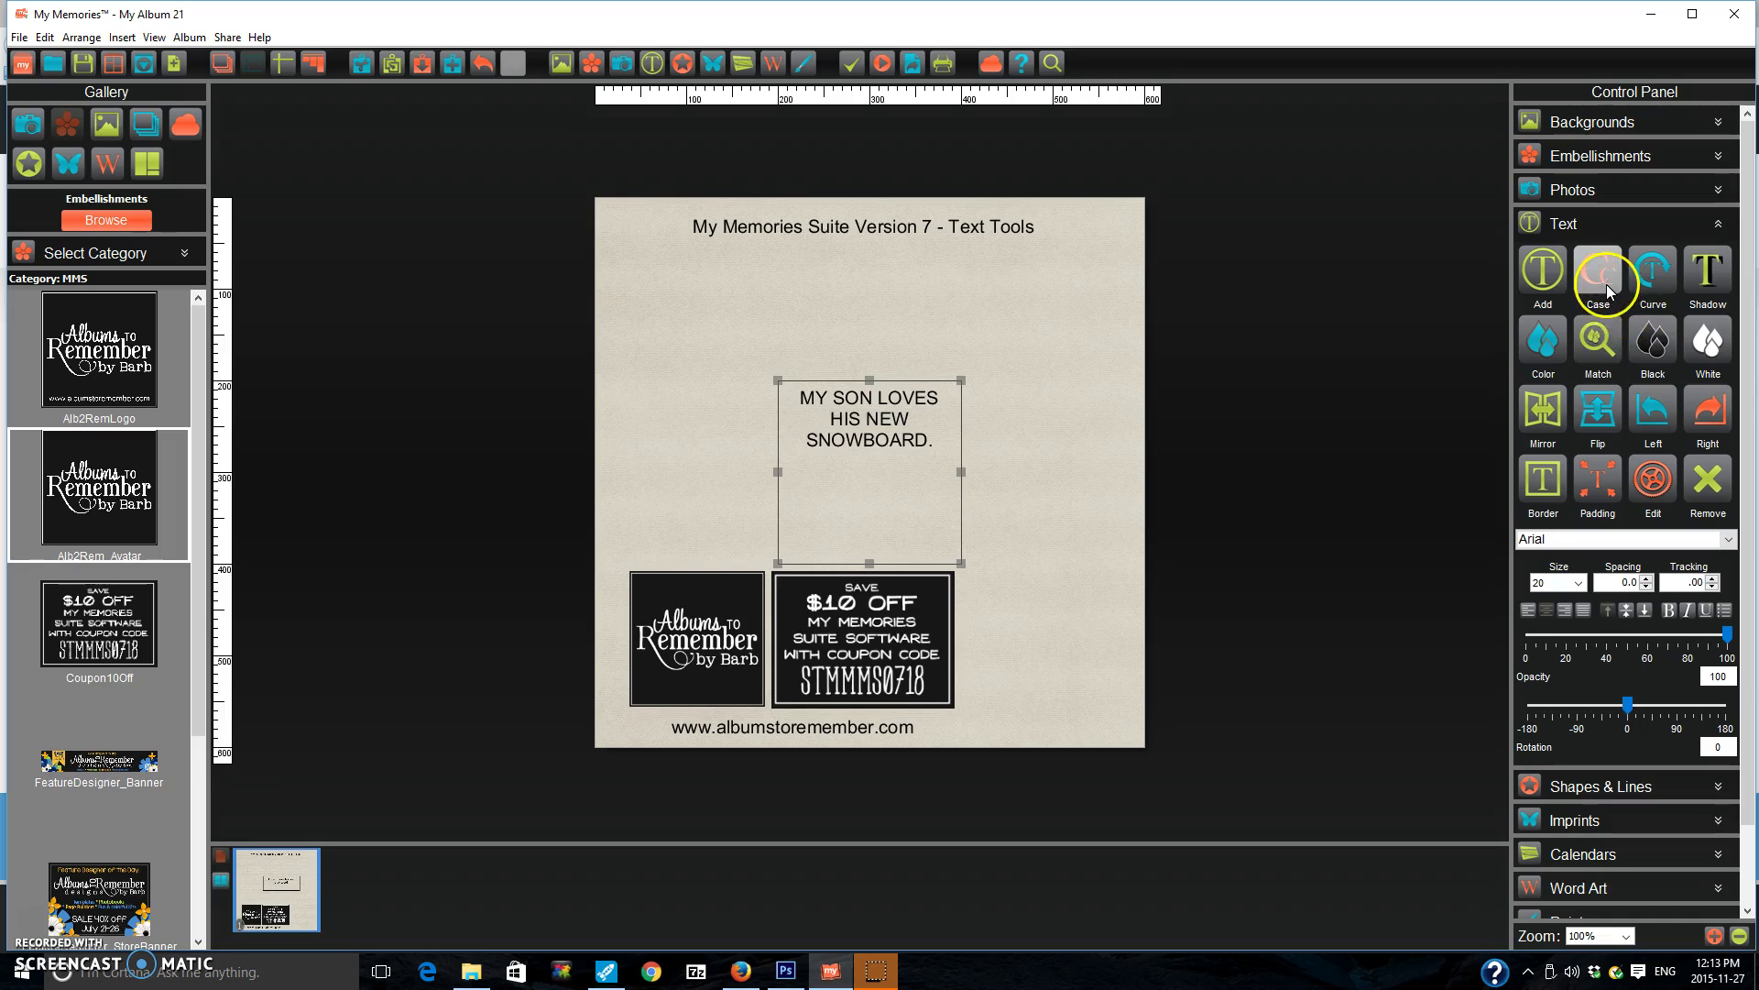
{"action": "left_click", "coordinate": [1608, 284]}
{"action": "left_click", "coordinate": [1613, 328]}
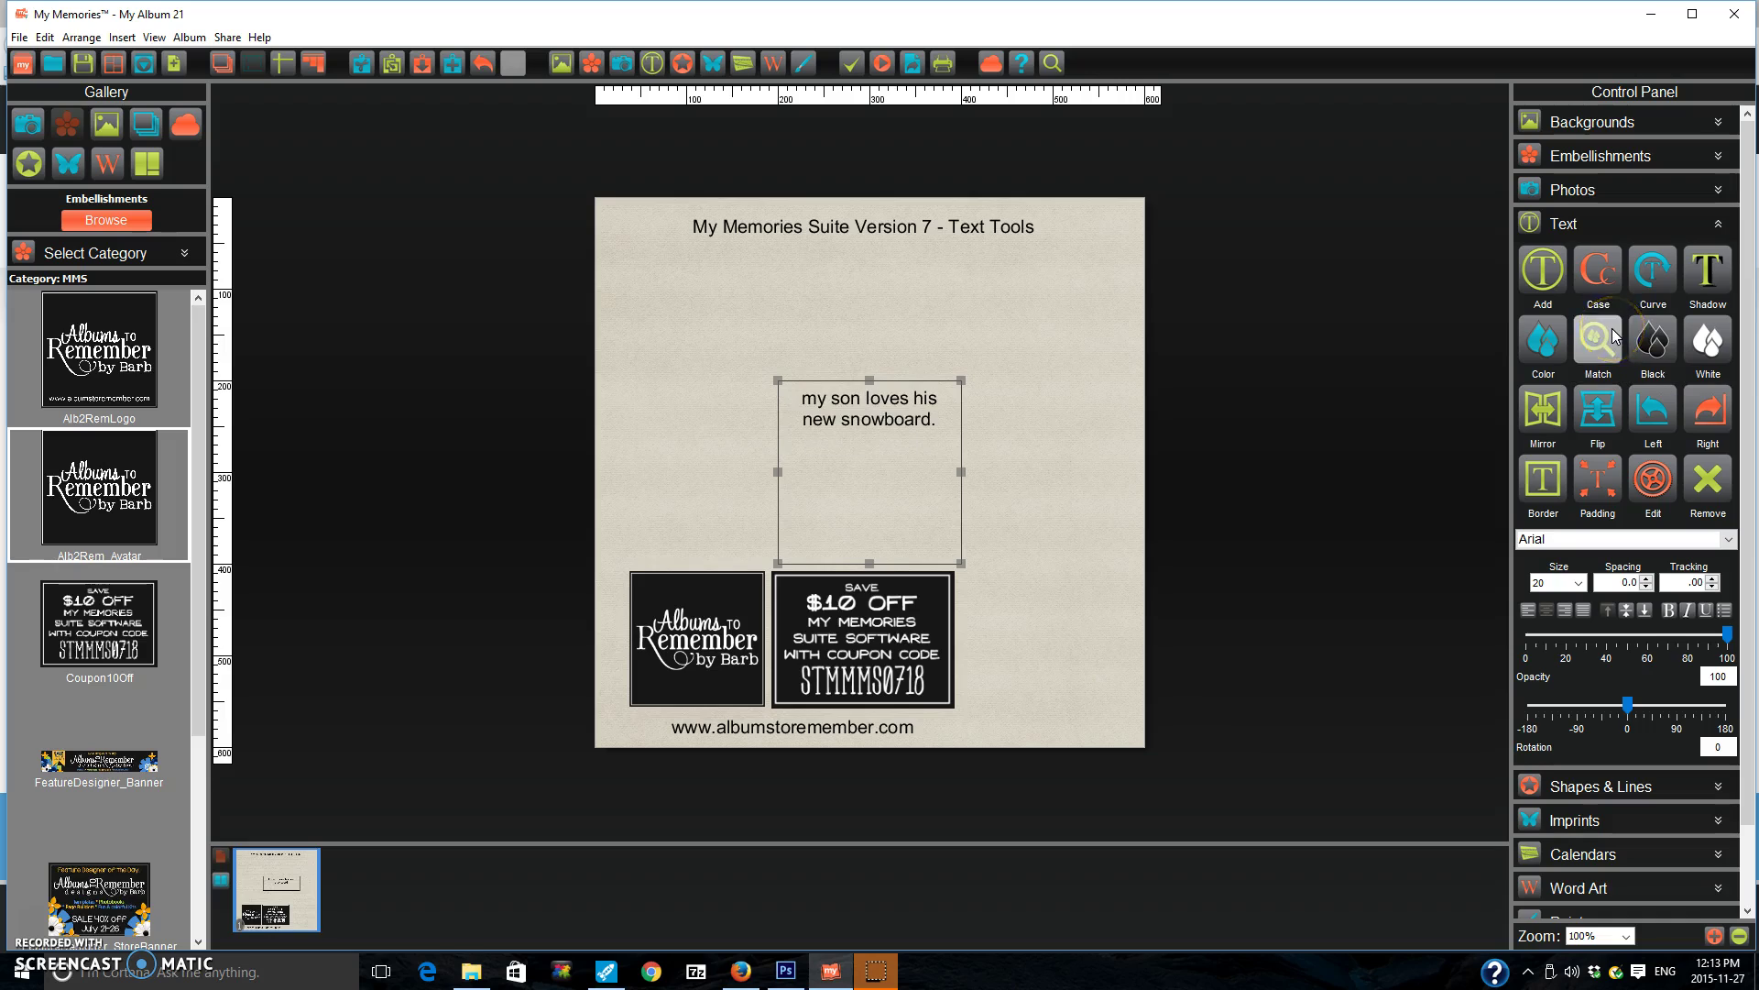
{"action": "left_click", "coordinate": [1597, 279]}
{"action": "left_click", "coordinate": [1628, 351]}
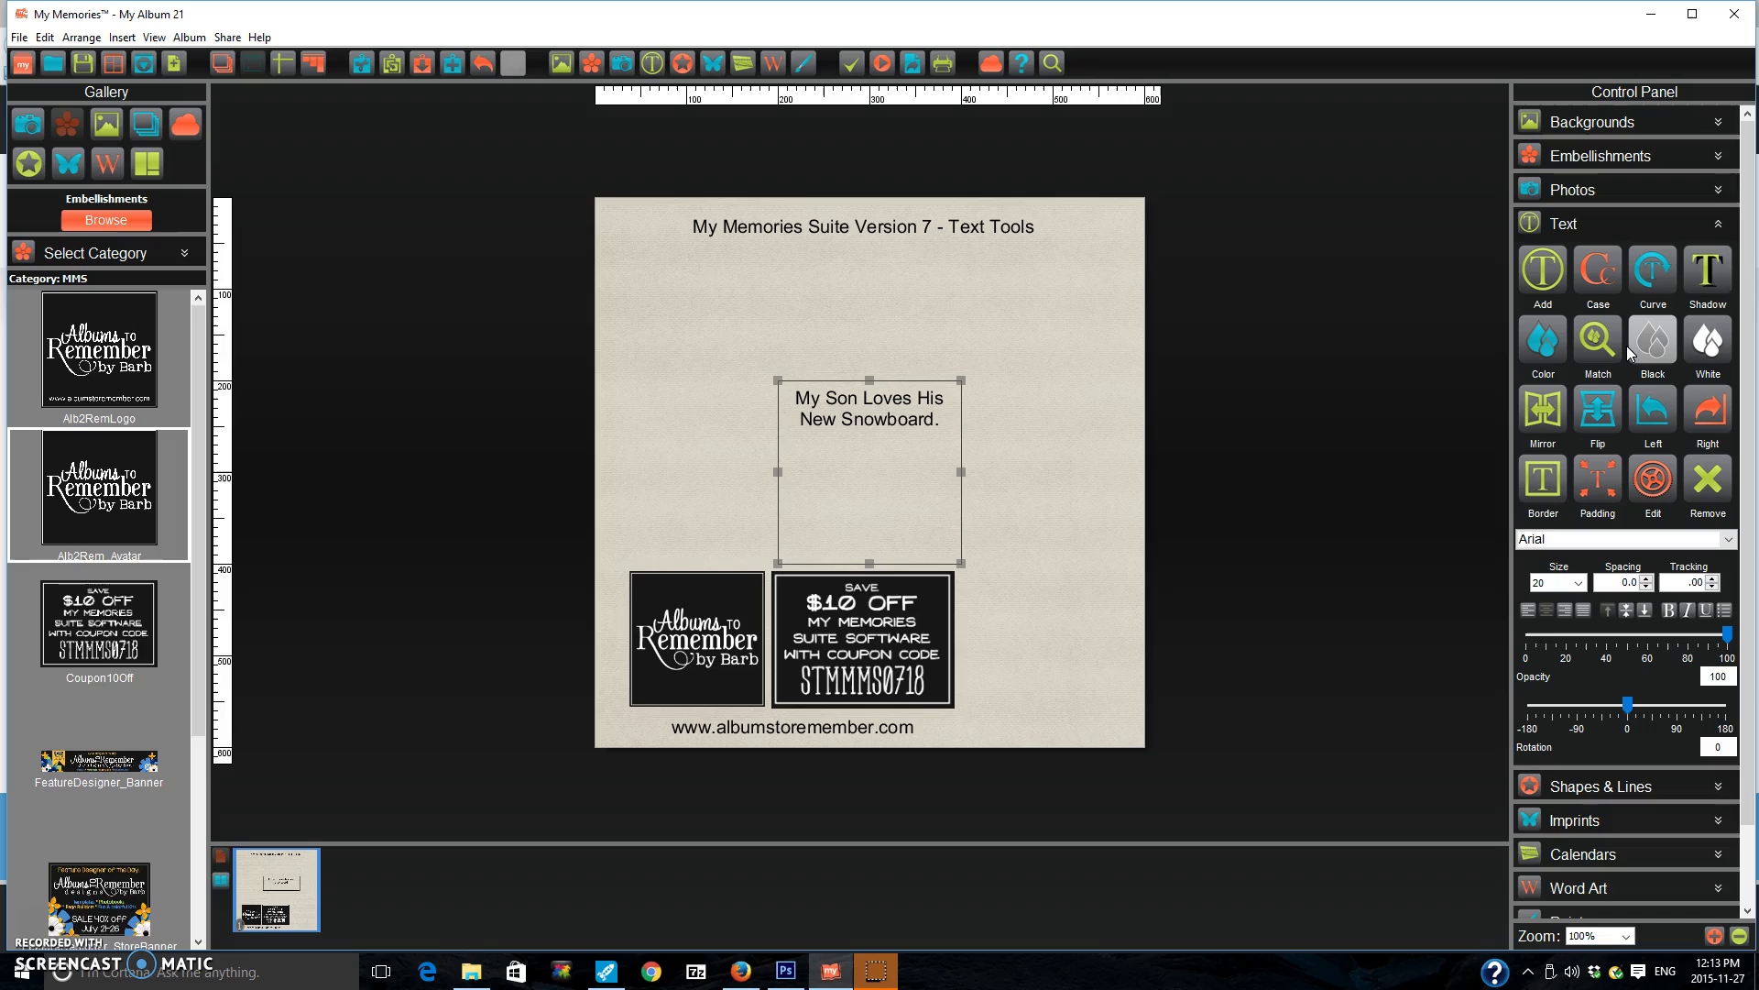
{"action": "left_click", "coordinate": [1608, 281]}
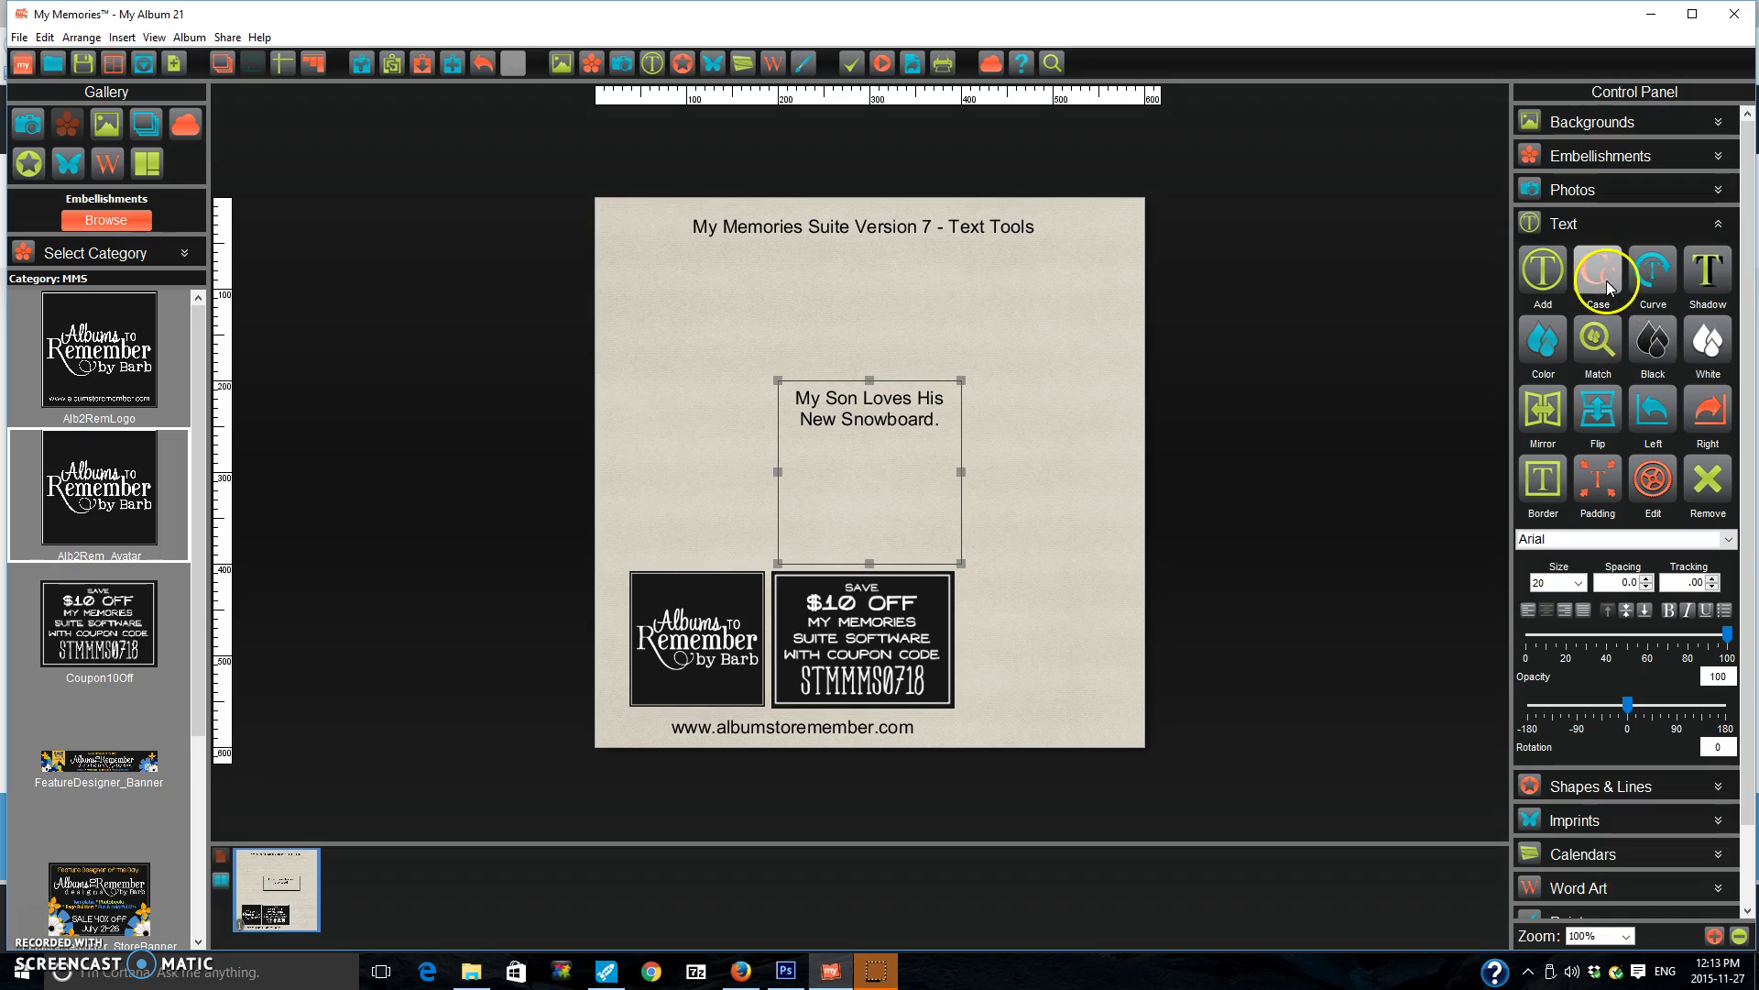
{"action": "left_click", "coordinate": [1611, 364]}
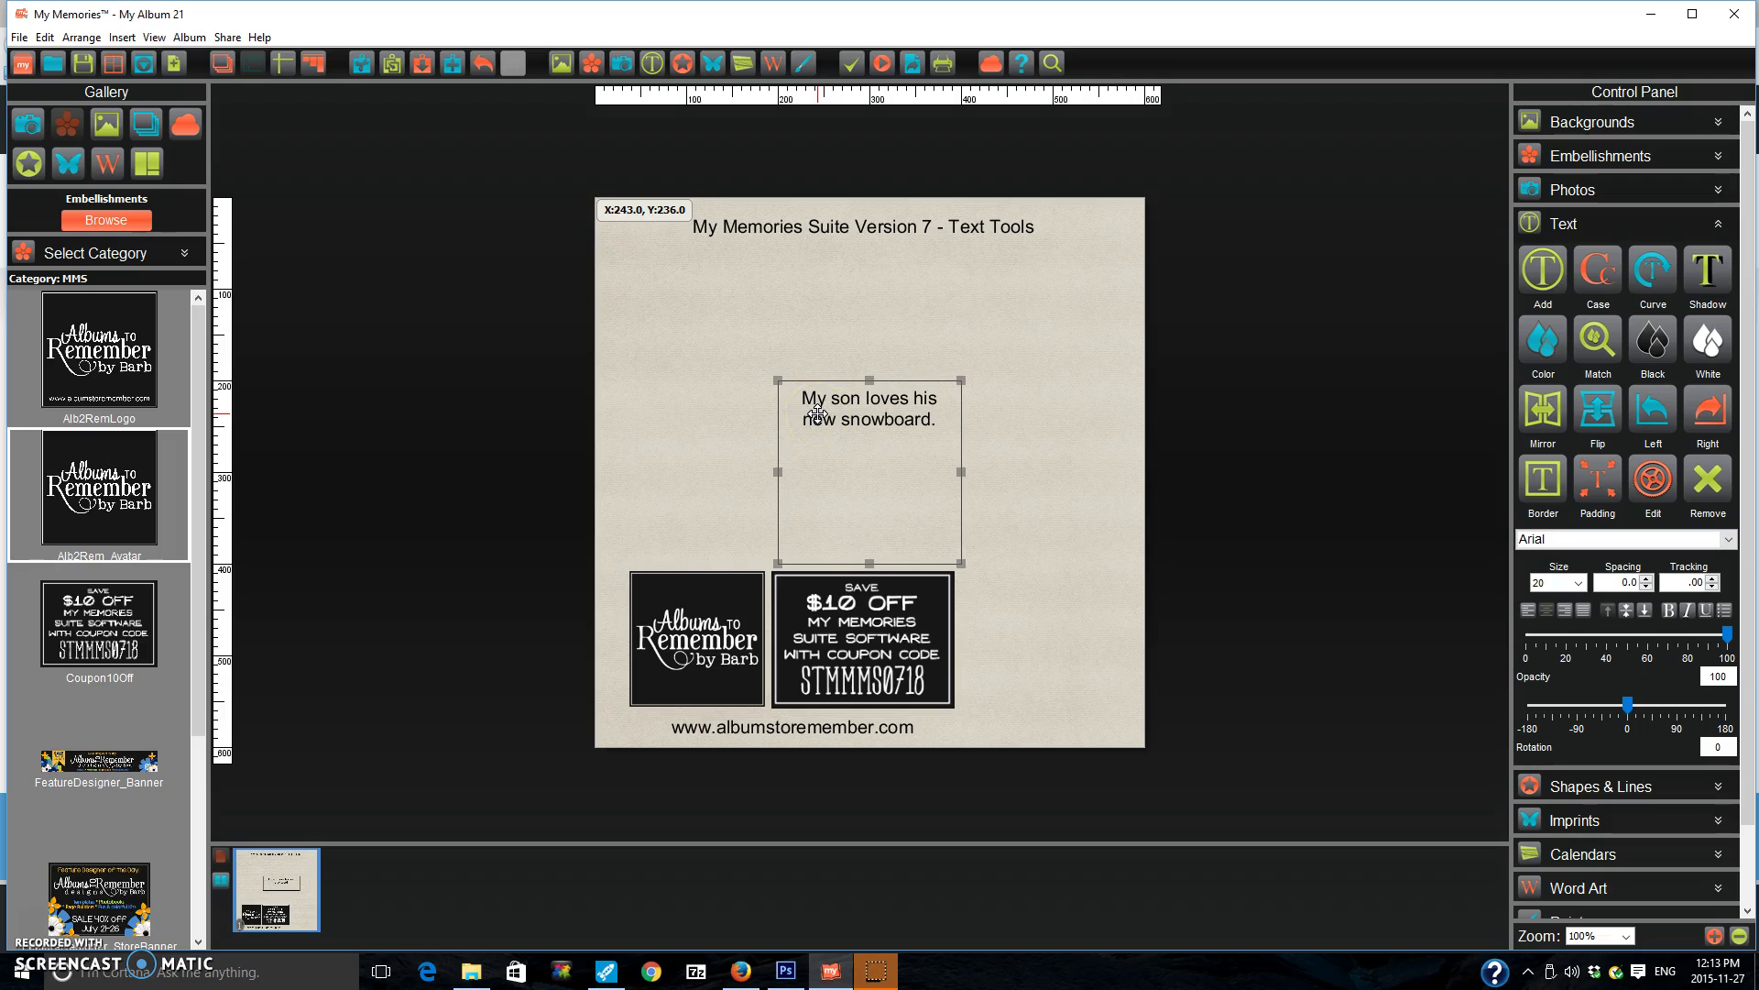
{"action": "left_click", "coordinate": [1611, 279]}
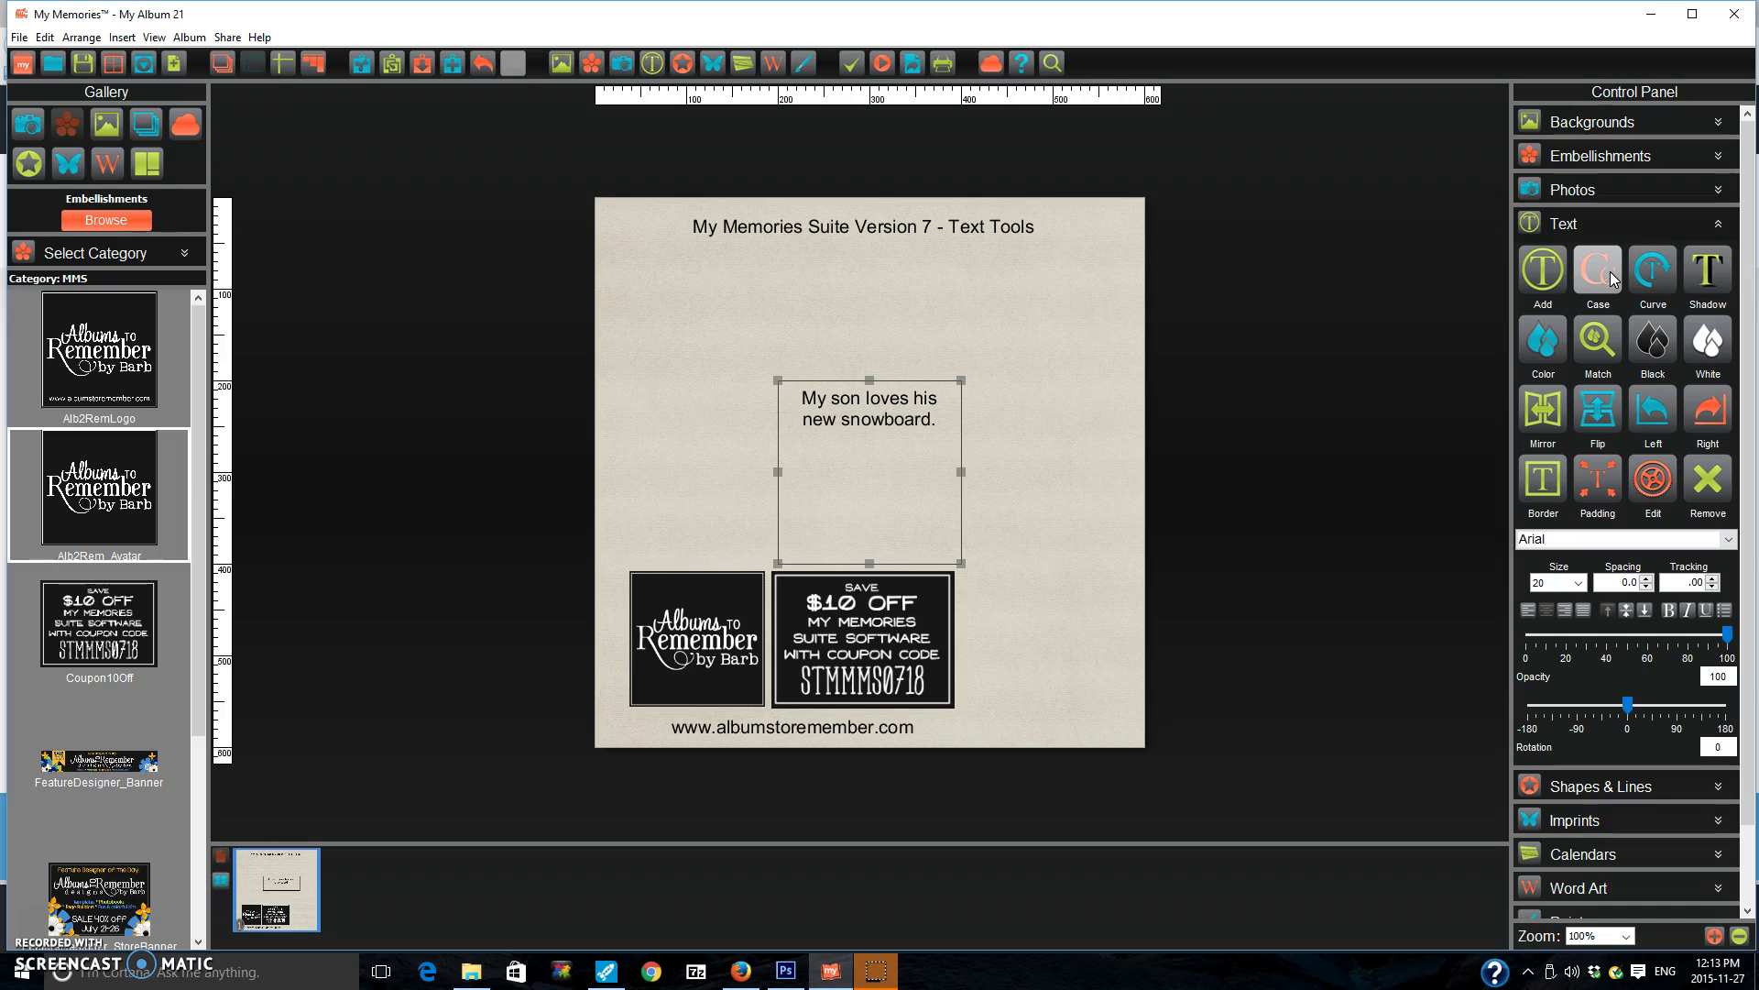
Try Outside Circle, Inside Circle, Outside Square and Inside Square curves, ending on Outside Circle
{"action": "left_click", "coordinate": [1655, 280]}
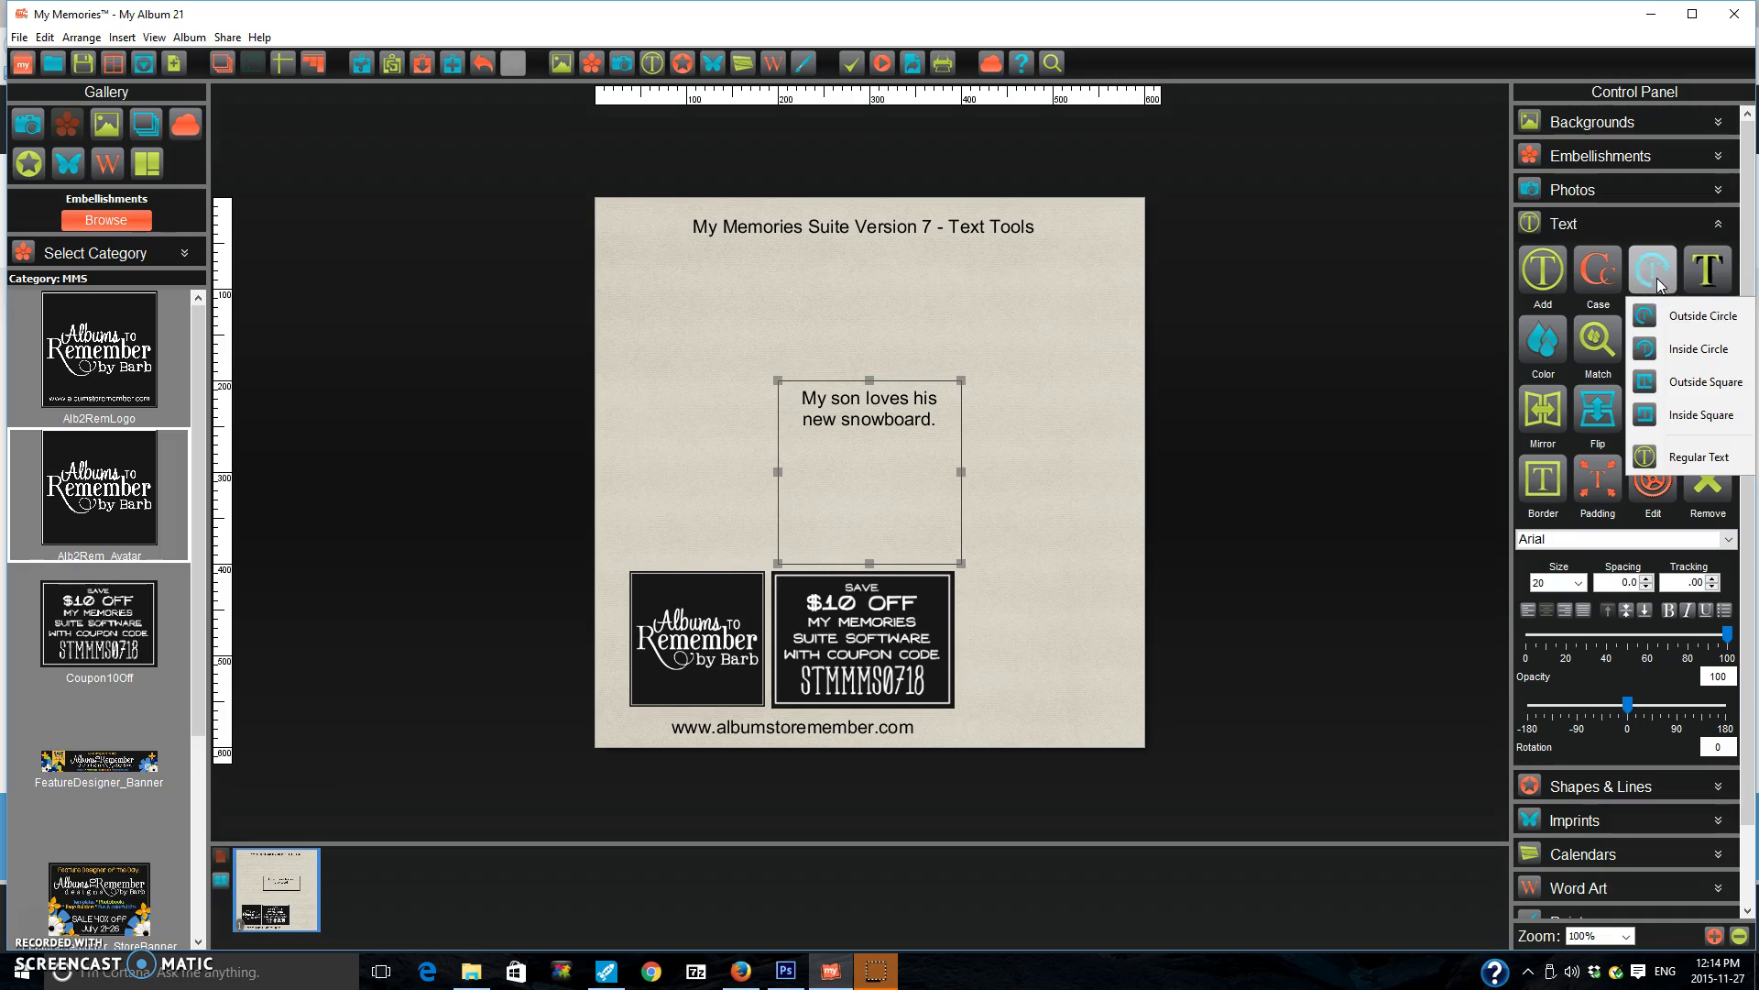
{"action": "left_click", "coordinate": [1689, 319]}
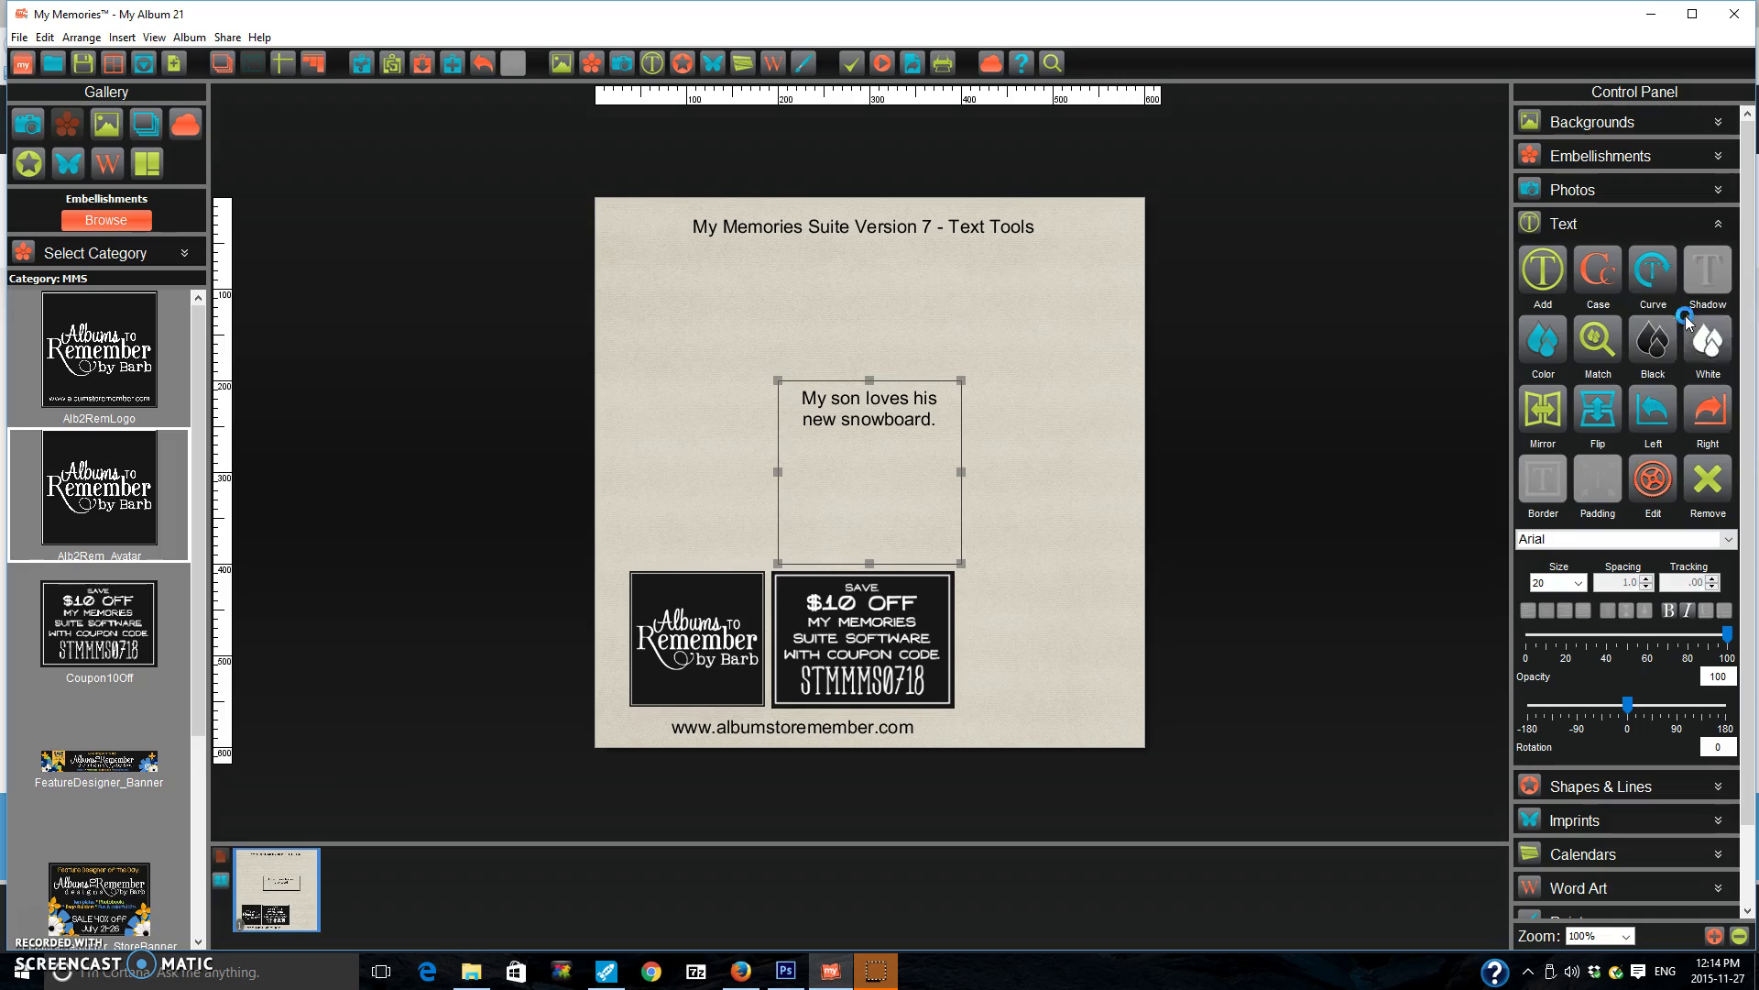
{"action": "left_click", "coordinate": [1663, 264]}
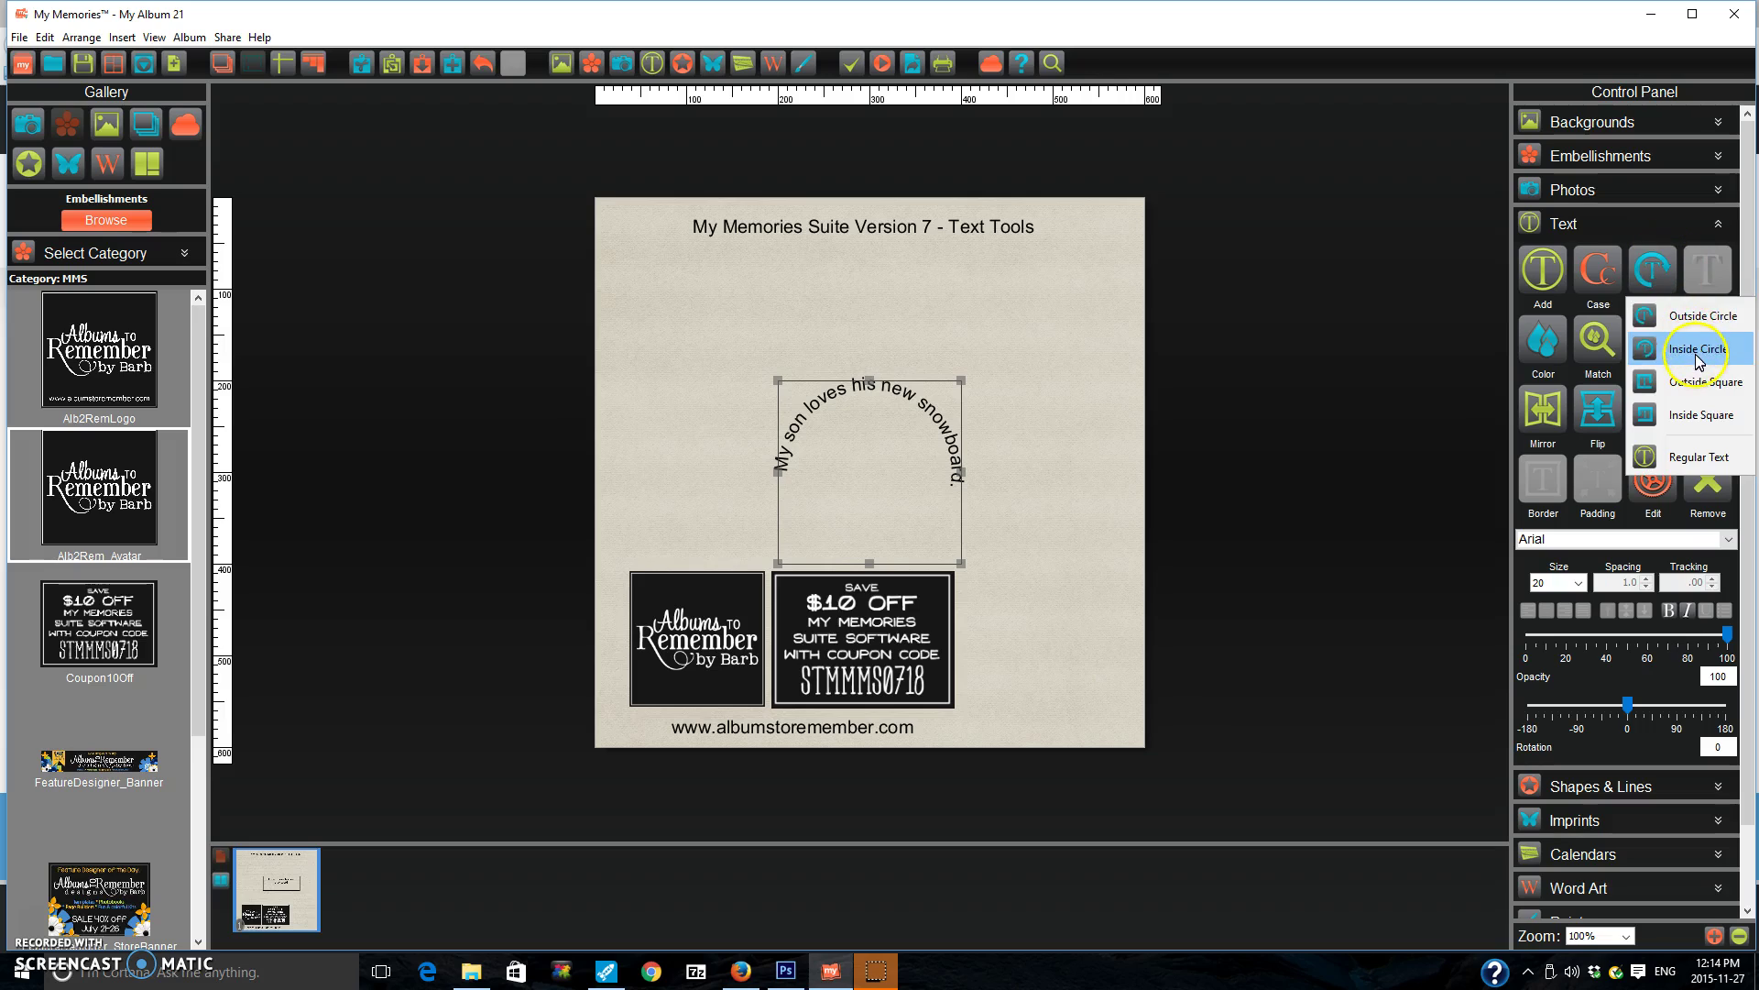
{"action": "left_click", "coordinate": [1697, 350]}
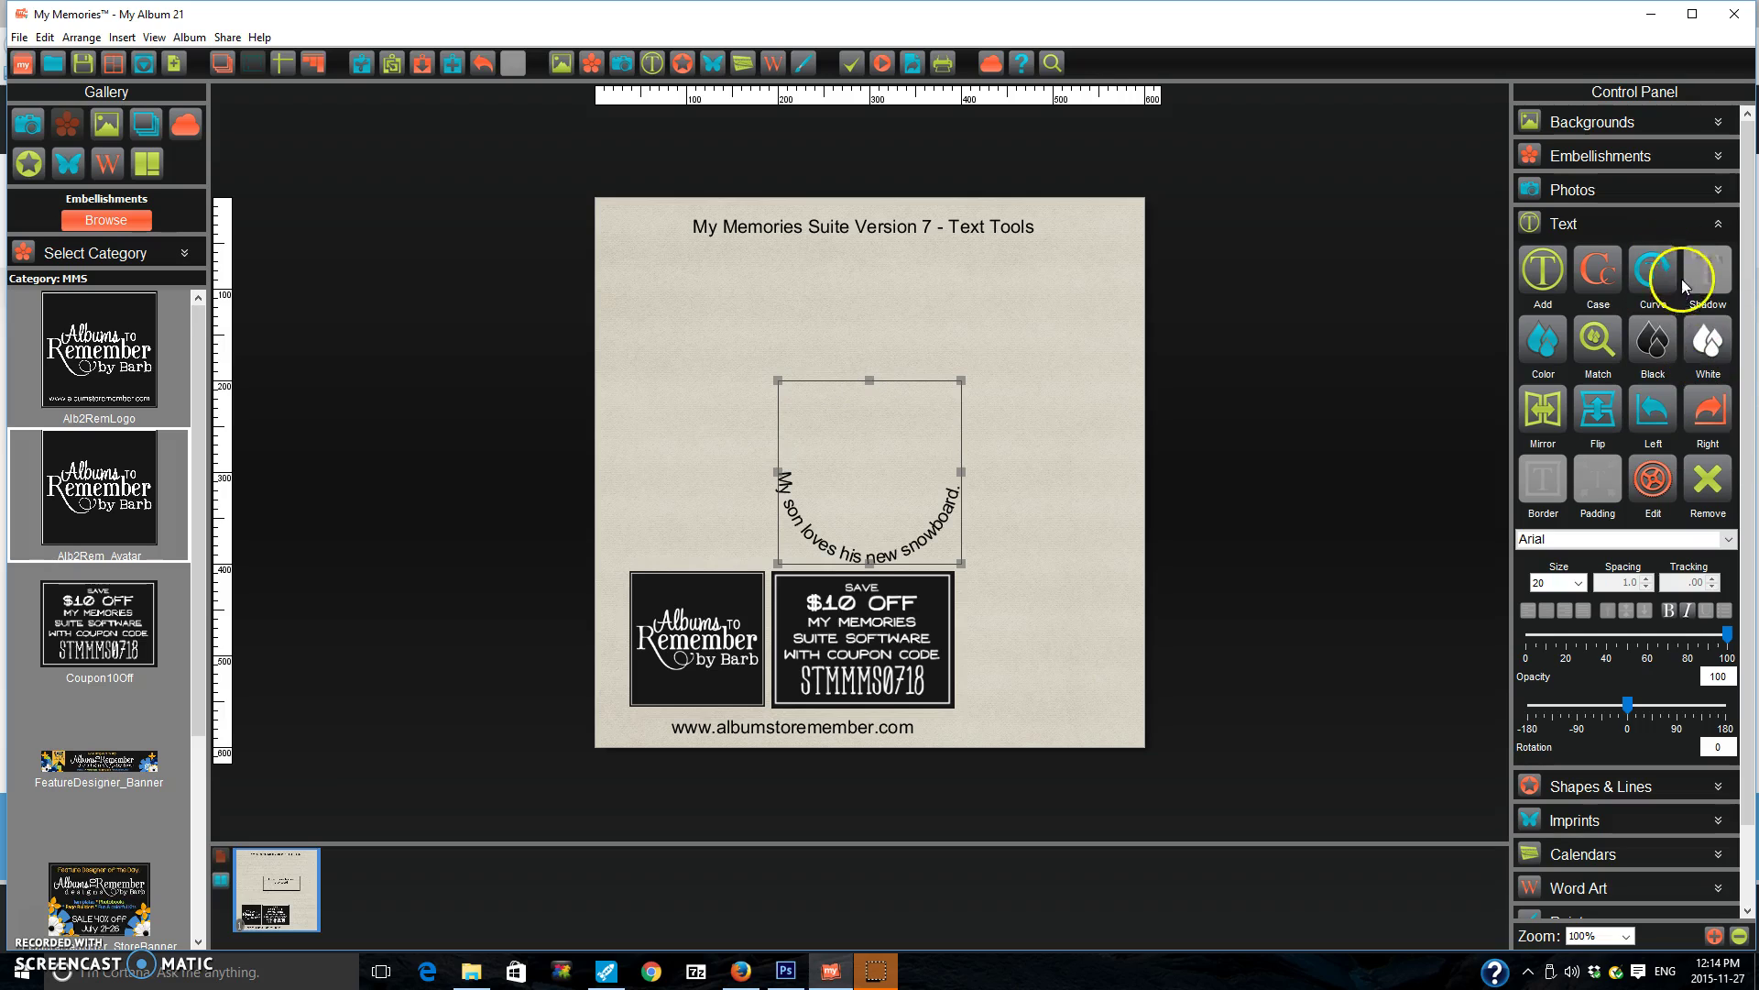
{"action": "left_click", "coordinate": [1663, 271]}
{"action": "left_click", "coordinate": [1704, 391]}
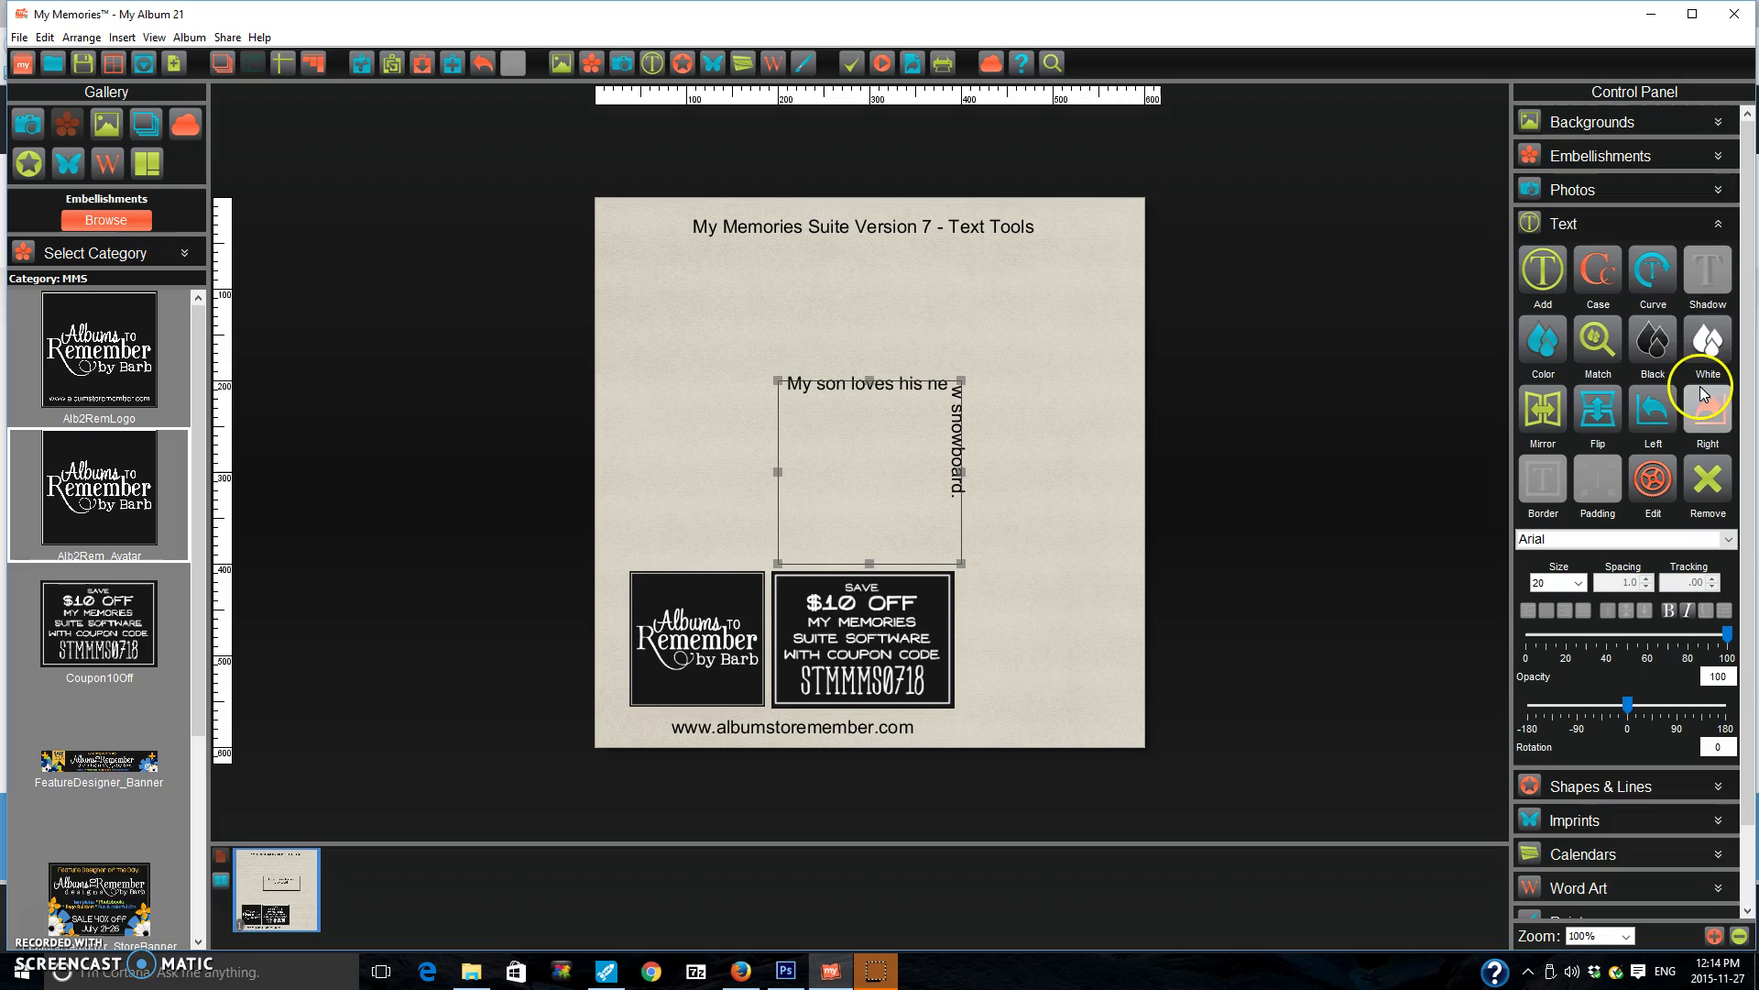
{"action": "left_click", "coordinate": [1652, 273]}
{"action": "left_click", "coordinate": [1706, 414]}
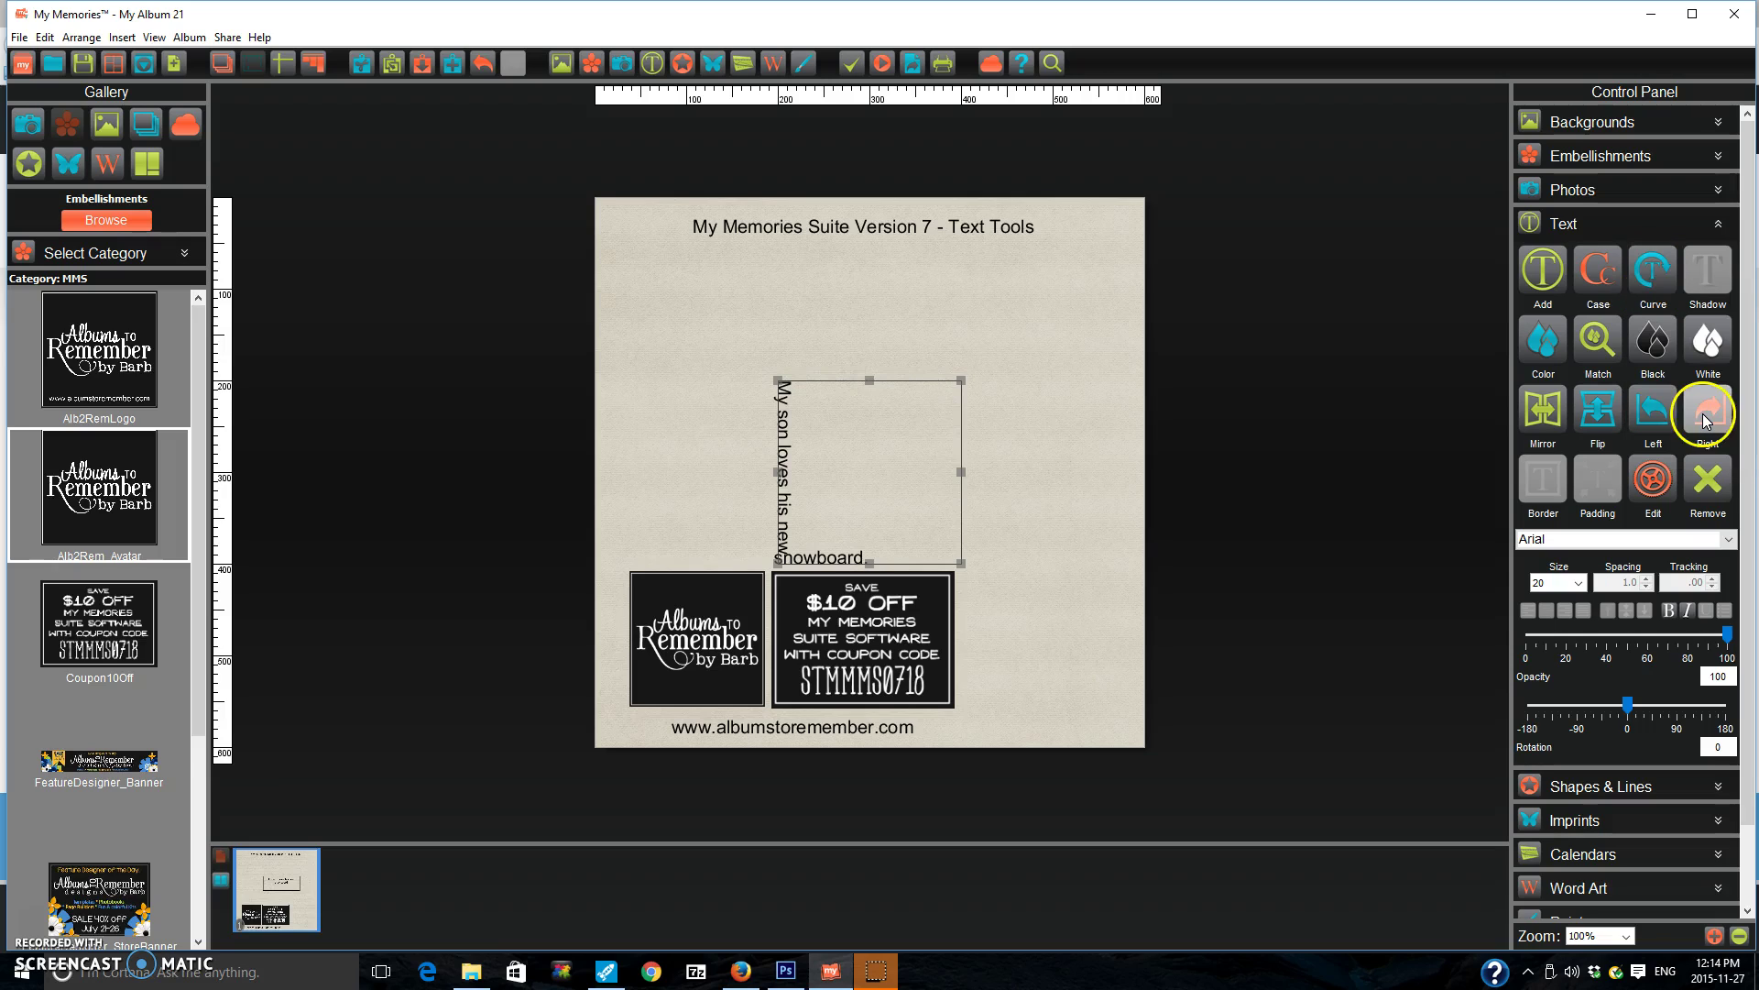
{"action": "left_click", "coordinate": [1666, 285]}
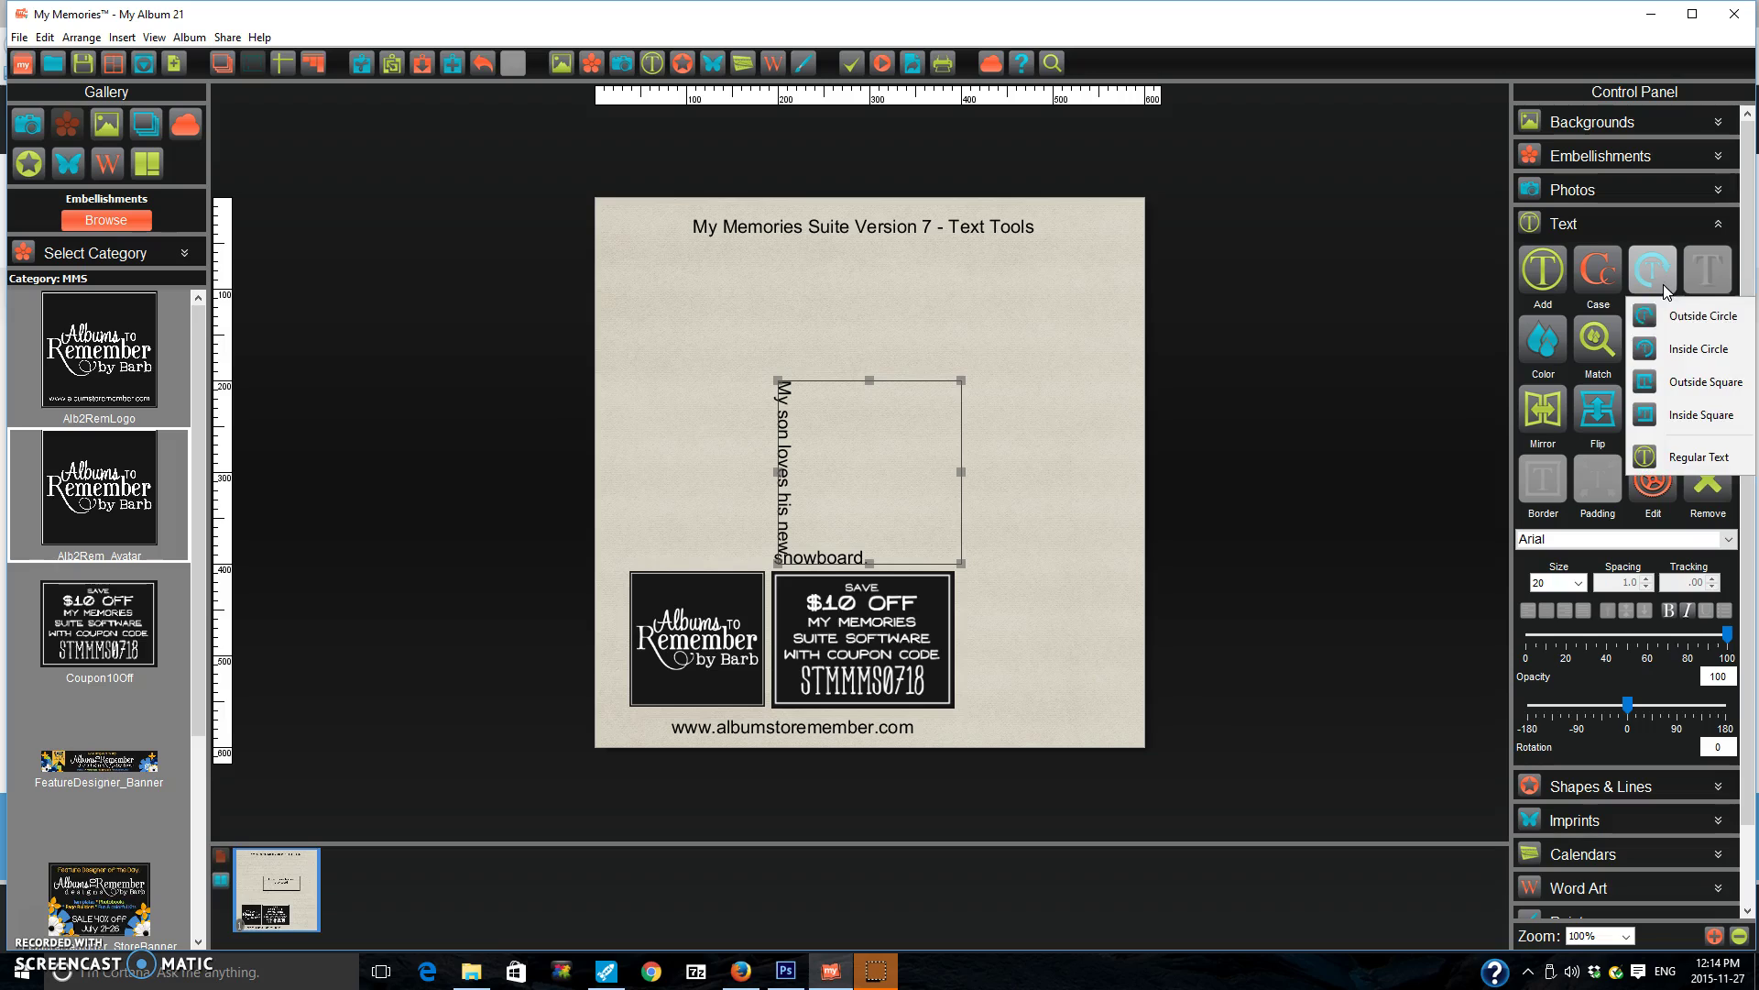
{"action": "left_click", "coordinate": [1678, 315]}
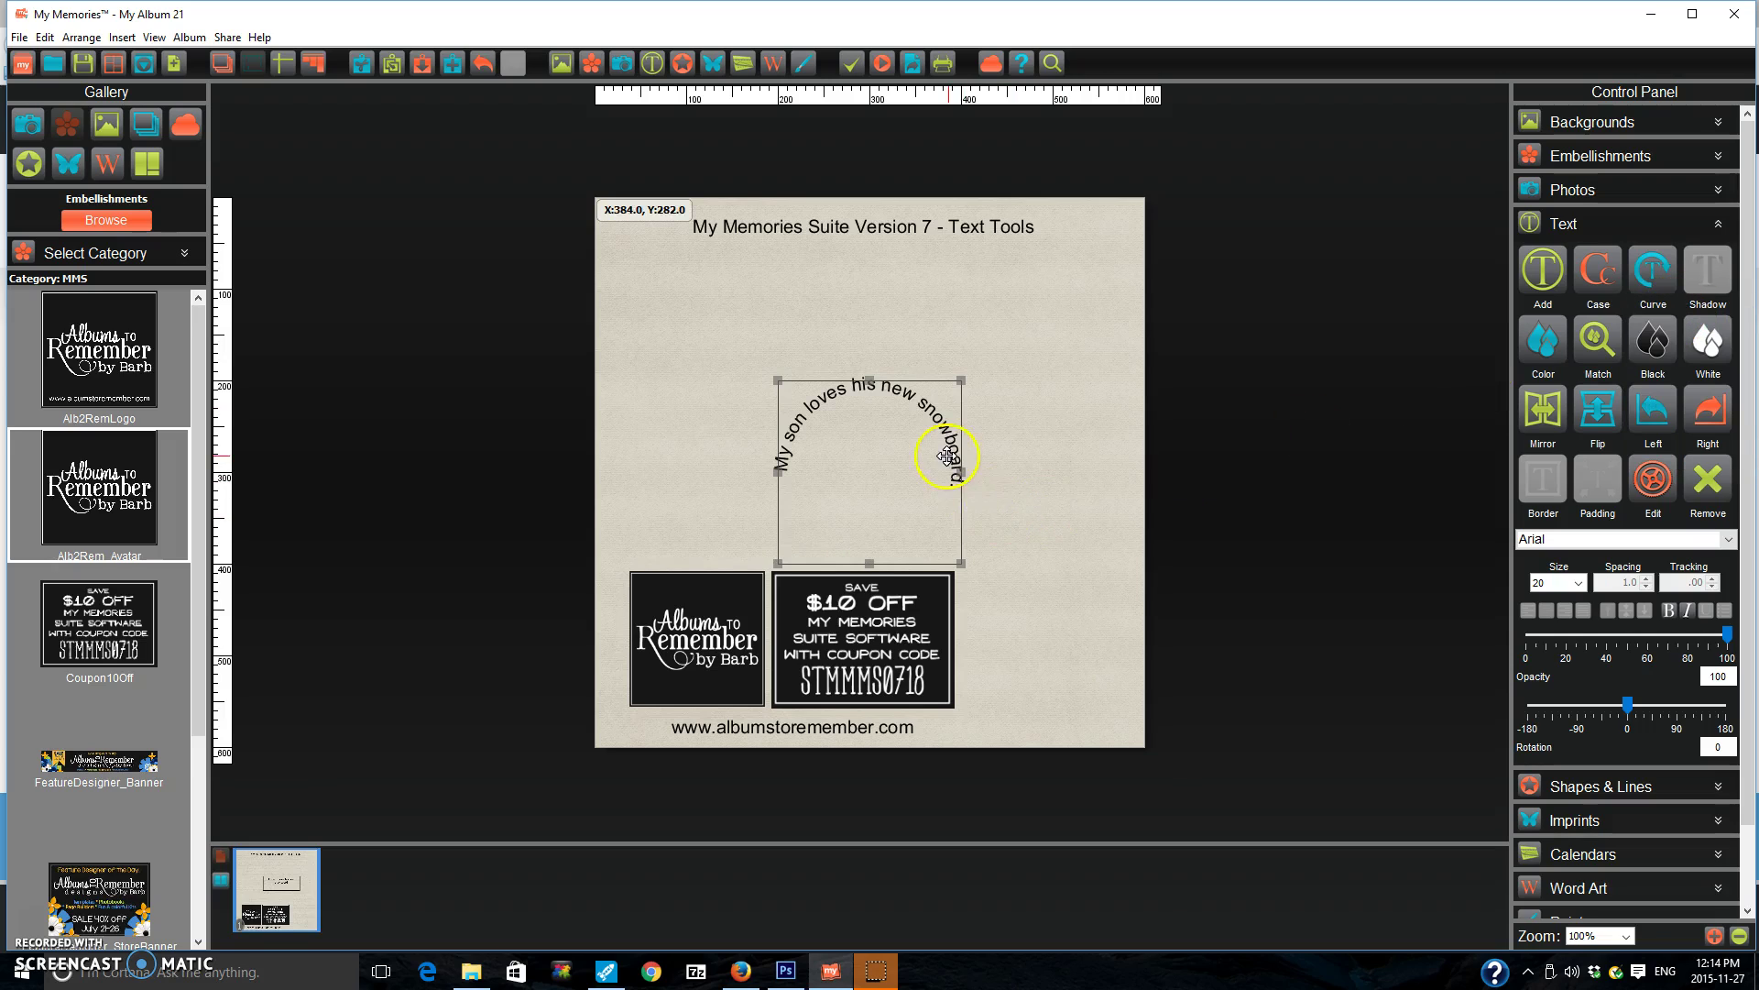
Widen the box, apply the Outside Square curve, then narrow the box back down
{"action": "left_click_drag", "start_coordinate": [961, 471], "coordinate": [1063, 469]}
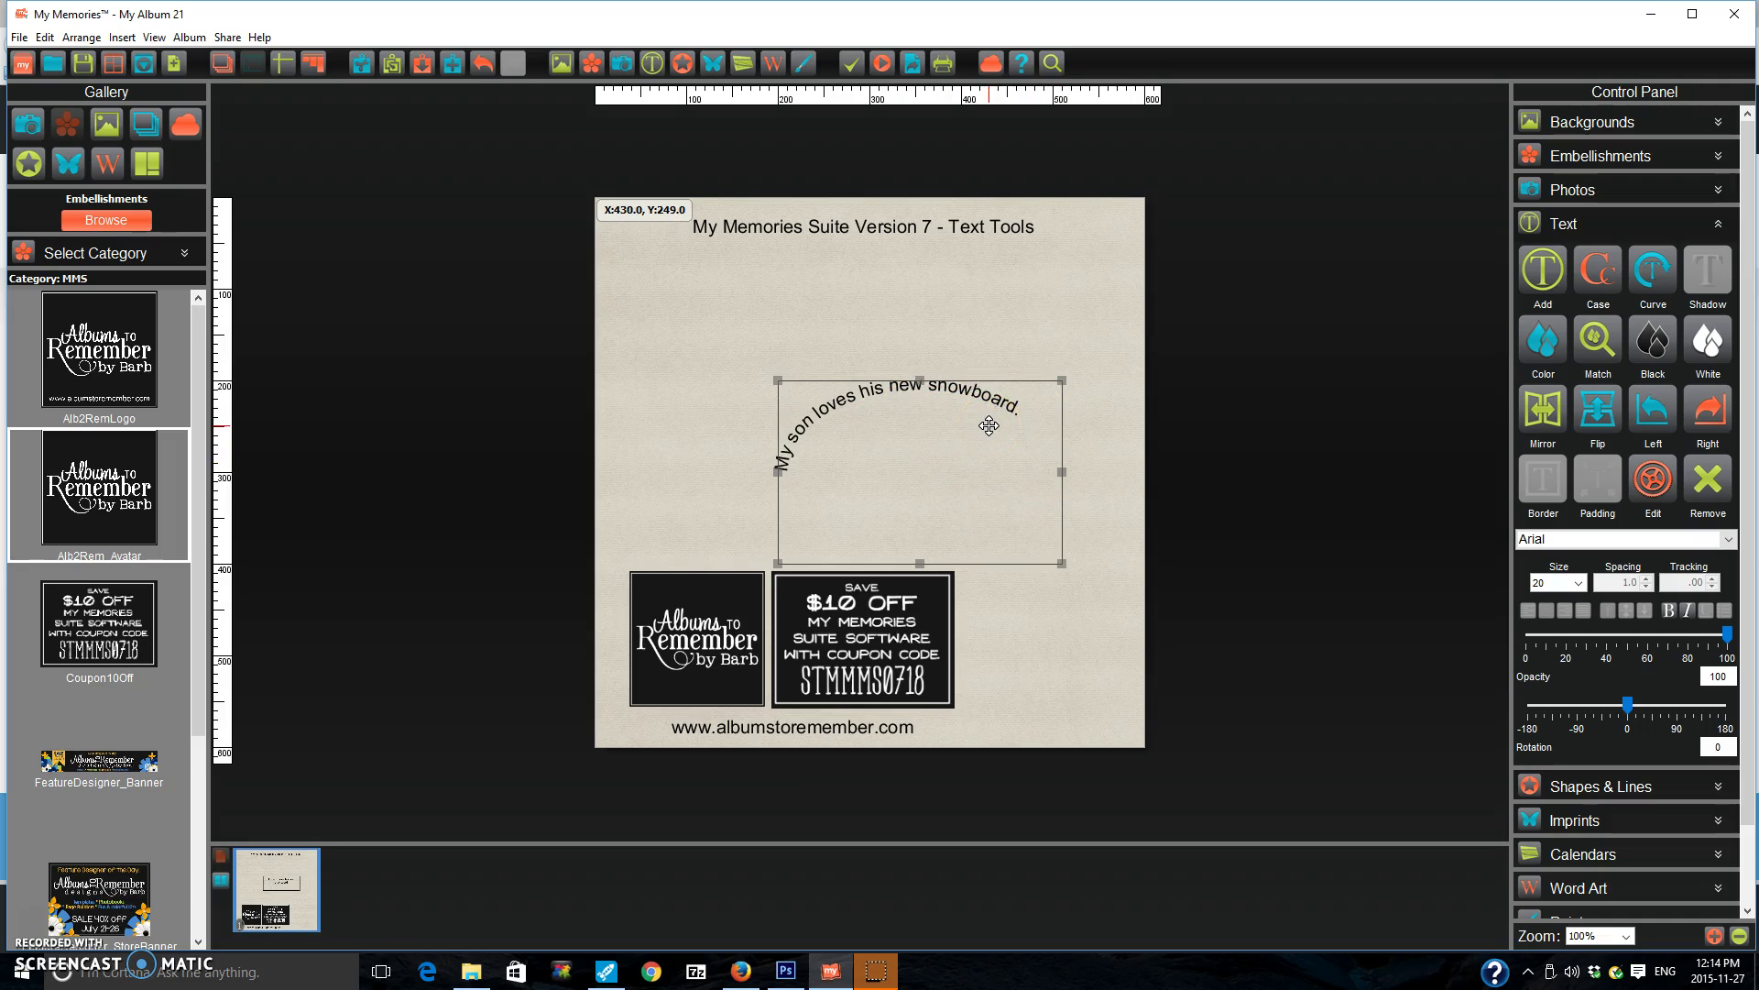
{"action": "left_click", "coordinate": [1640, 275]}
{"action": "left_click", "coordinate": [1669, 383]}
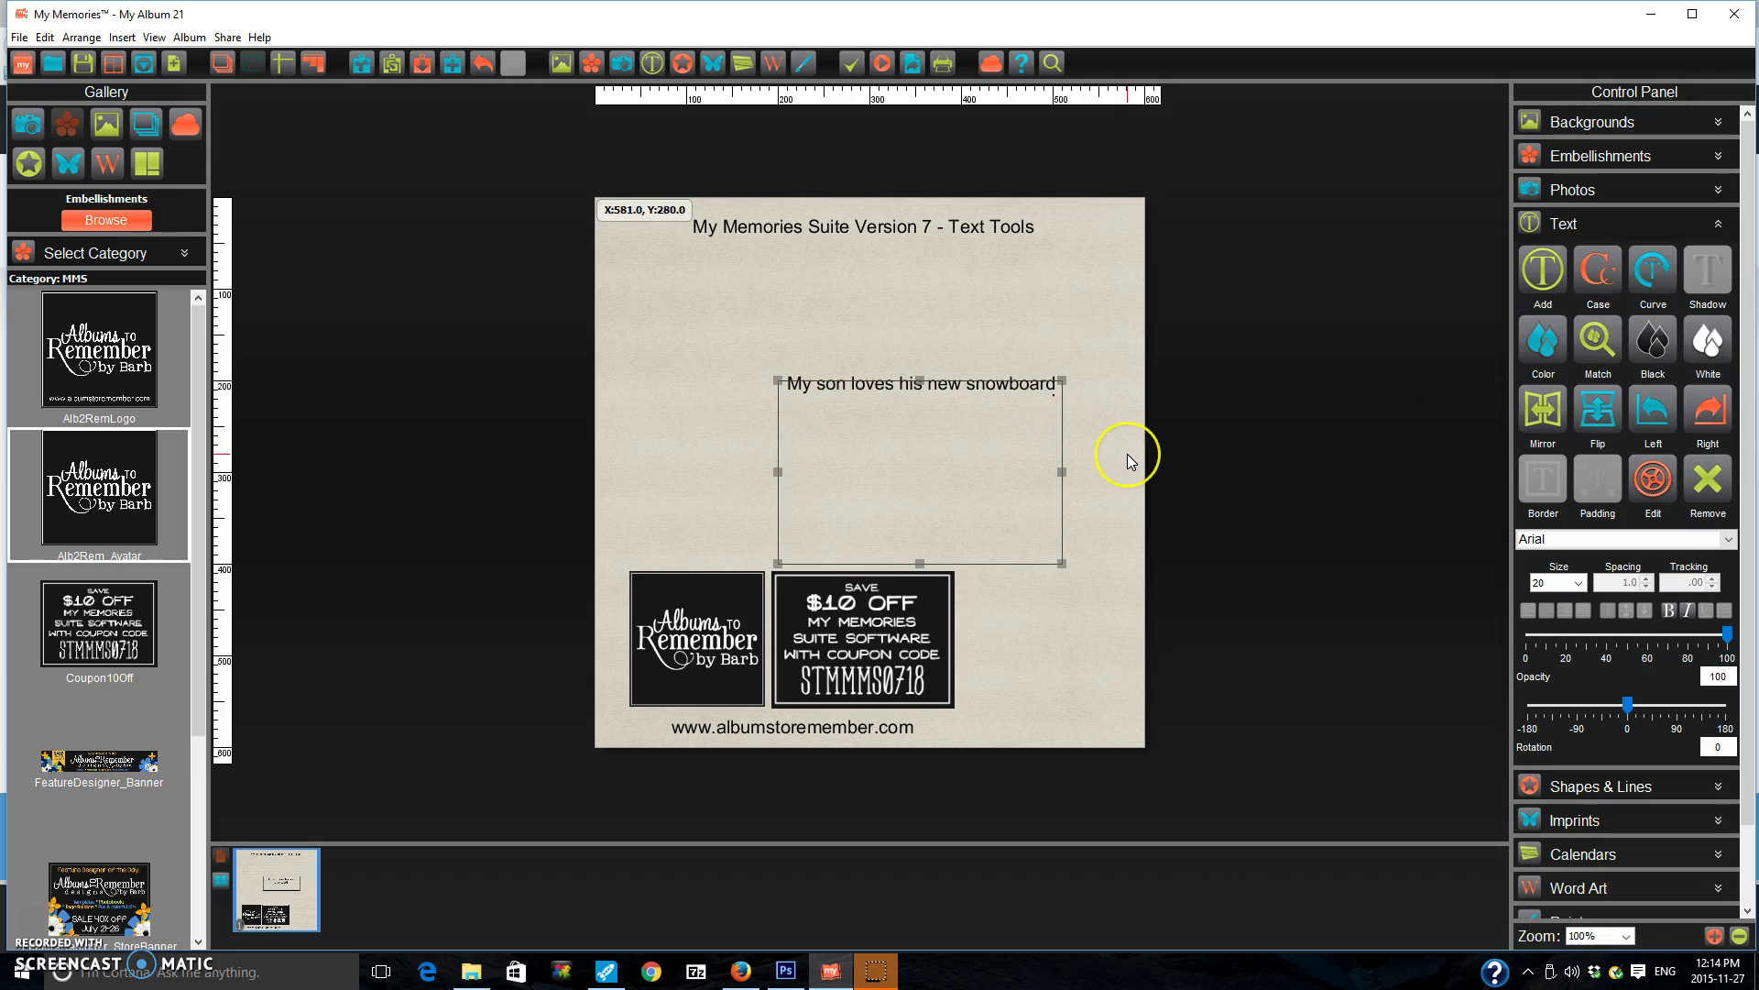
{"action": "left_click_drag", "start_coordinate": [1062, 472], "coordinate": [972, 473]}
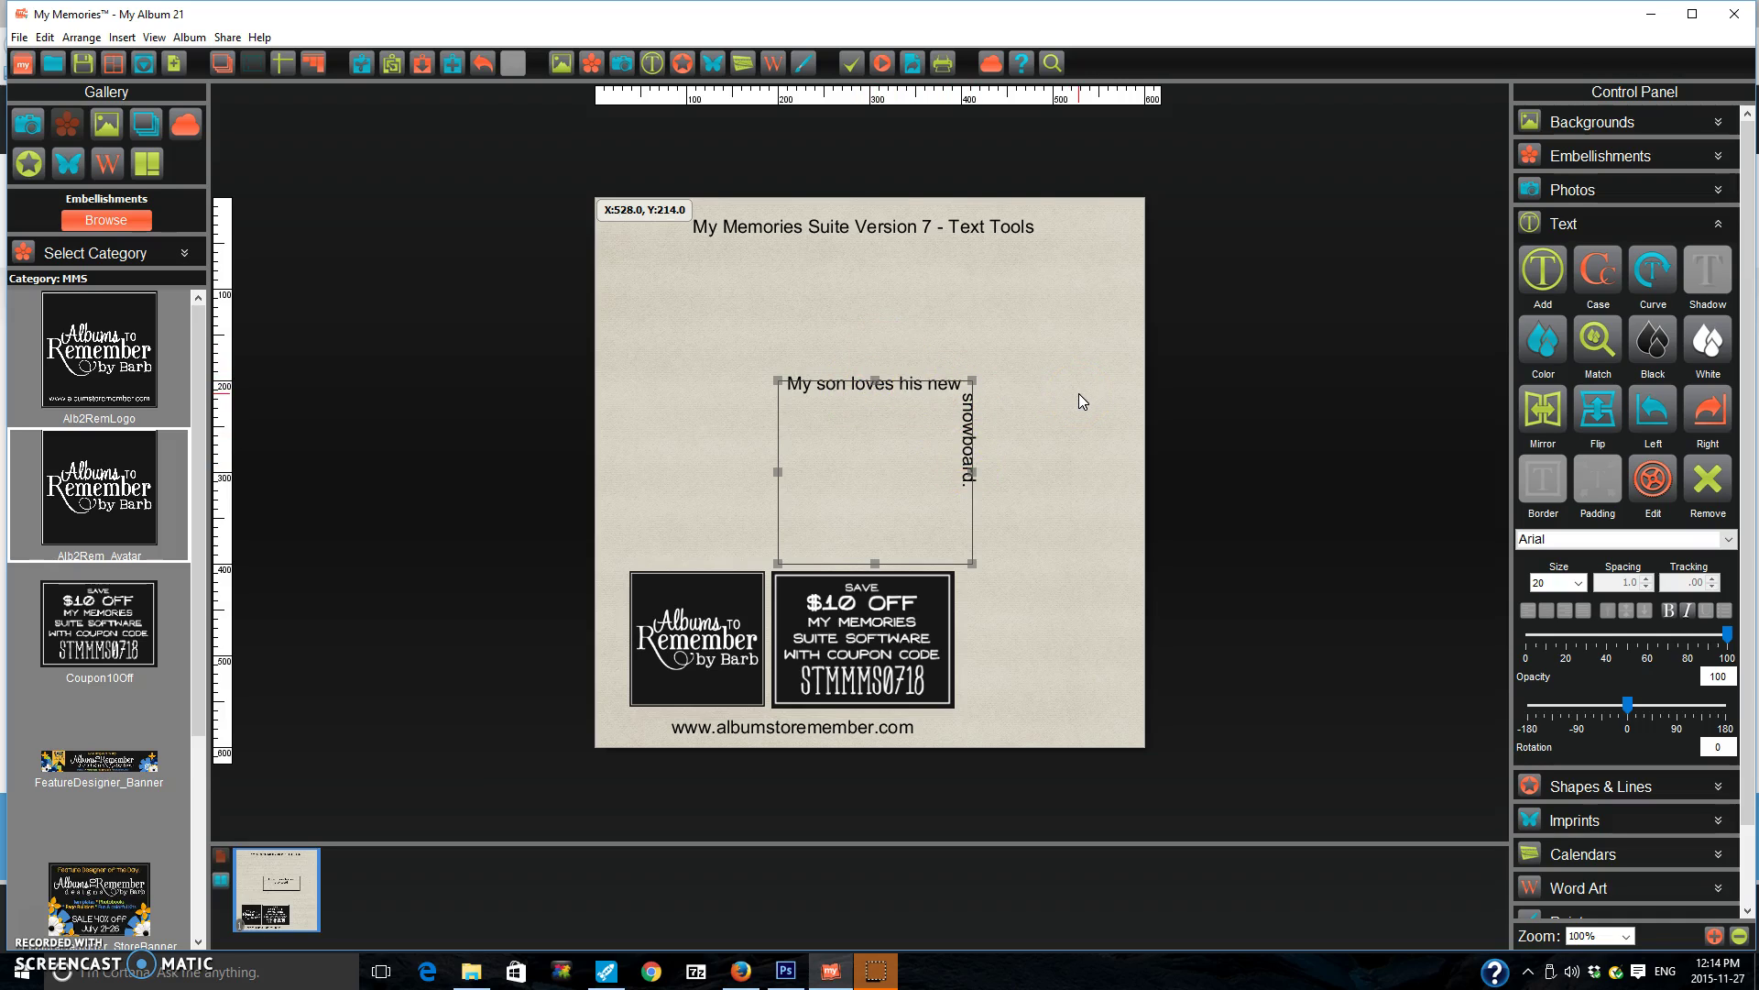
Colour the caption text white by sampling white from the page preview with Match
{"action": "left_click", "coordinate": [1053, 443]}
{"action": "left_click", "coordinate": [972, 445]}
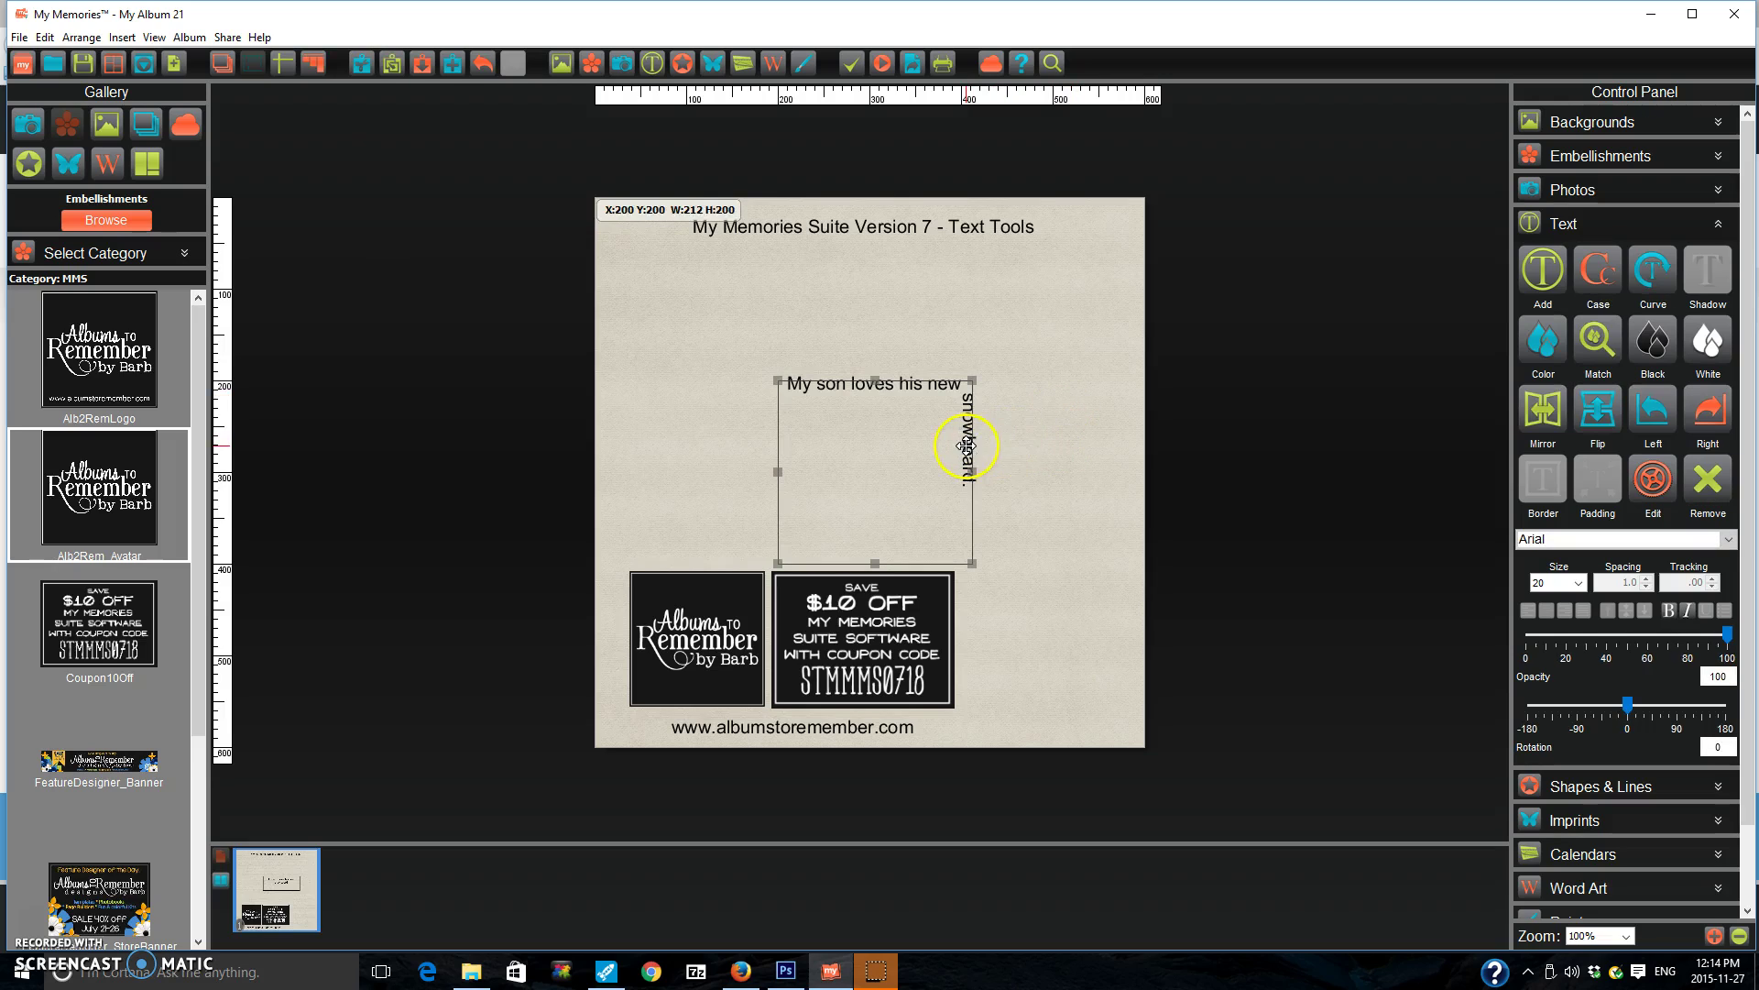
{"action": "left_click", "coordinate": [1596, 345]}
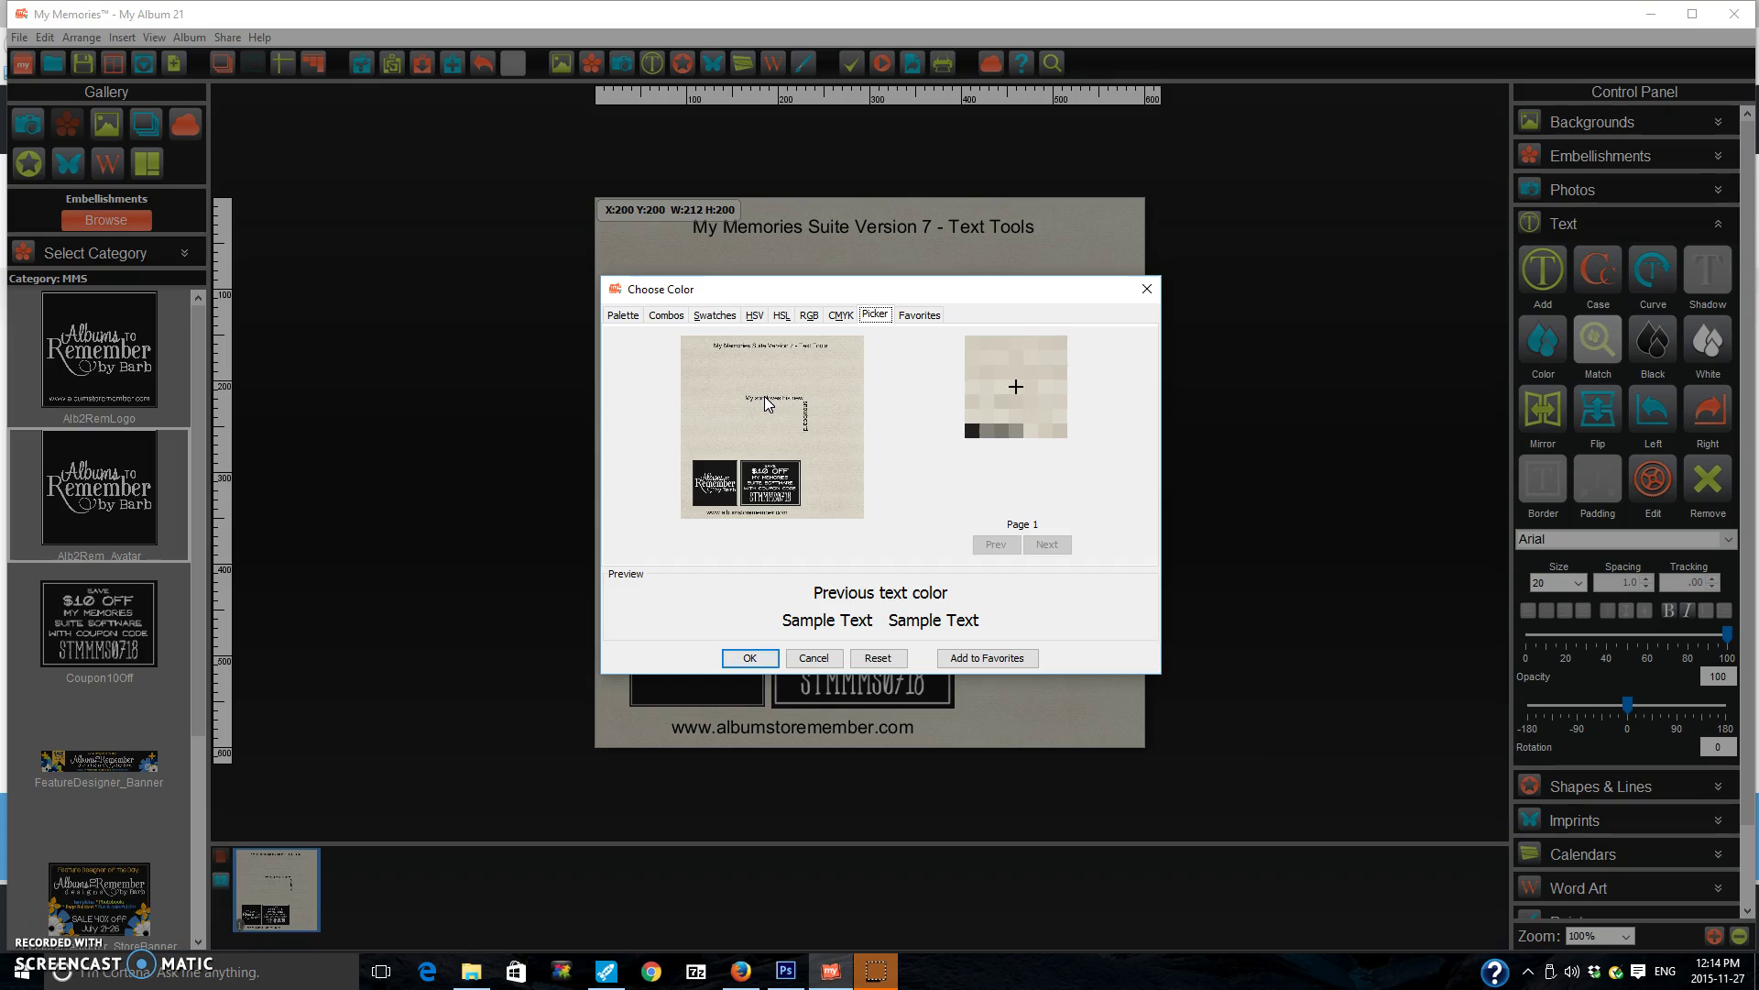
{"action": "left_click_drag", "start_coordinate": [769, 405], "coordinate": [777, 487]}
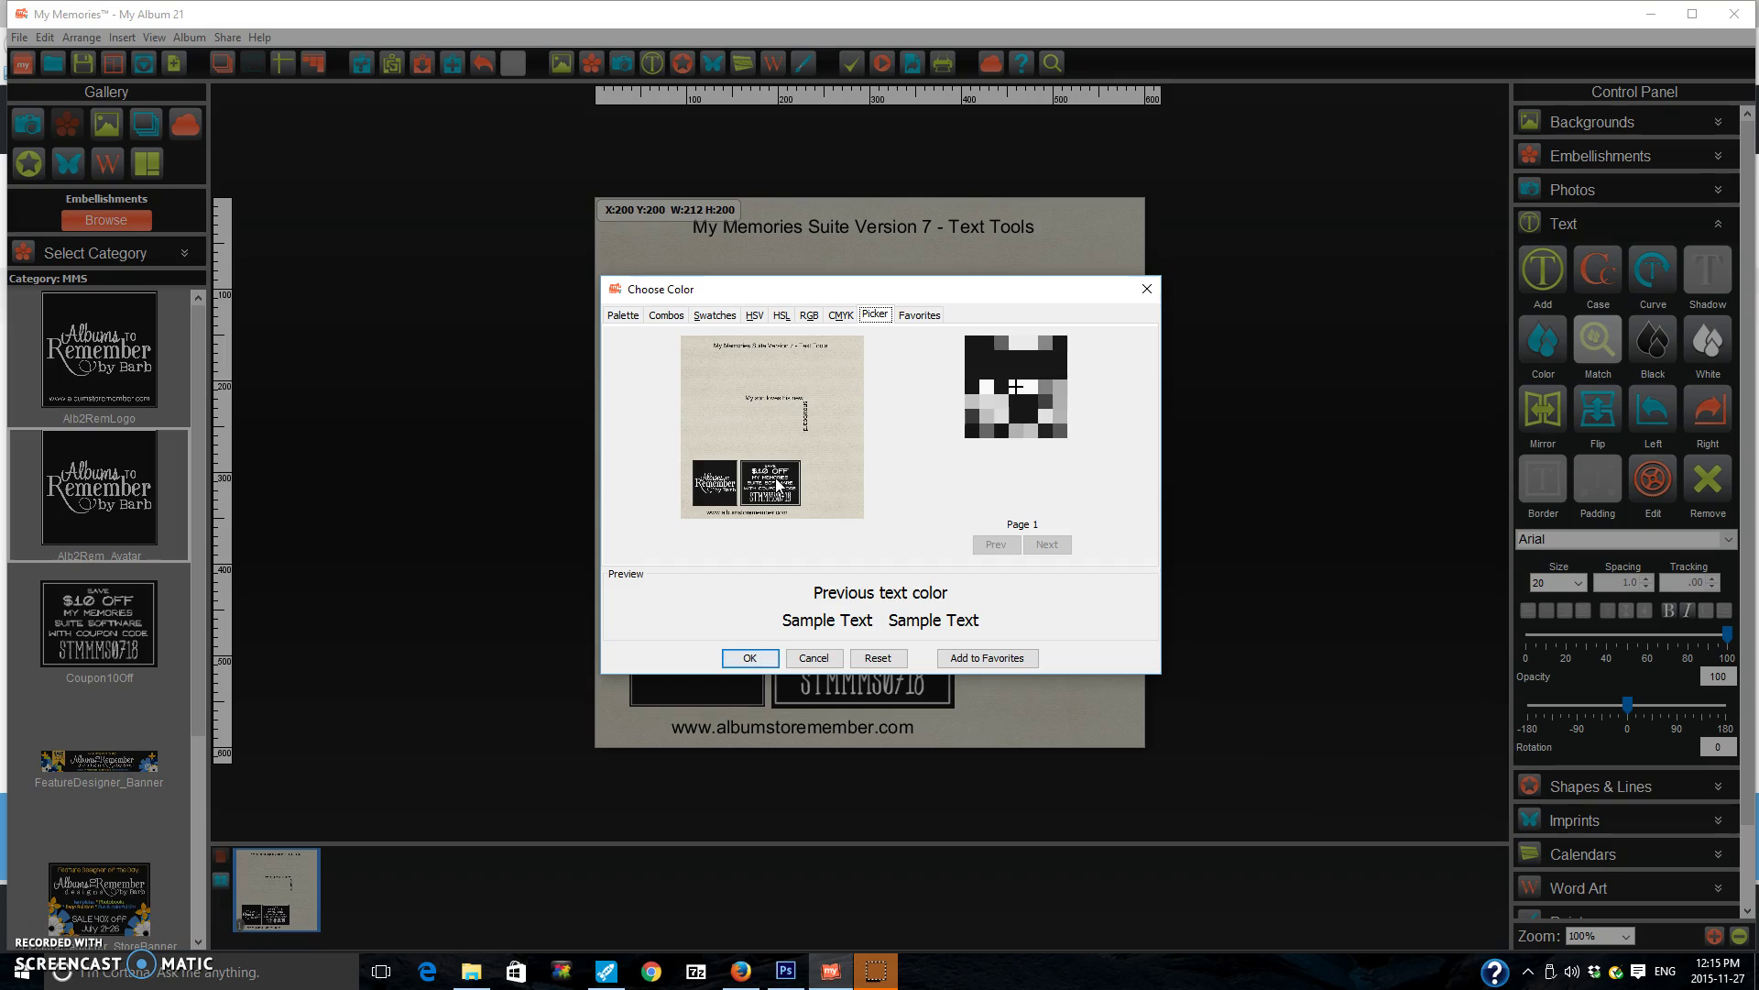
{"action": "left_click", "coordinate": [776, 486]}
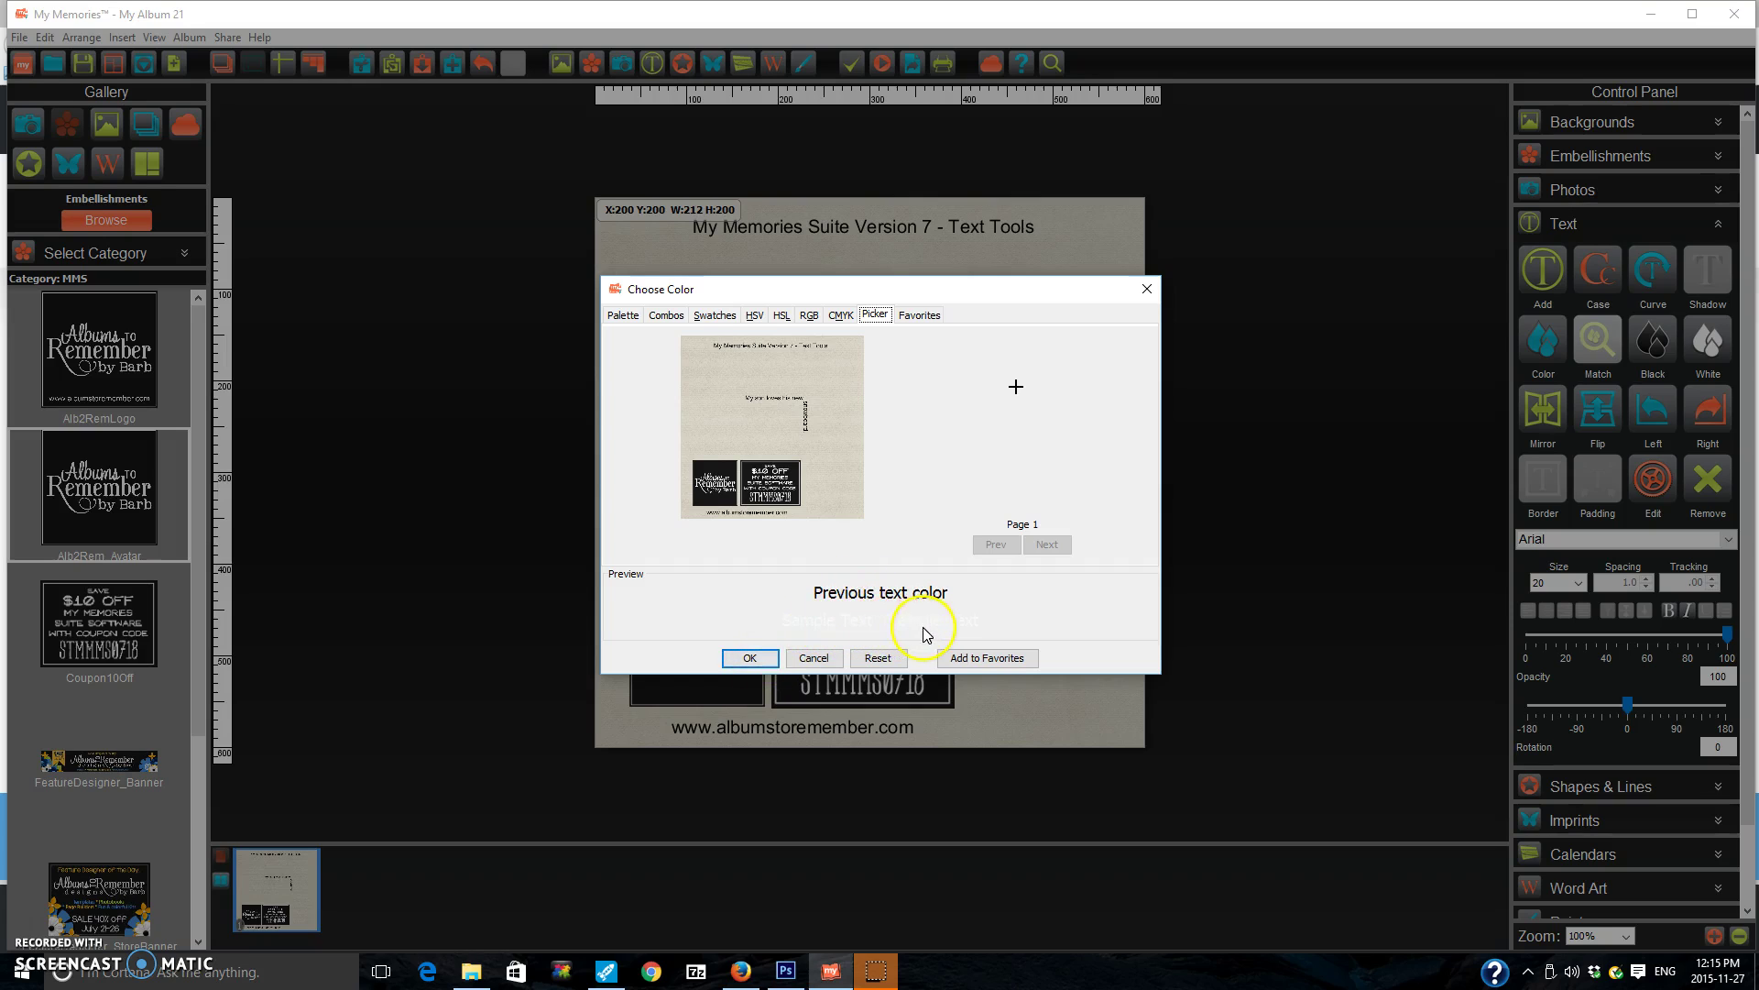
{"action": "left_click", "coordinate": [767, 659]}
{"action": "left_click", "coordinate": [1034, 482]}
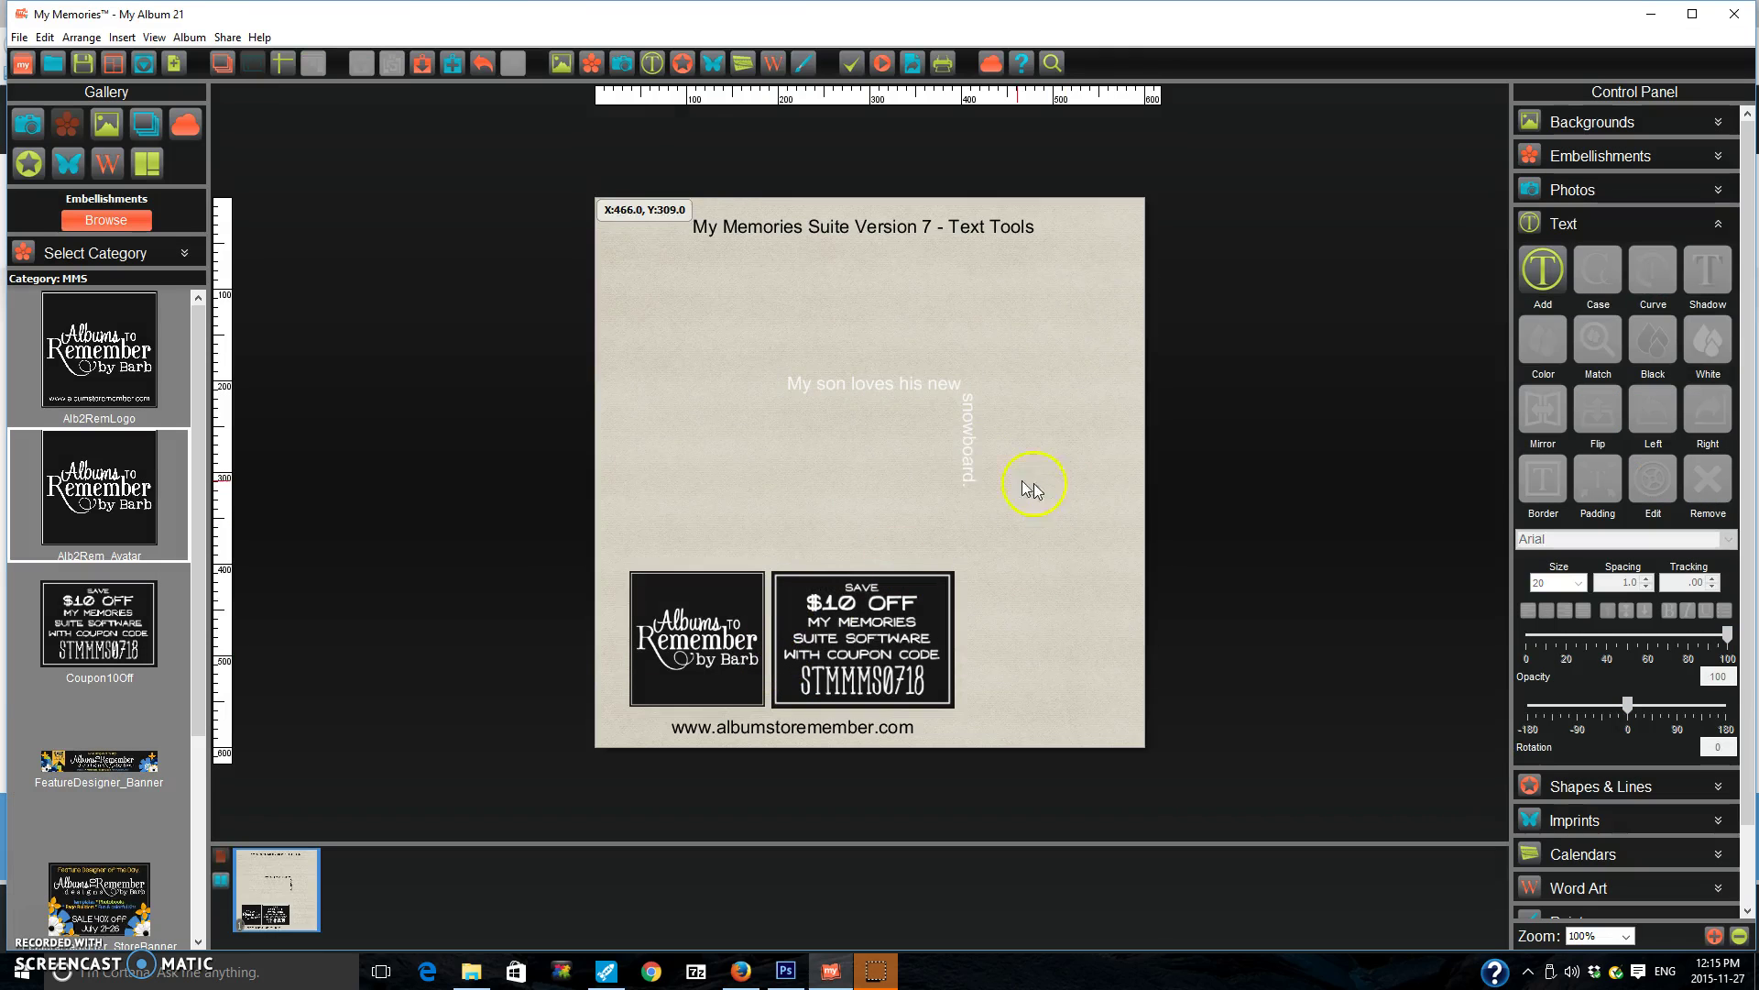
Turn the caption text black, then mirror and flip it
{"action": "left_click", "coordinate": [969, 451]}
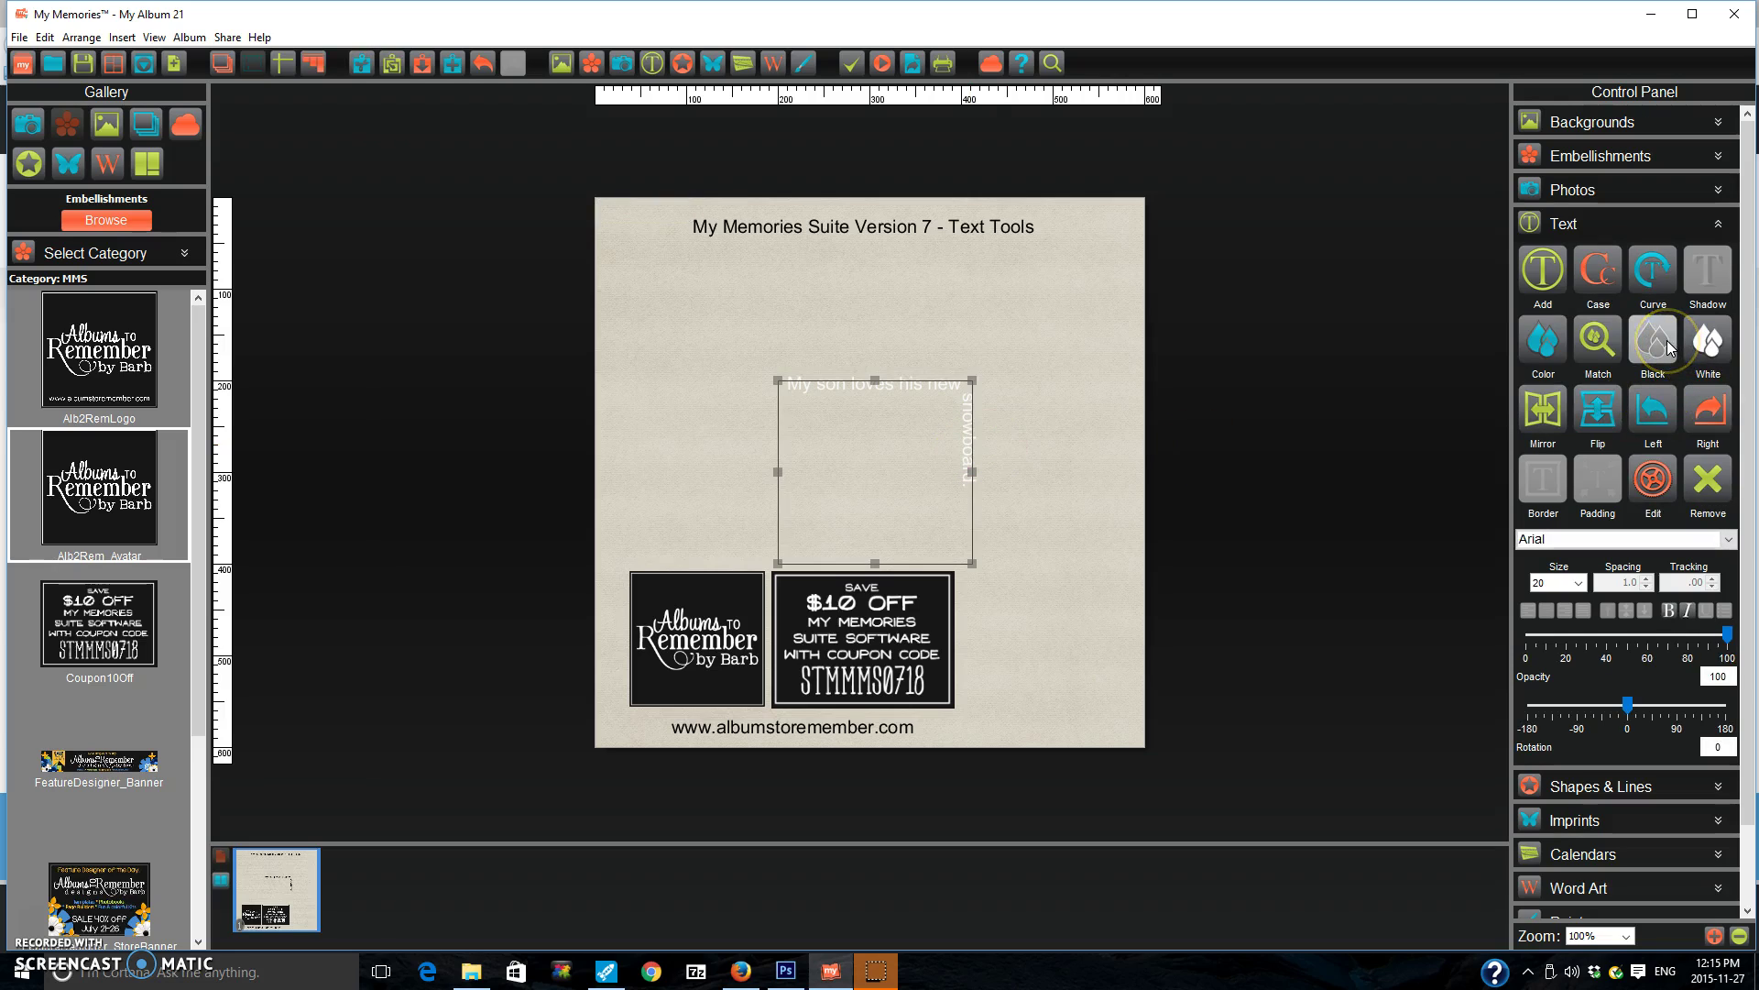
{"action": "left_click", "coordinate": [1663, 341]}
{"action": "left_click", "coordinate": [1556, 436]}
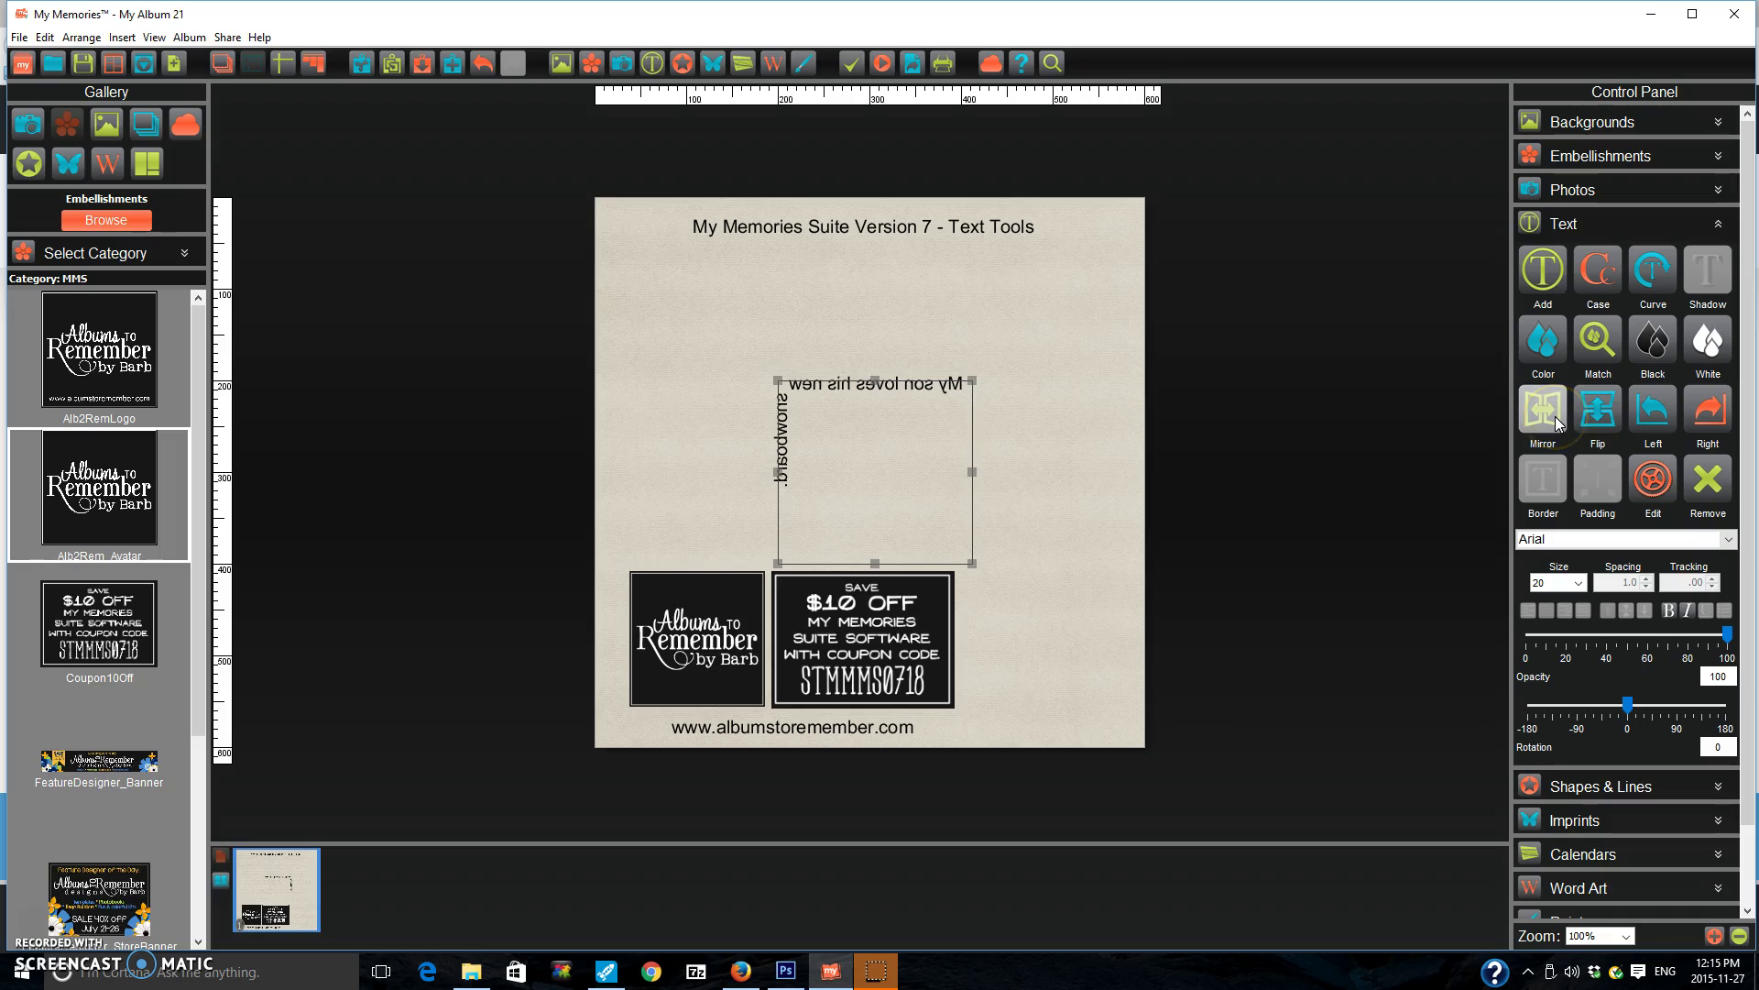
{"action": "left_click", "coordinate": [1555, 416]}
Flip the caption upside down and back, then rotate it left and back upright
{"action": "left_click", "coordinate": [1596, 410]}
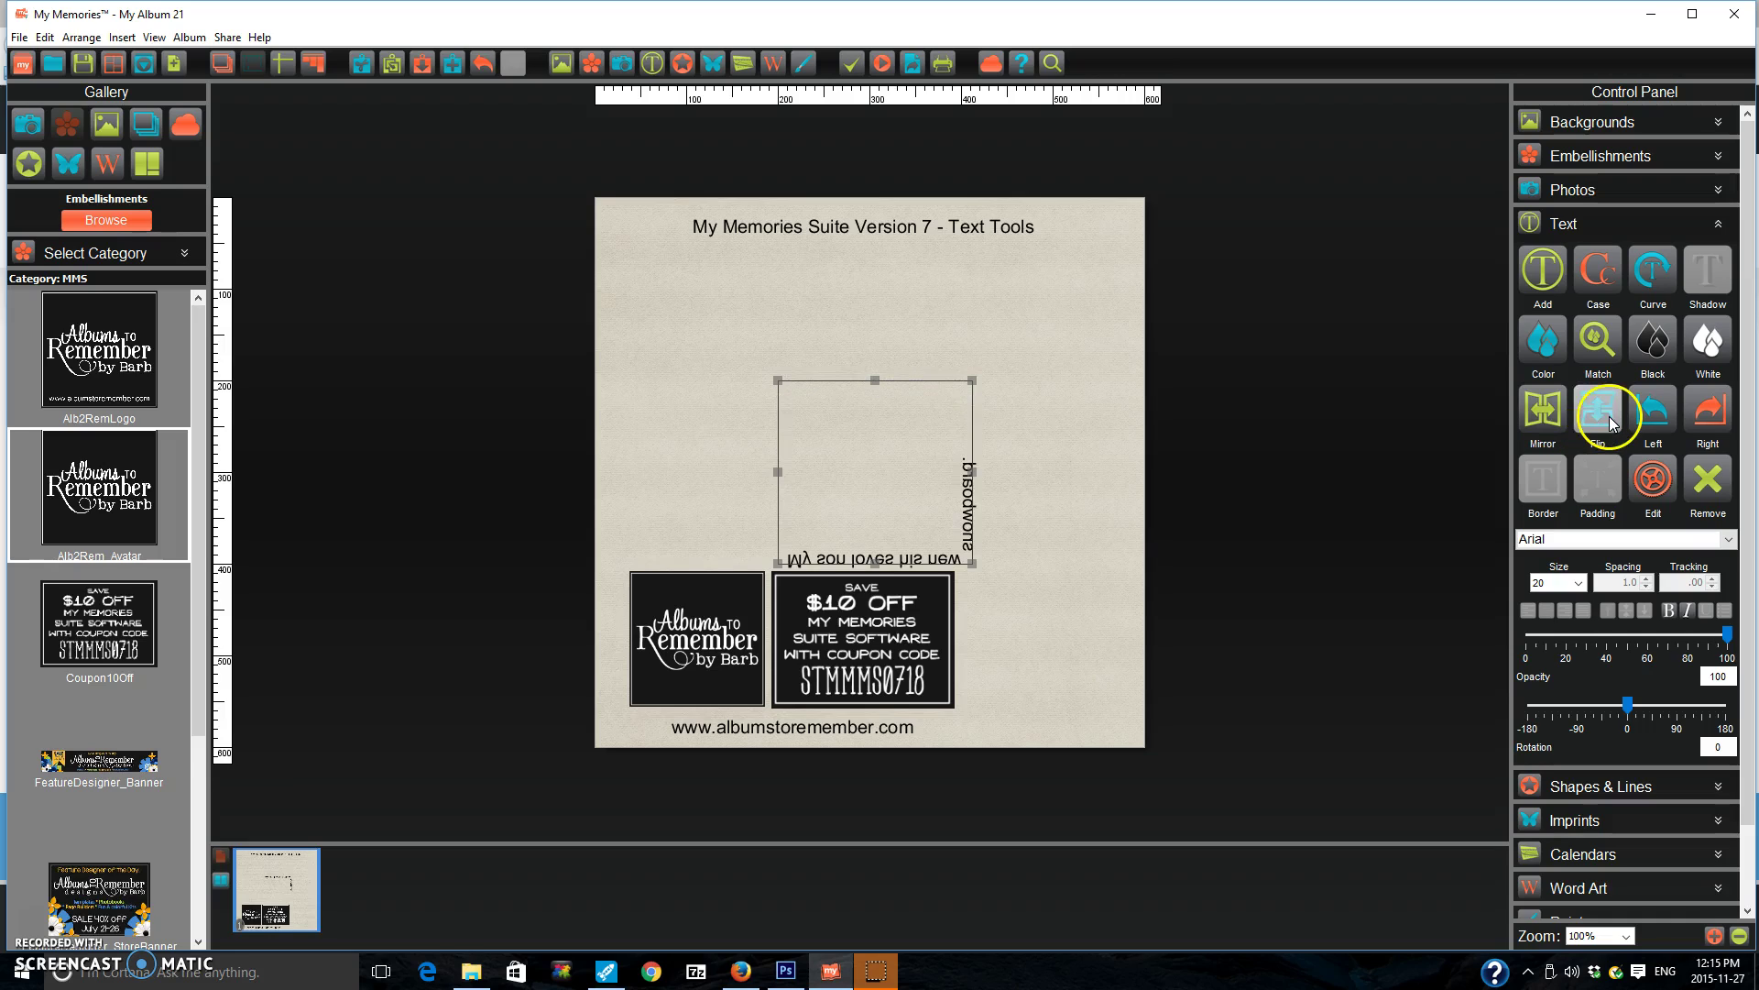
{"action": "left_click", "coordinate": [1611, 422]}
{"action": "left_click", "coordinate": [1658, 414]}
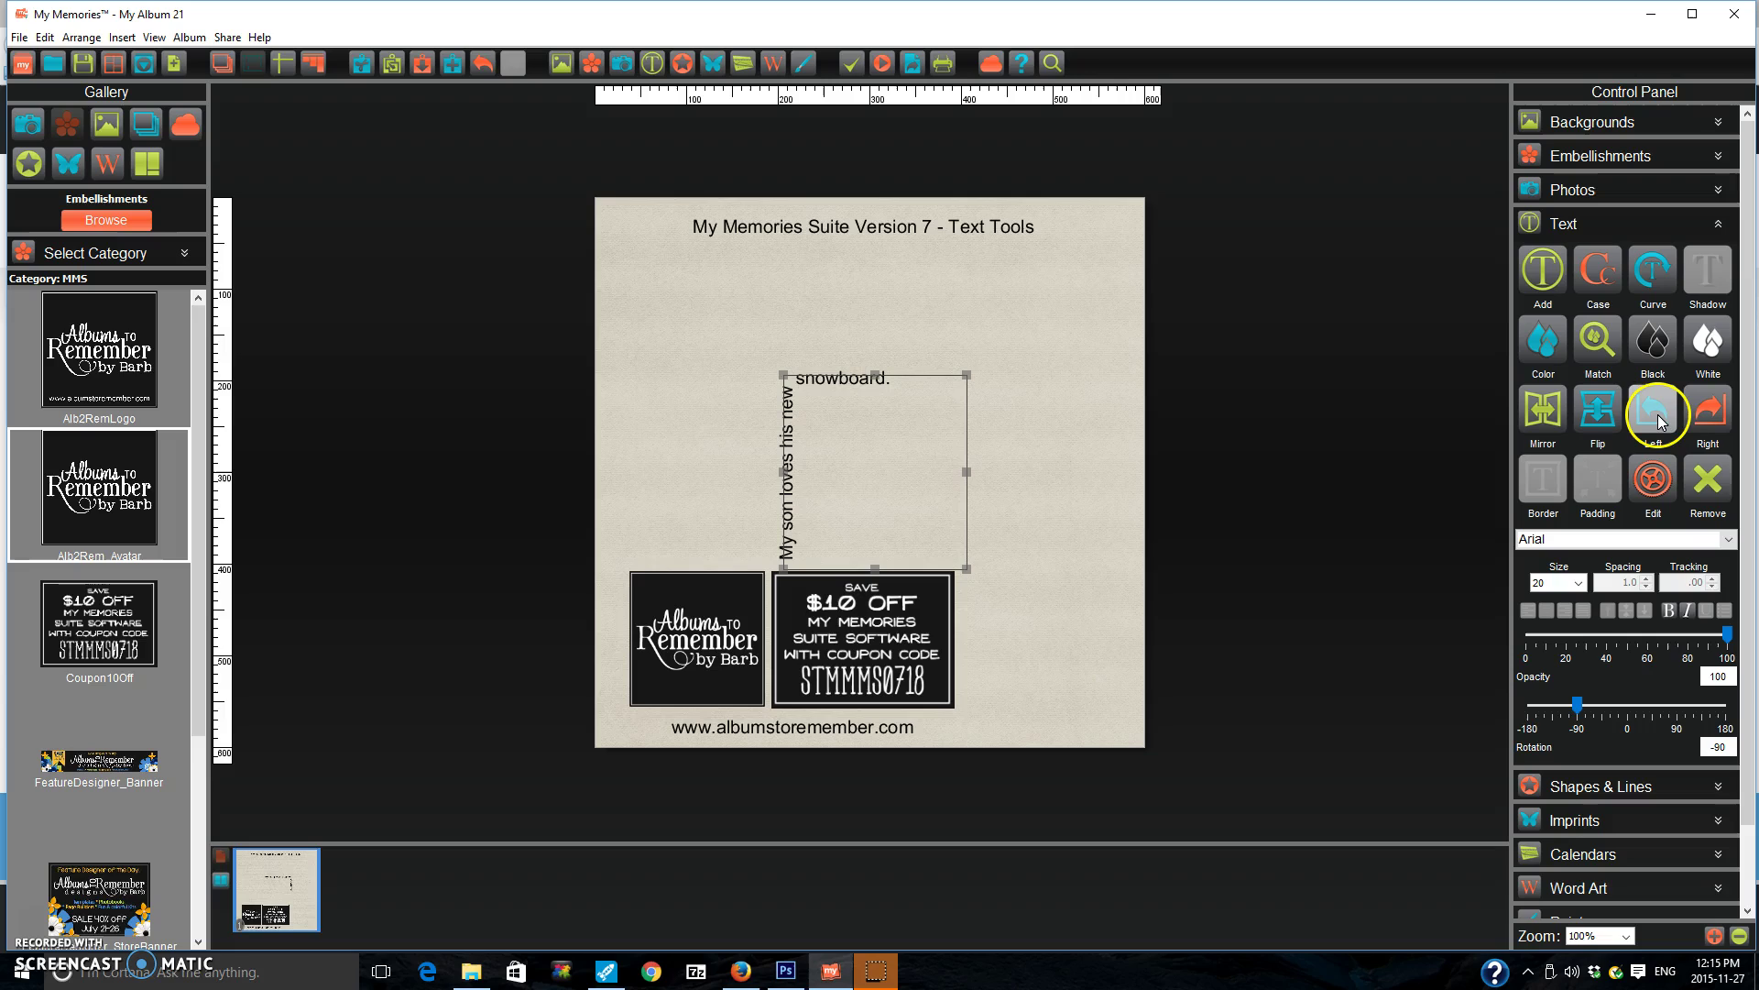
{"action": "left_click", "coordinate": [1708, 409]}
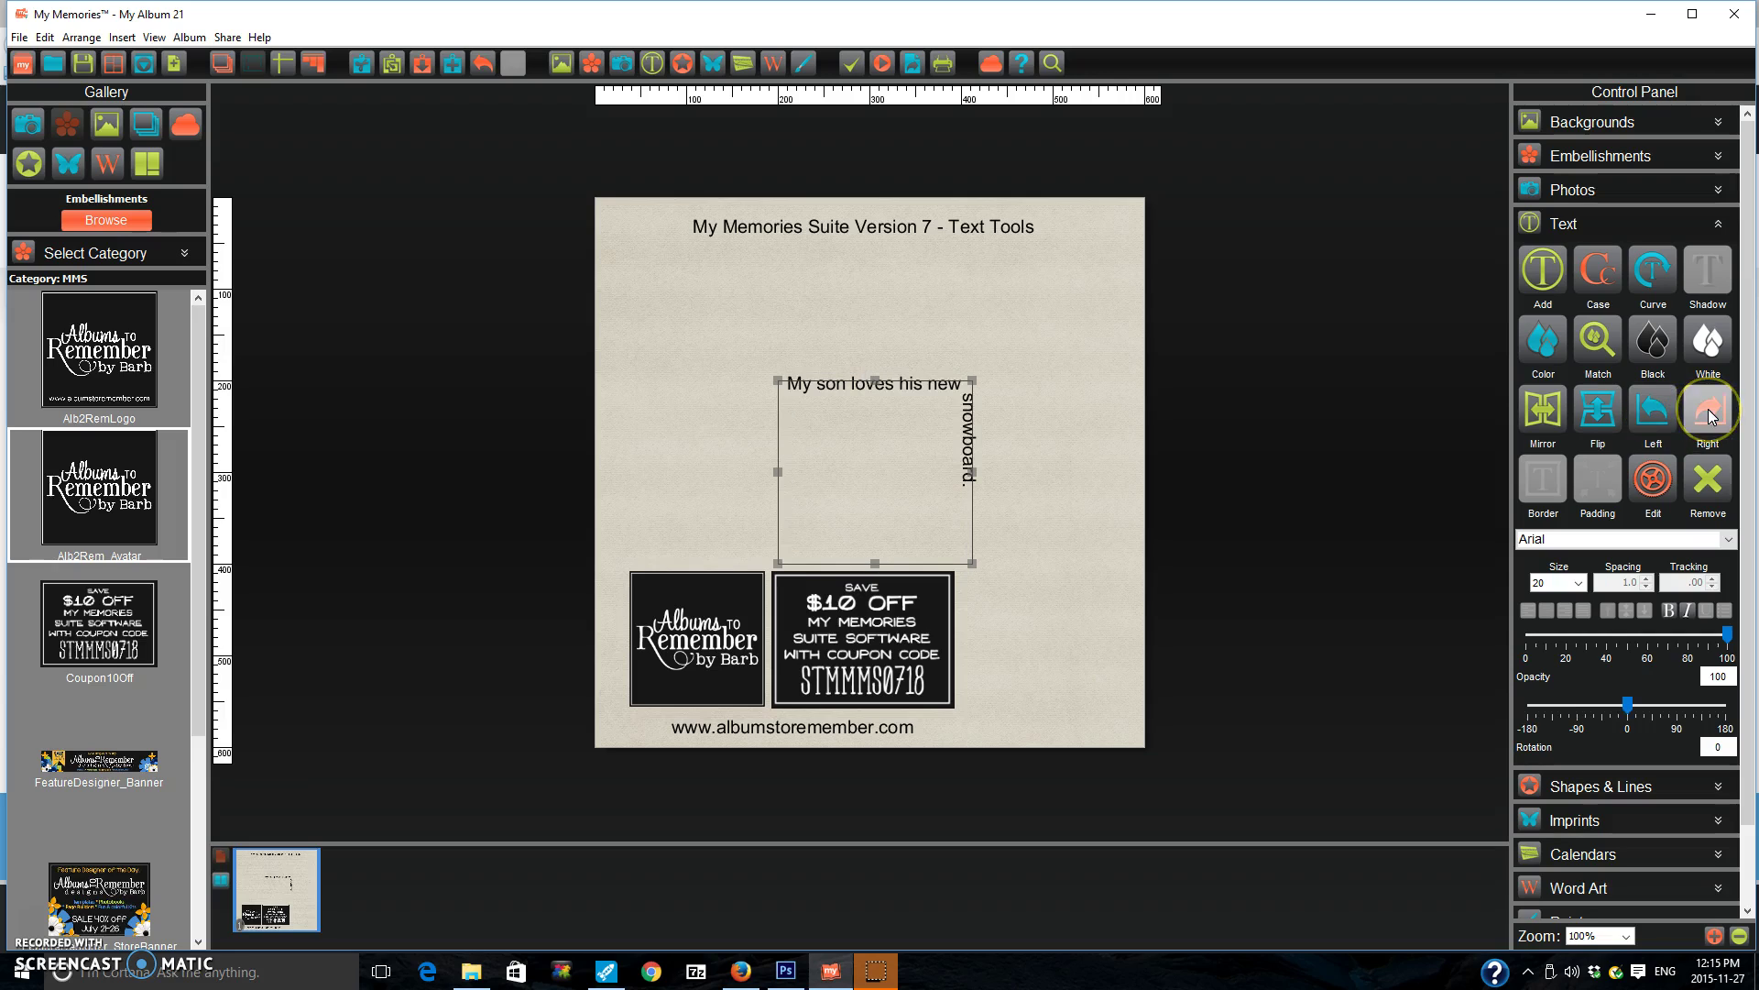
Reselect the caption box and change its curve to Regular Text
{"action": "left_click", "coordinate": [1003, 420]}
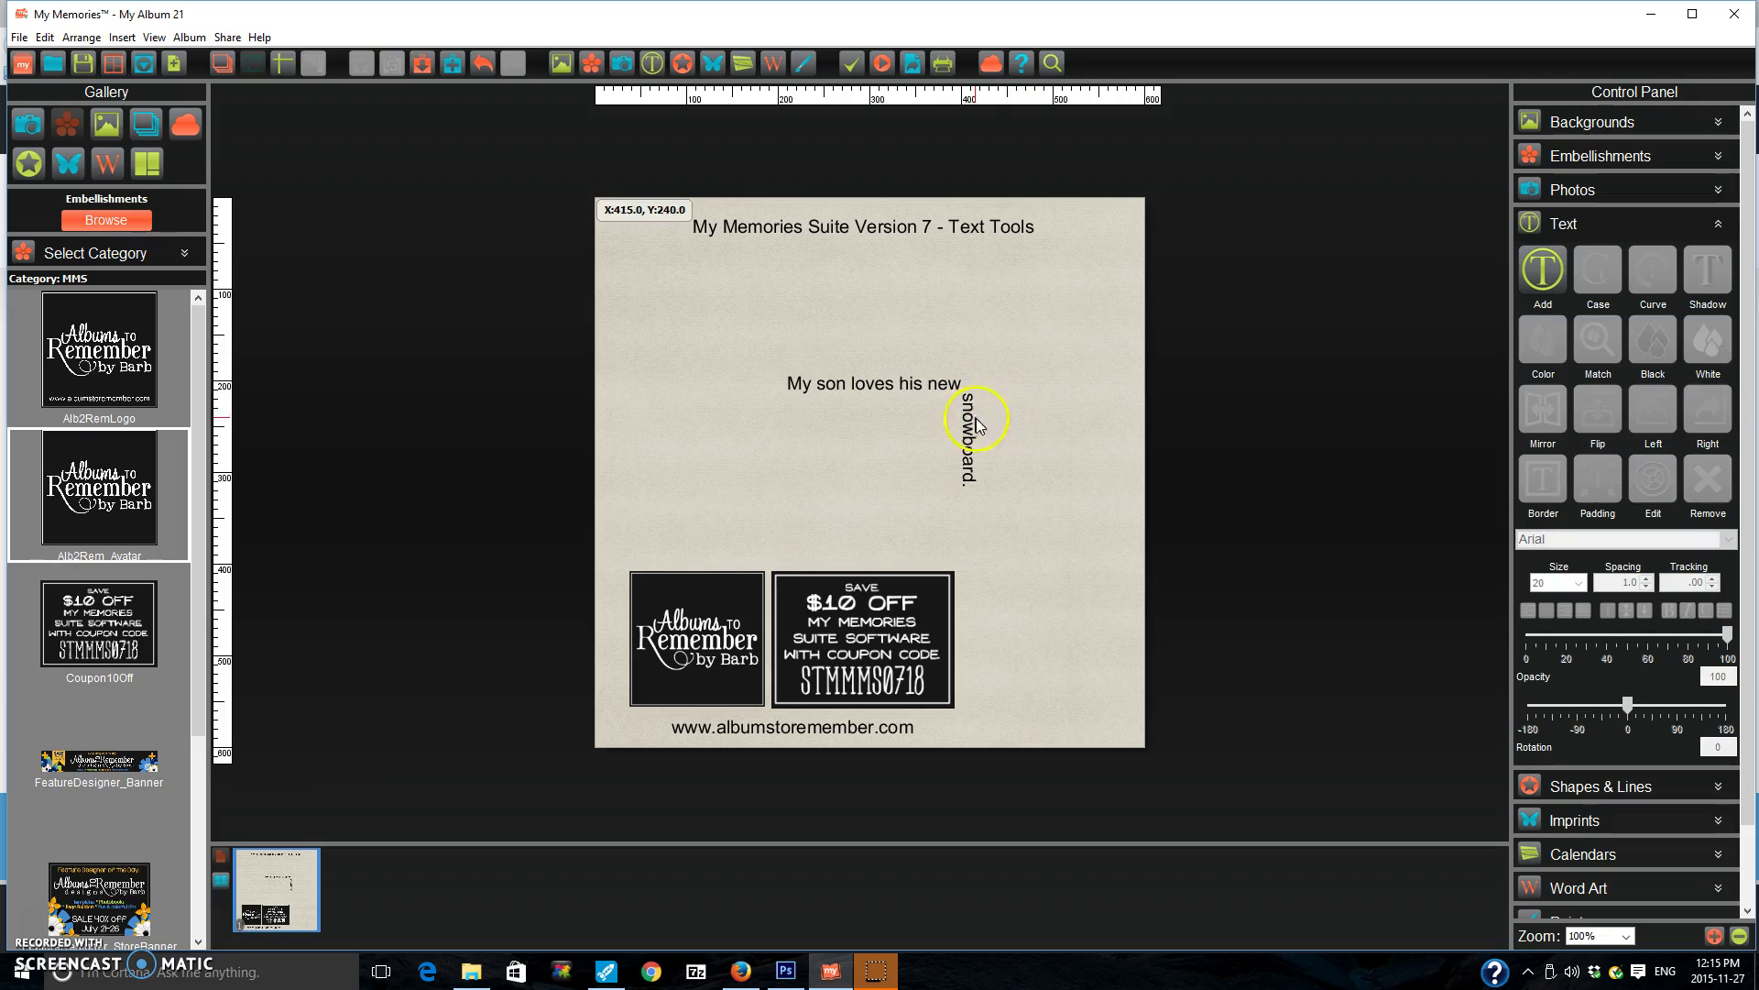
{"action": "left_click", "coordinate": [896, 383]}
{"action": "left_click", "coordinate": [1660, 271]}
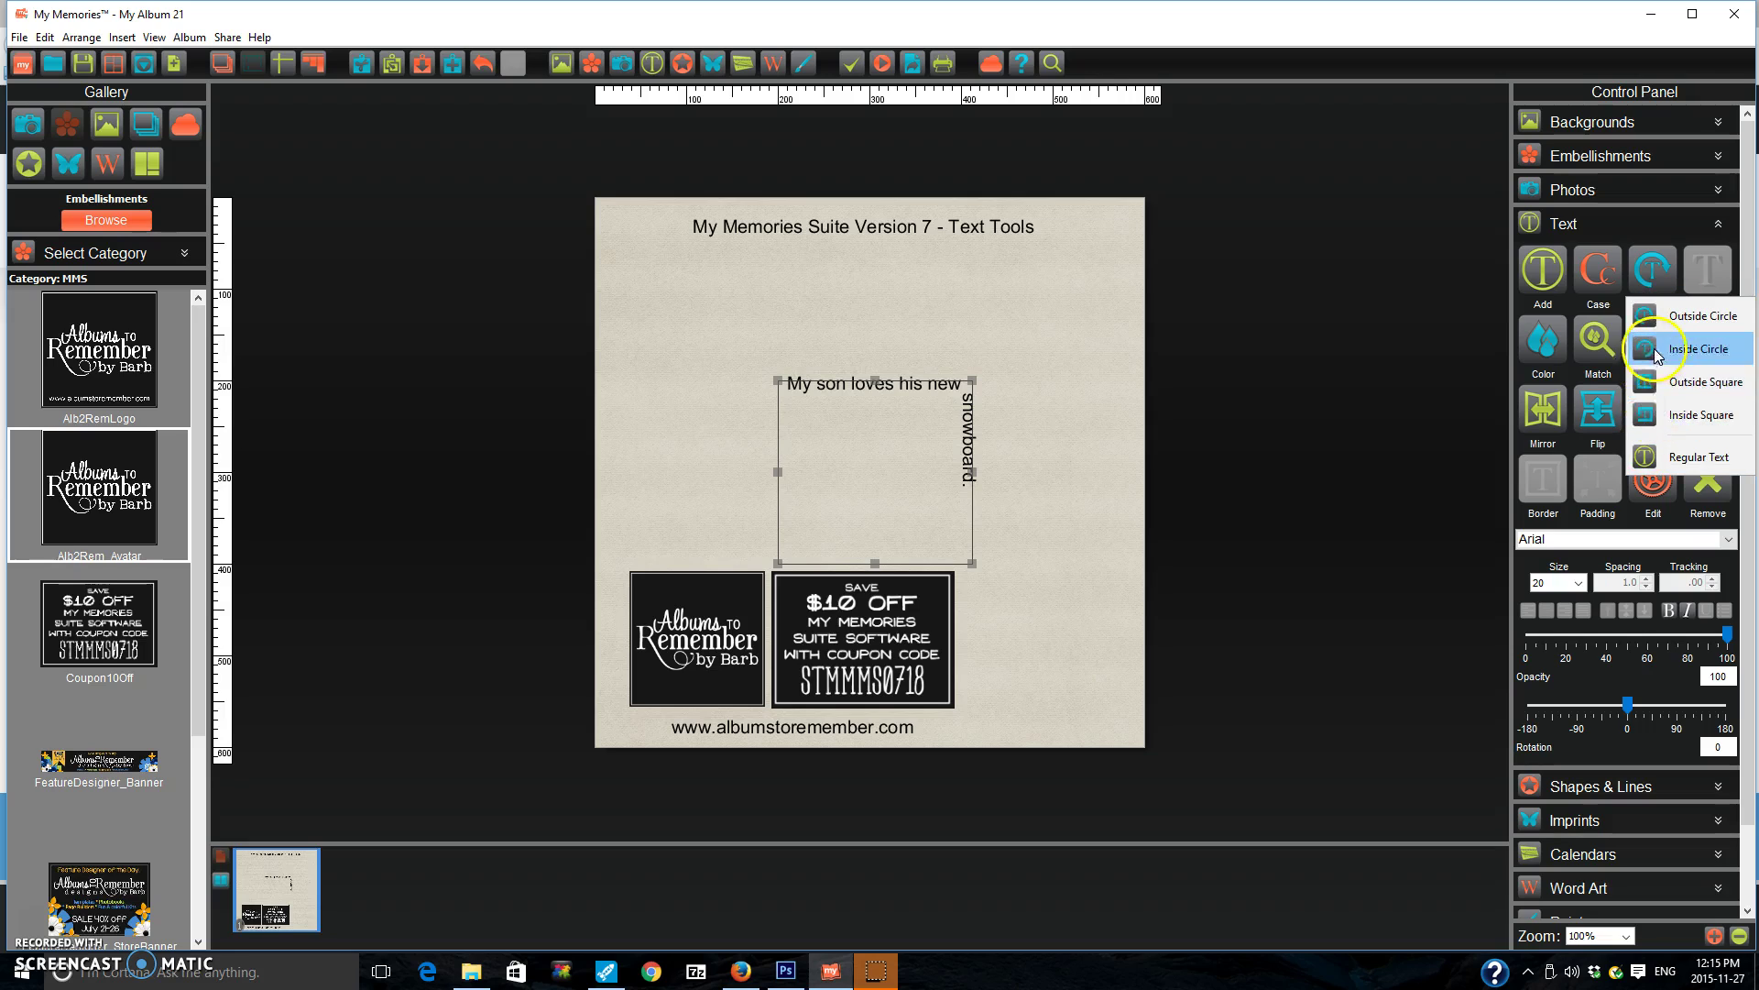
{"action": "left_click", "coordinate": [1647, 448]}
{"action": "left_click", "coordinate": [969, 468]}
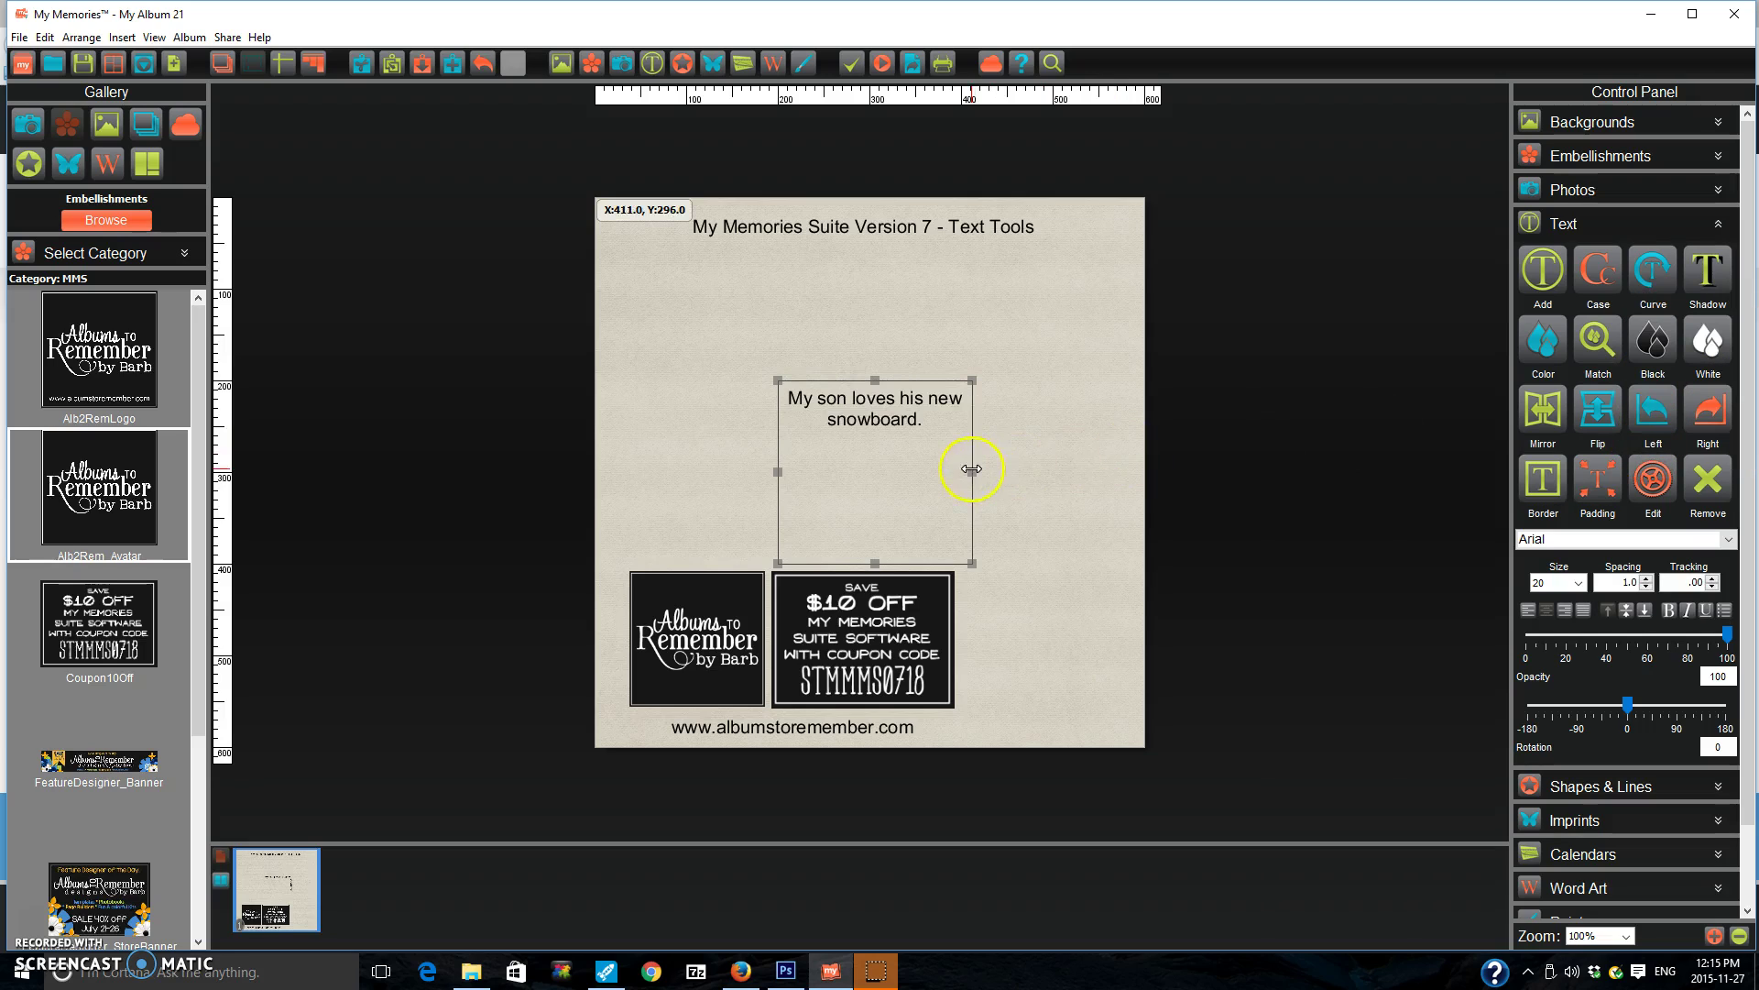
Test left and right rotations, undo them, and move the text box about 49 px higher
{"action": "left_click", "coordinate": [1655, 412]}
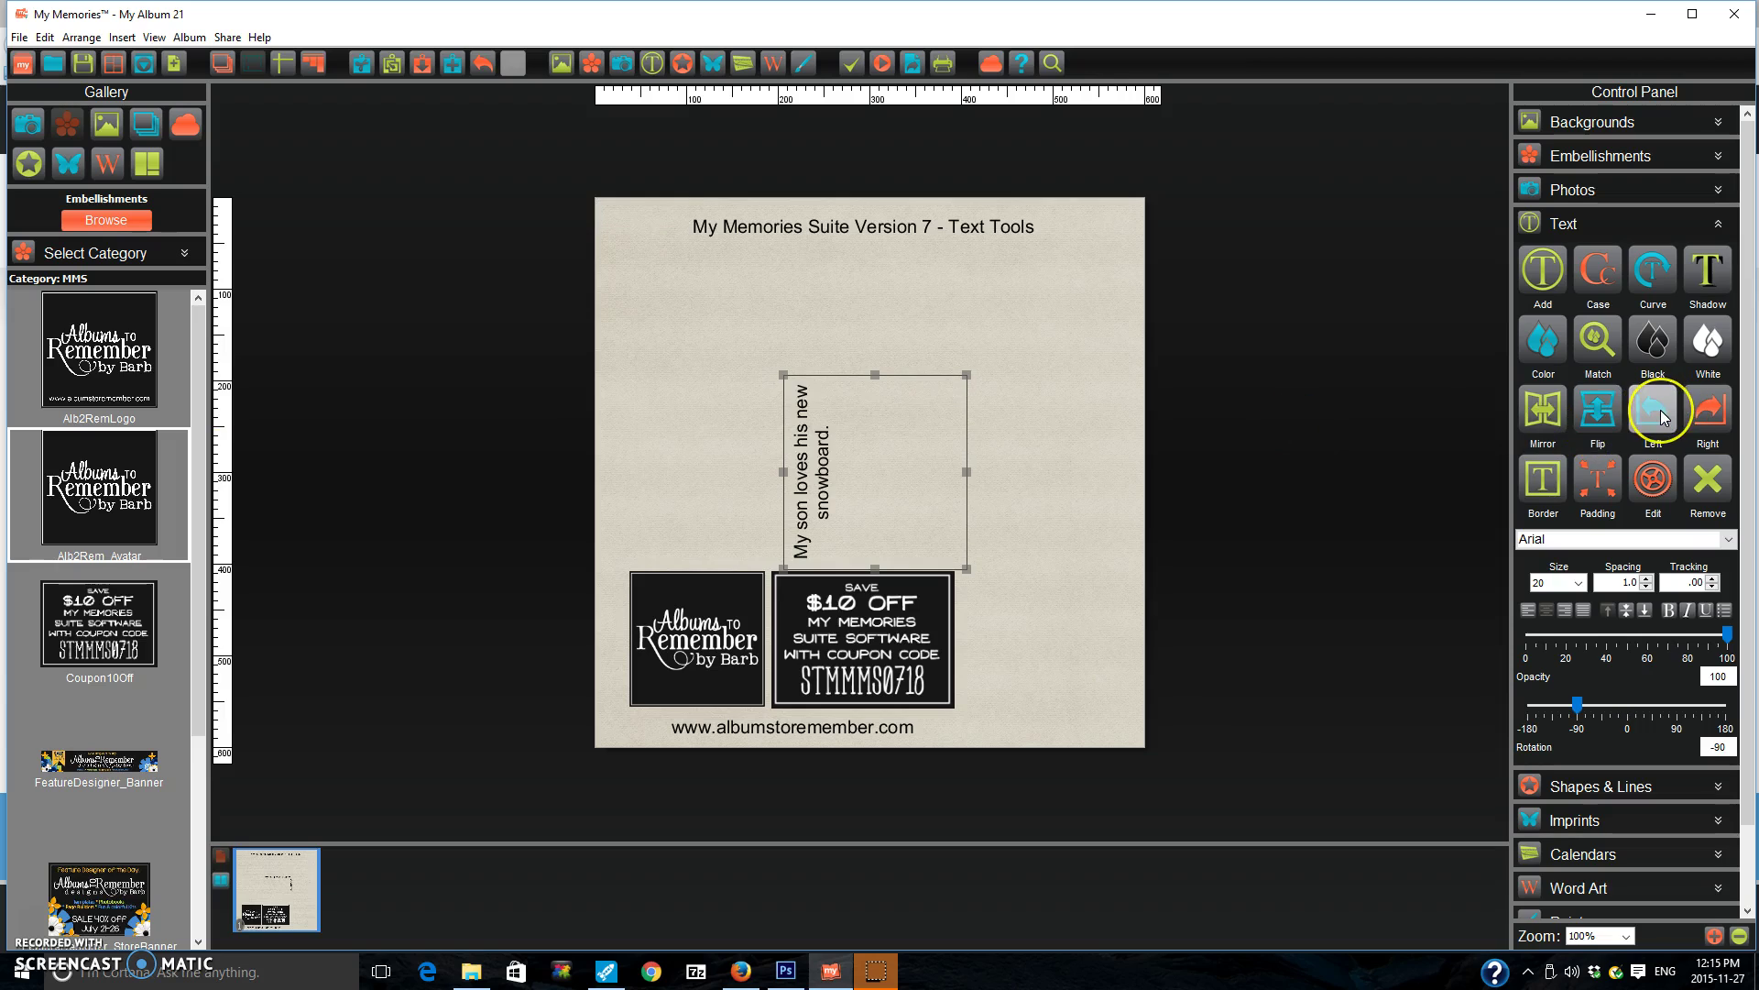
{"action": "left_click_drag", "start_coordinate": [829, 496], "coordinate": [834, 436]}
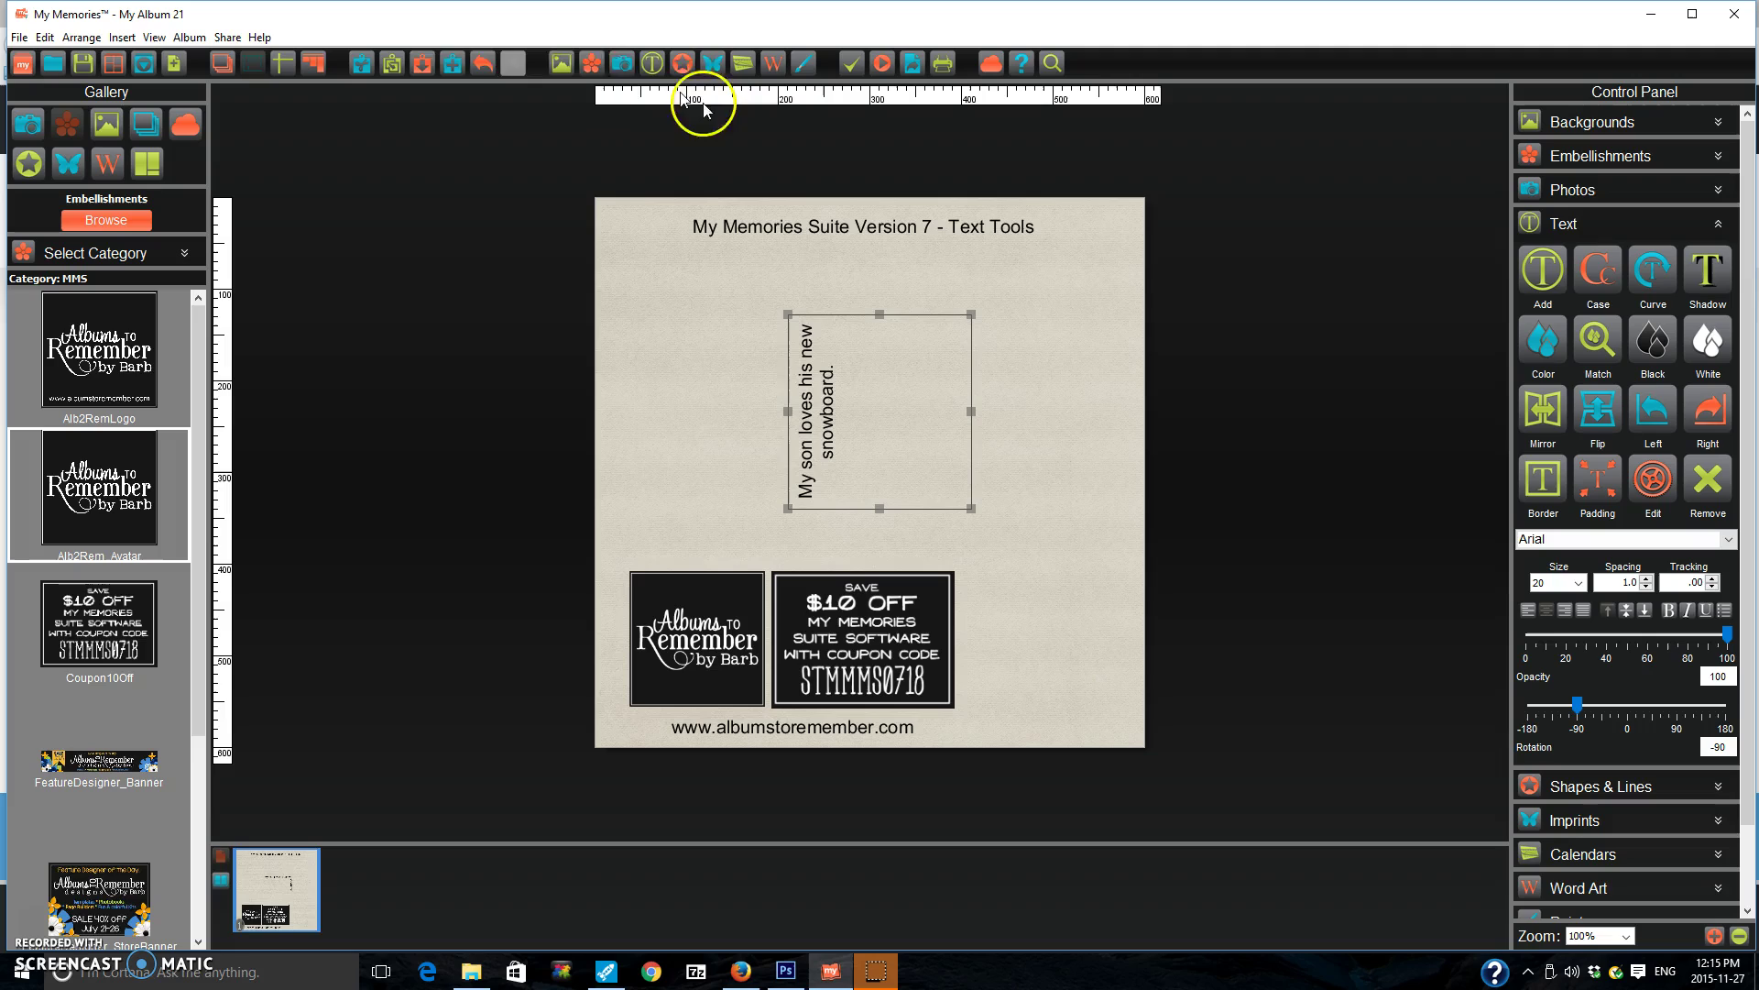
{"action": "left_click", "coordinate": [480, 63]}
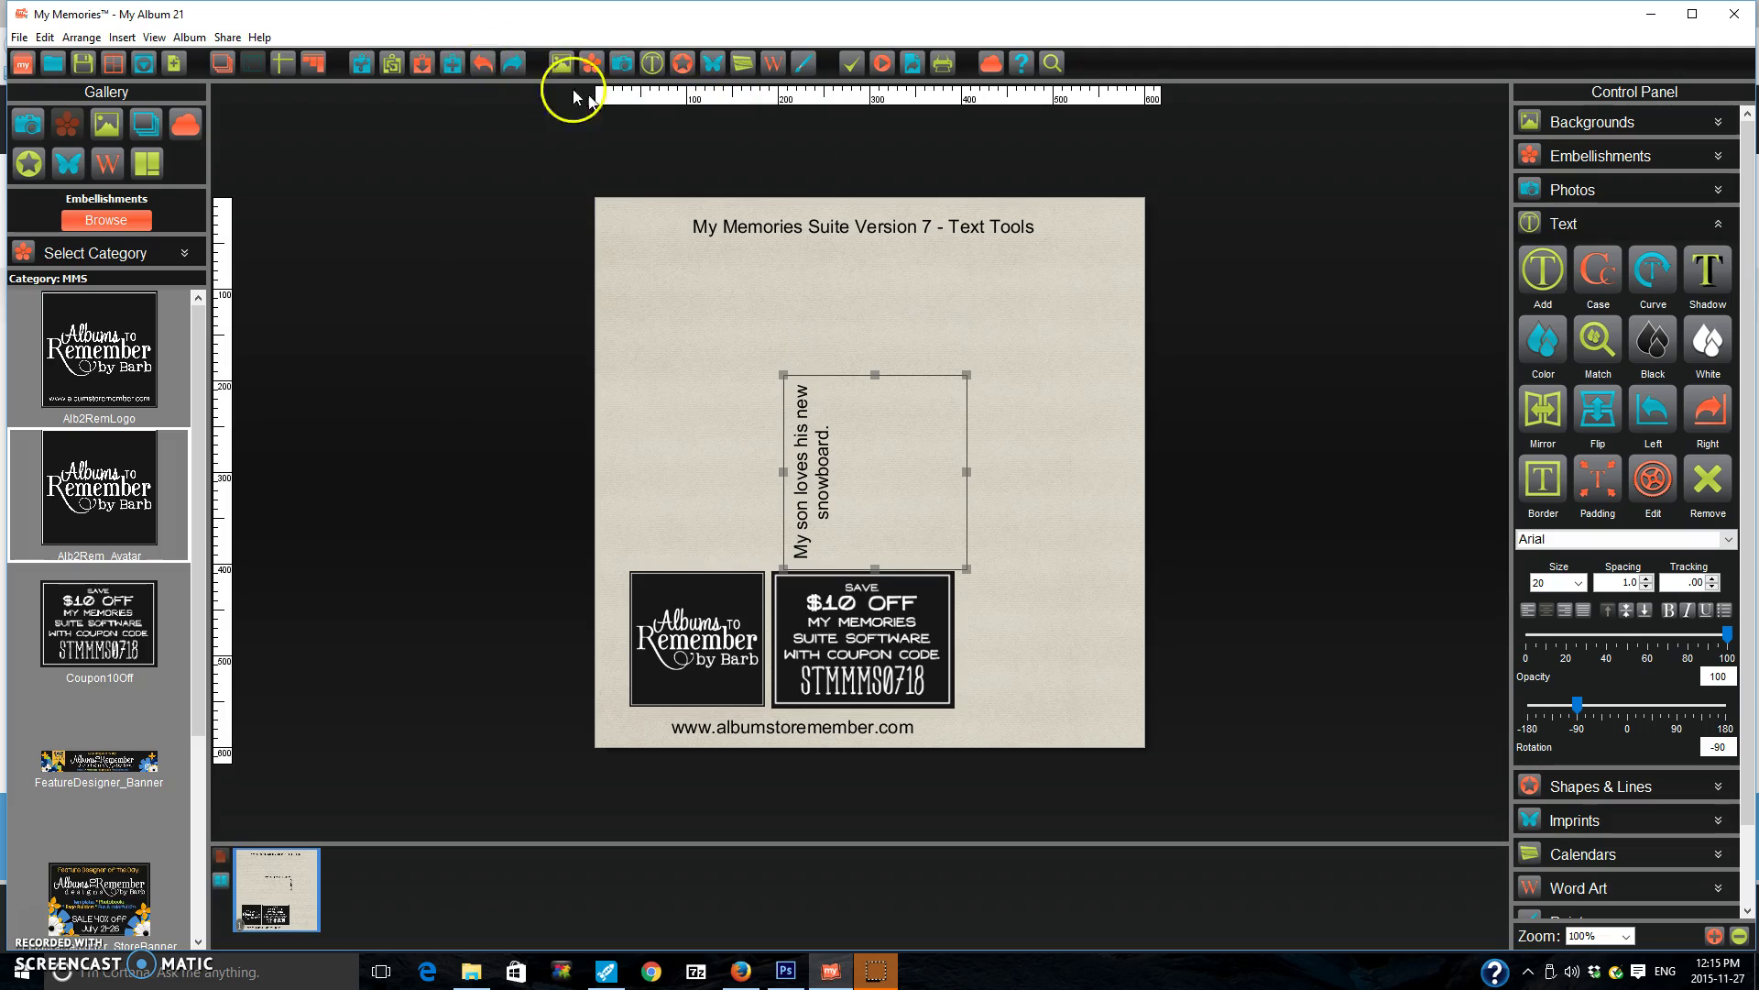
{"action": "left_click", "coordinate": [486, 64]}
{"action": "left_click", "coordinate": [1708, 412]}
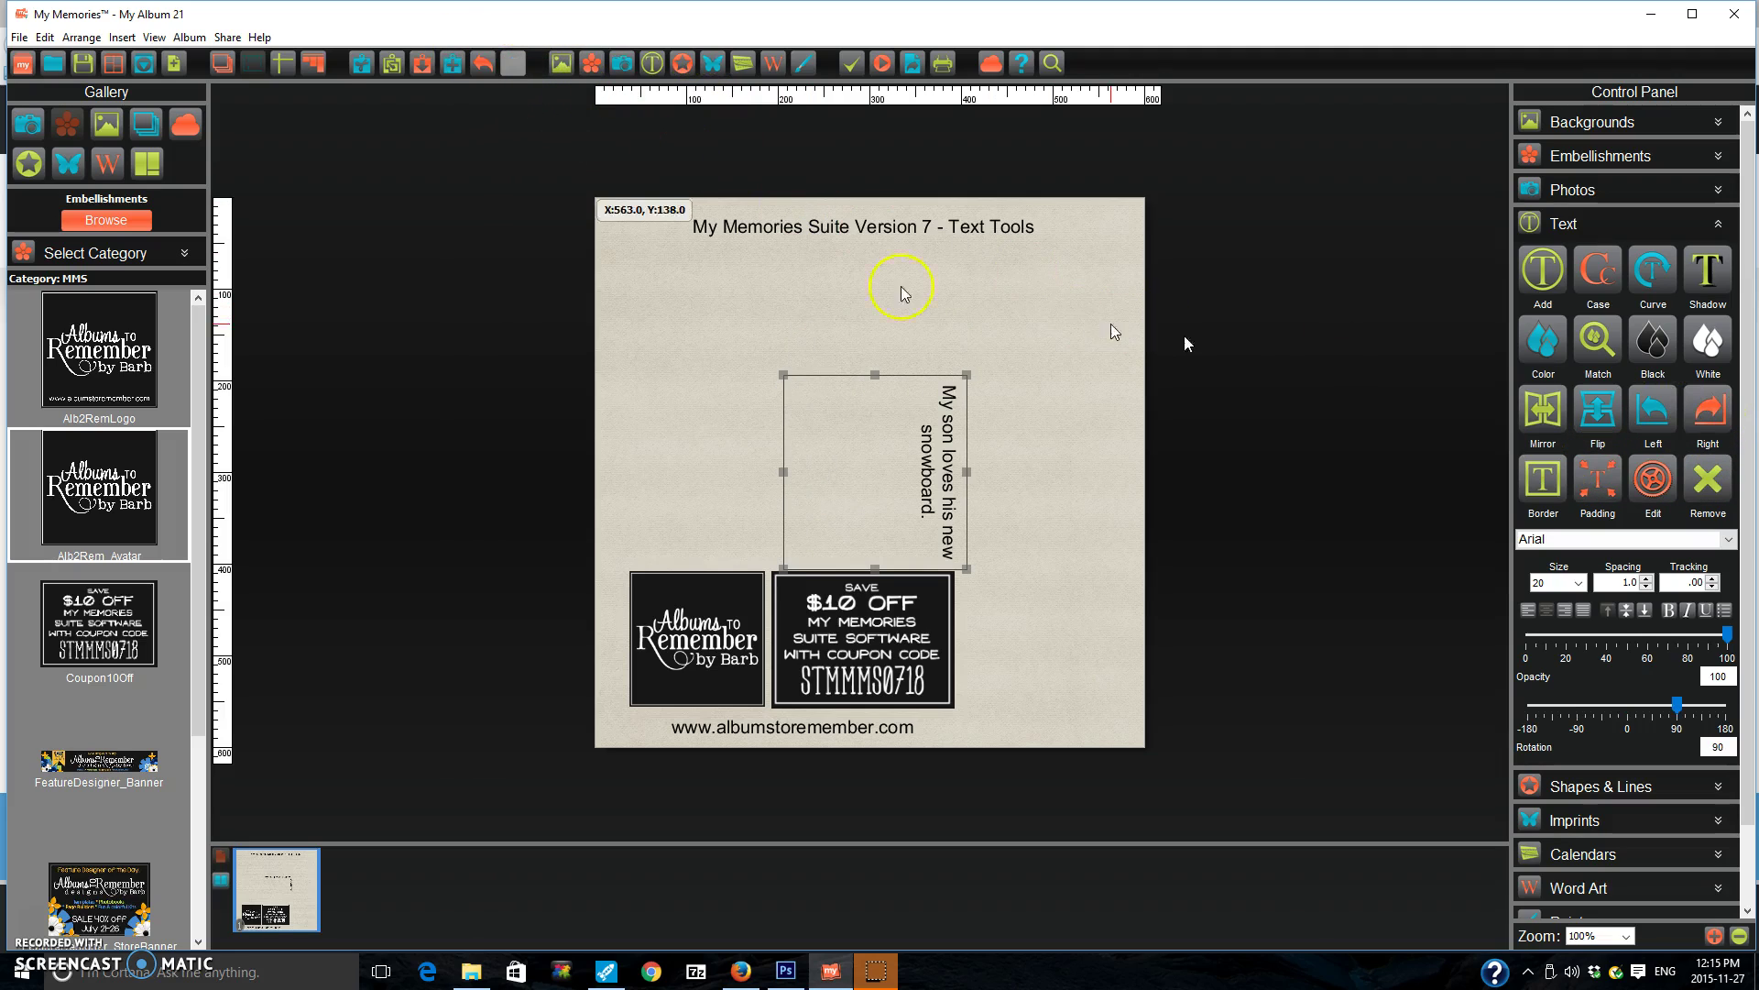
{"action": "left_click", "coordinate": [480, 64]}
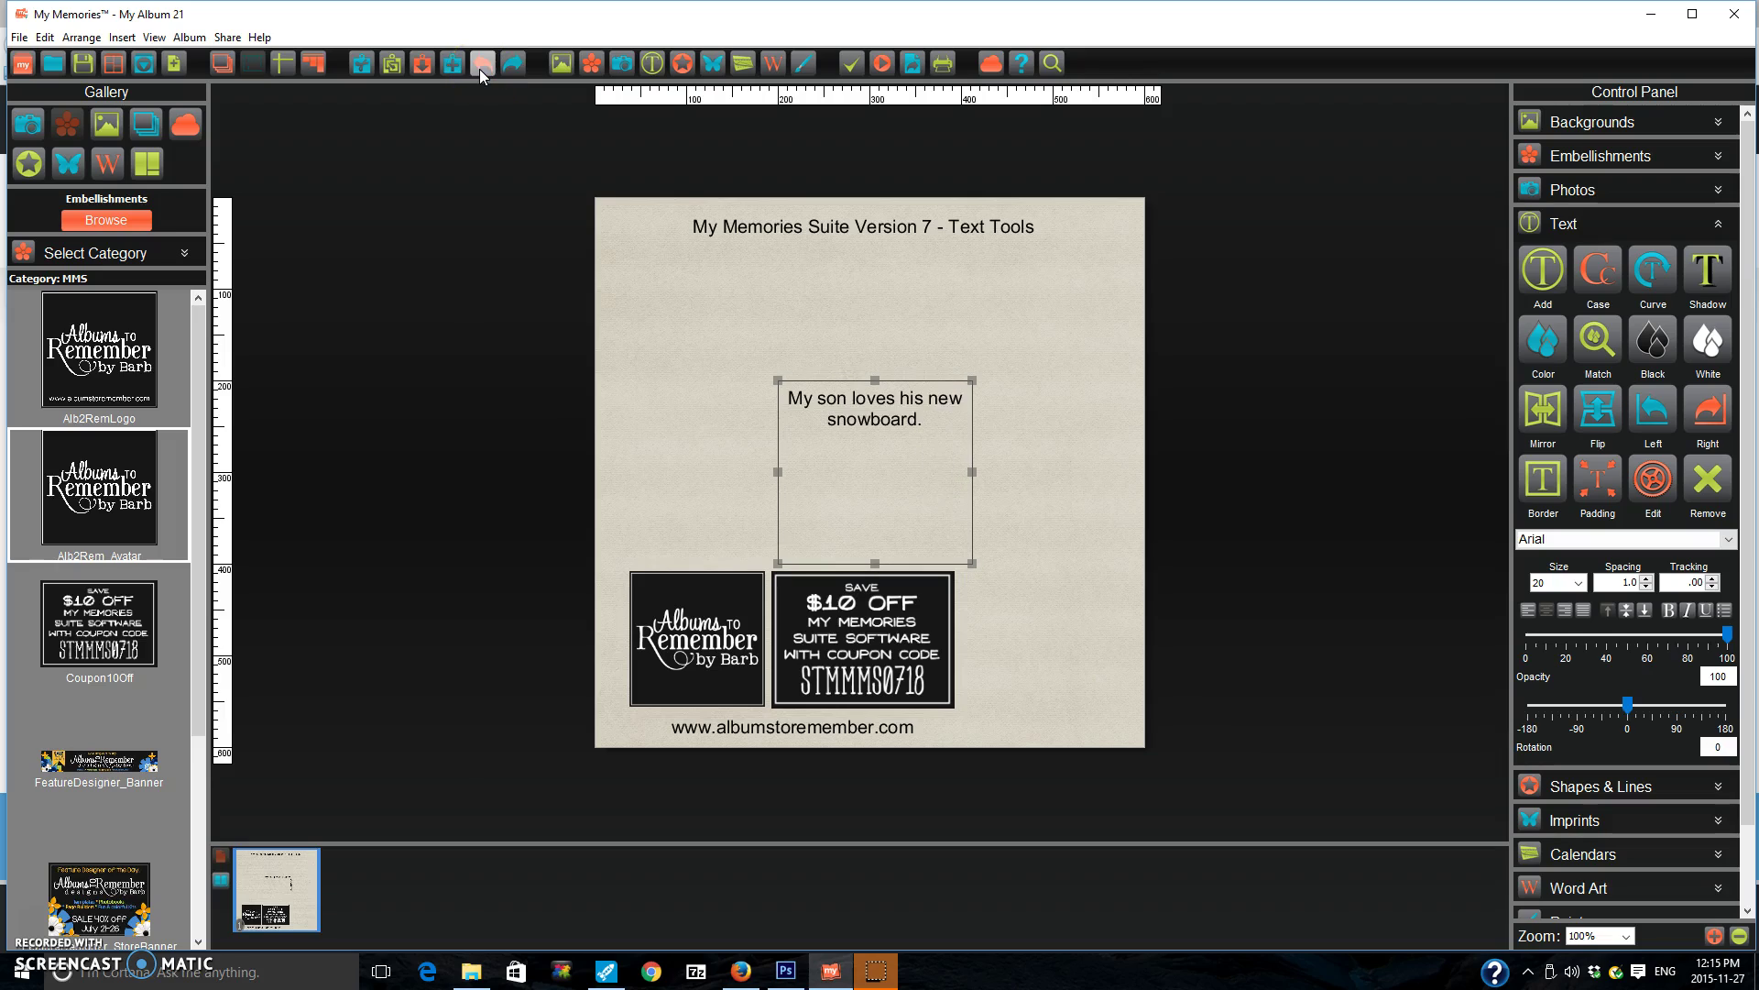
{"action": "left_click_drag", "start_coordinate": [880, 426], "coordinate": [963, 396]}
{"action": "left_click", "coordinate": [1560, 489]}
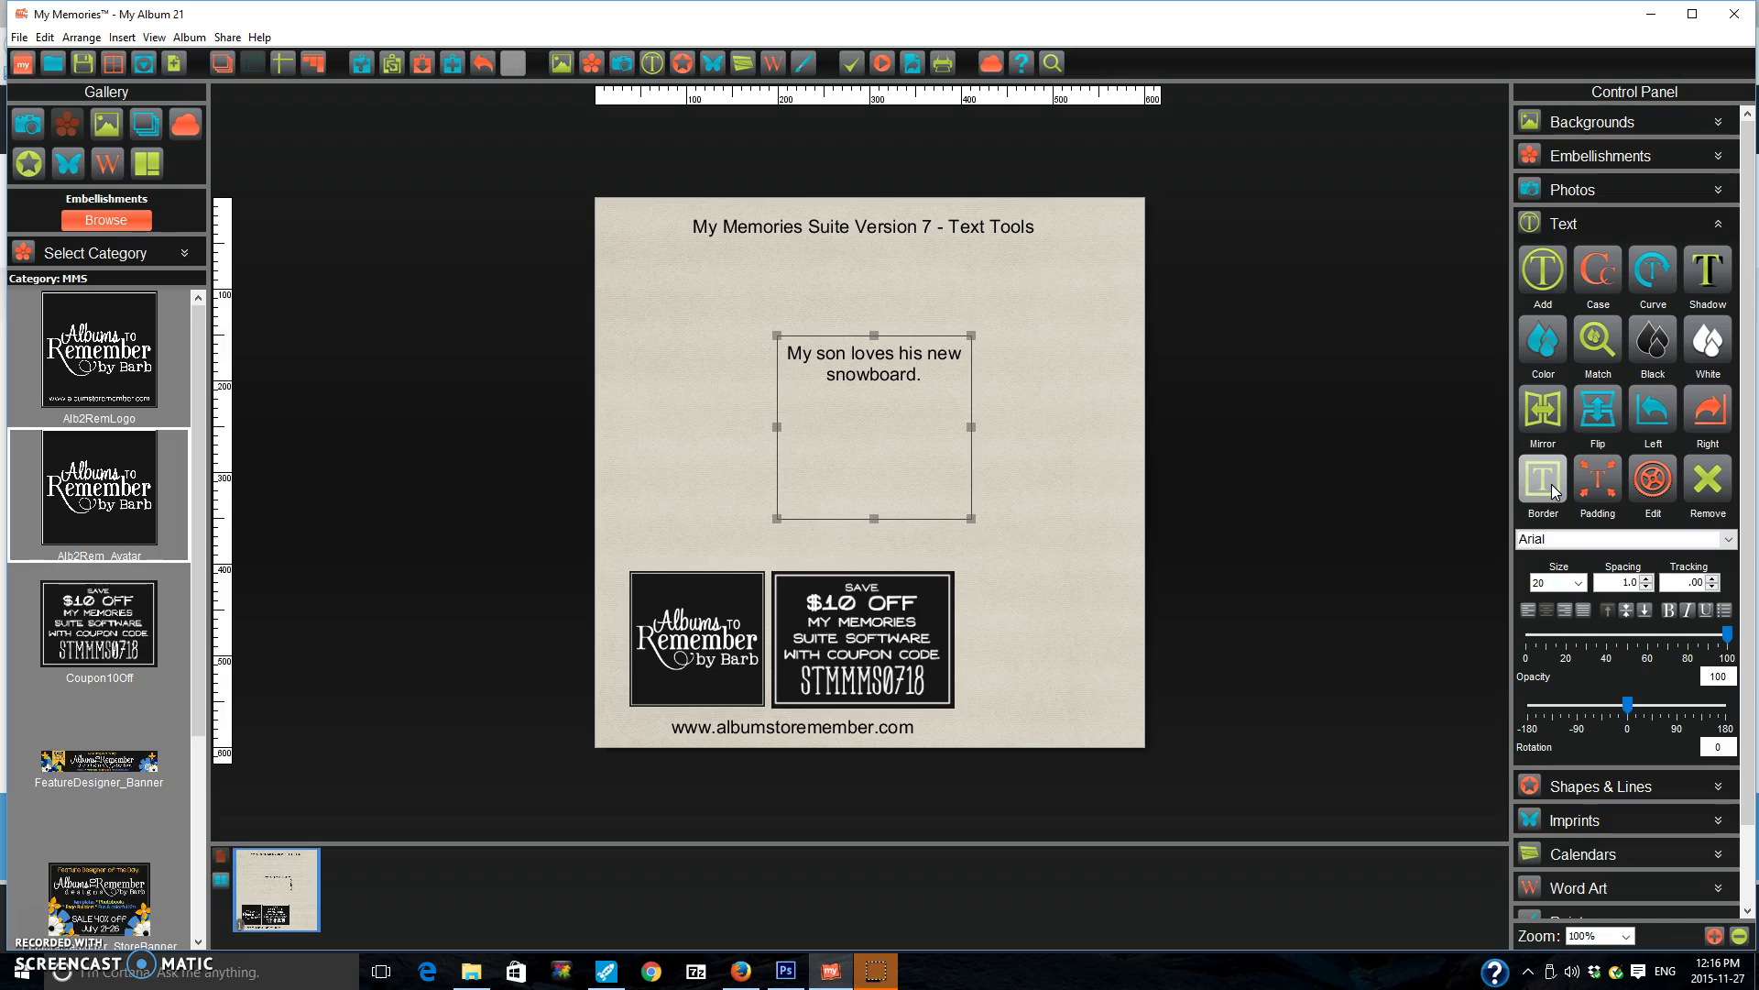
Drag the Border slider toward More to give the text box a thick border
{"action": "left_click", "coordinate": [1552, 484]}
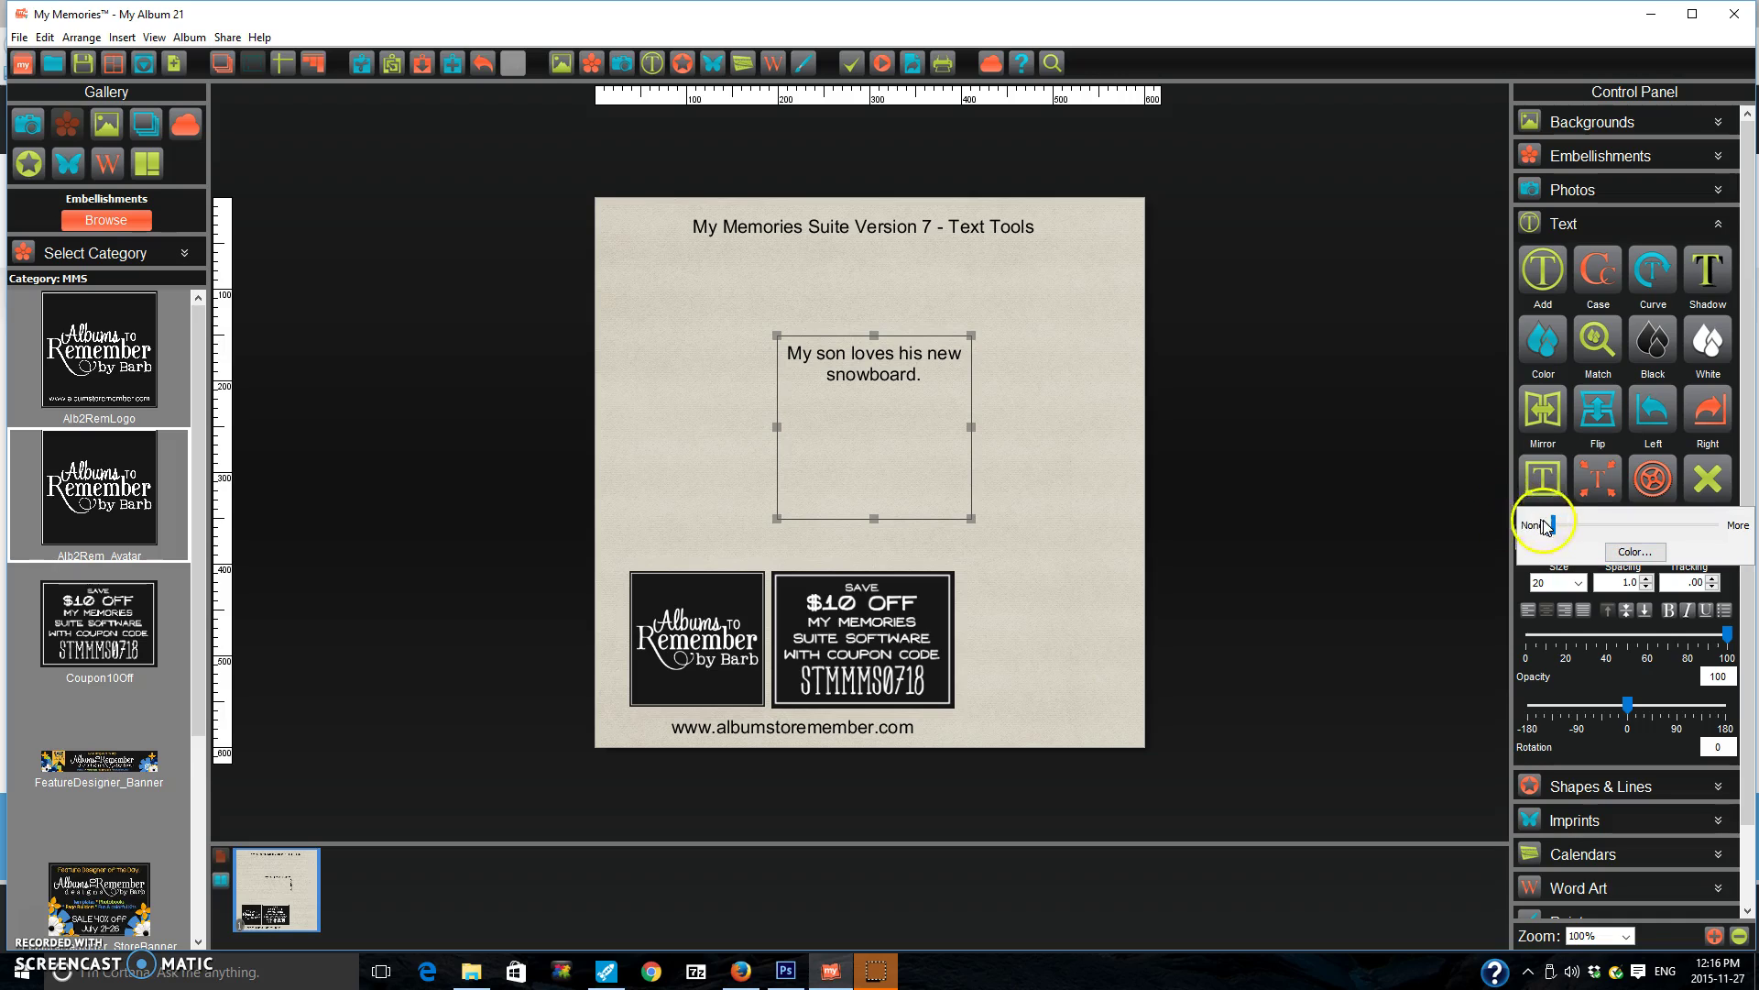
{"action": "left_click", "coordinate": [1549, 527]}
{"action": "left_click_drag", "start_coordinate": [1553, 530], "coordinate": [1619, 527]}
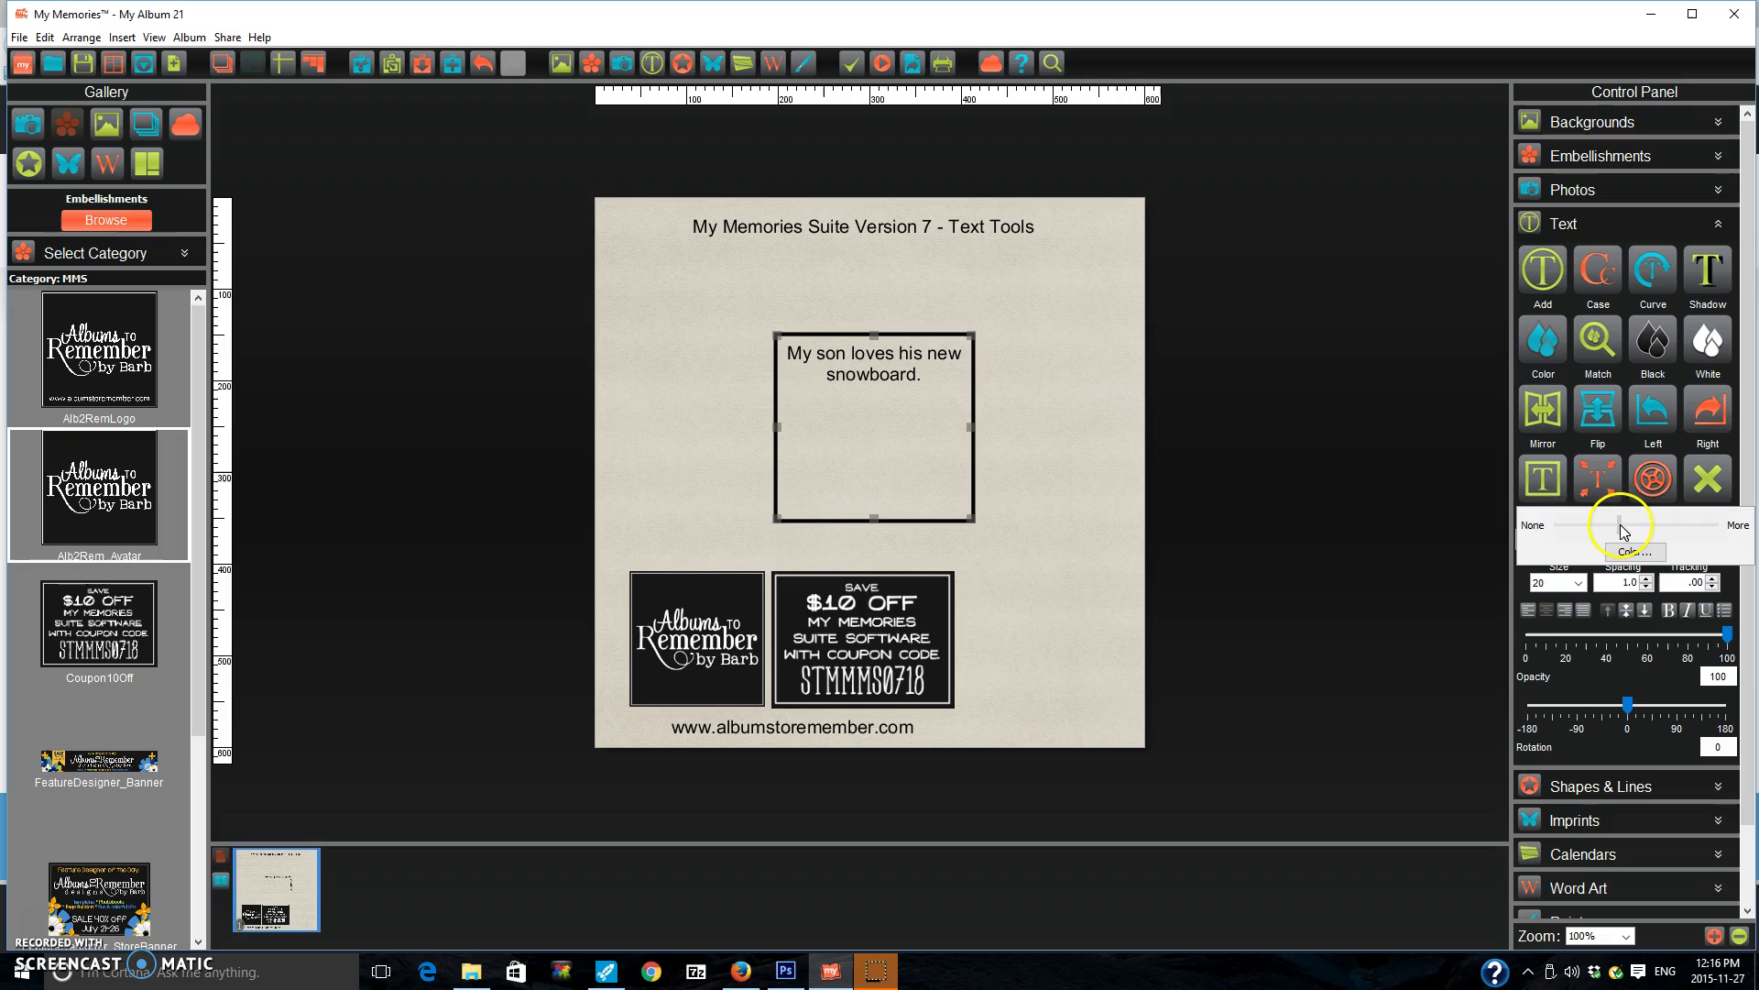
{"action": "left_click_drag", "start_coordinate": [1620, 525], "coordinate": [1636, 524]}
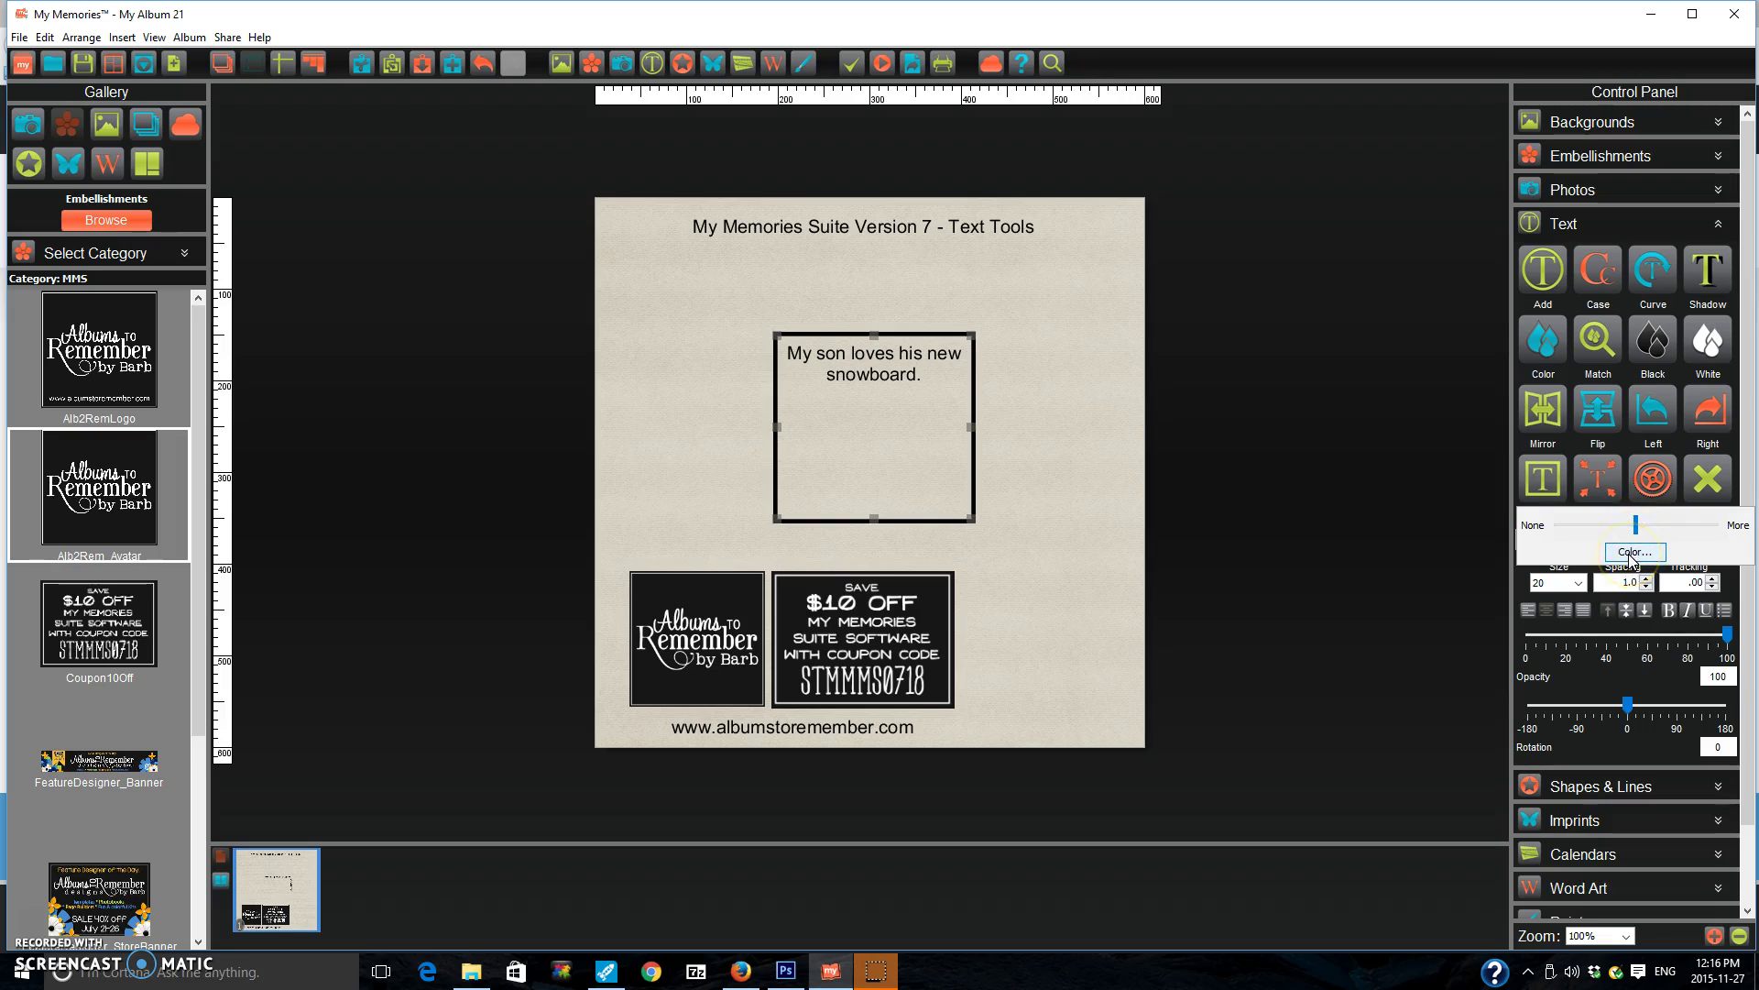
Colour the border dark teal after trying cyan and purple
{"action": "left_click", "coordinate": [1633, 552]}
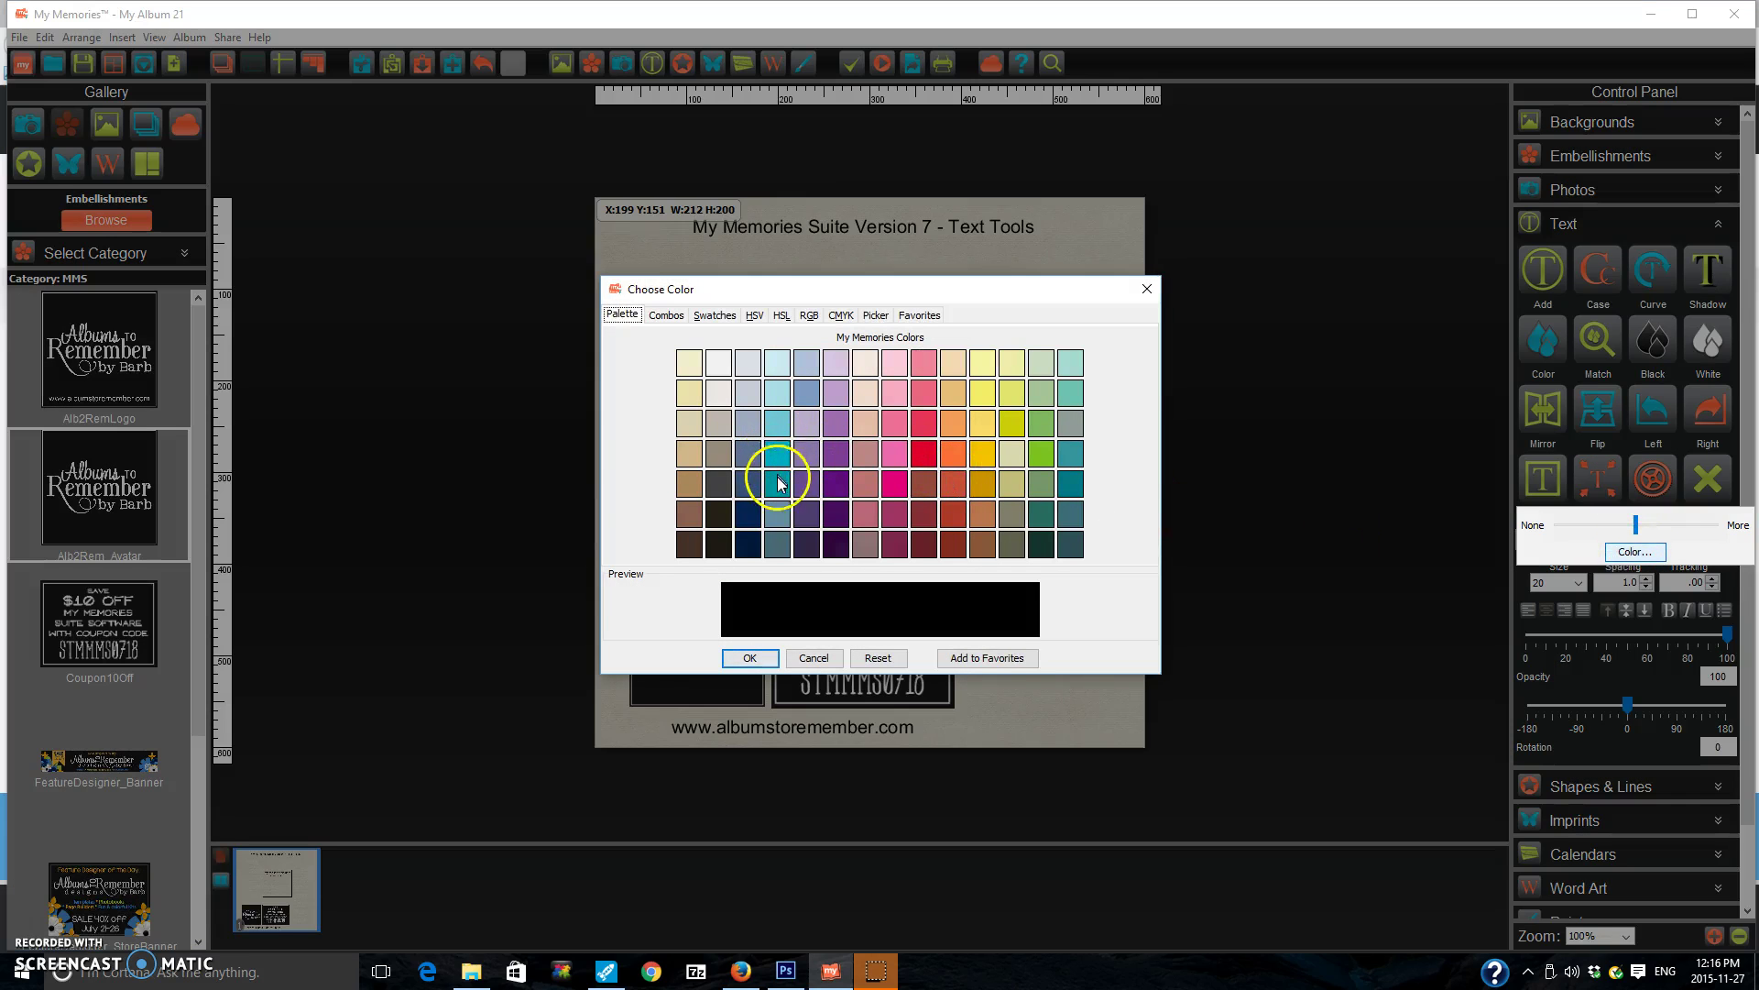
{"action": "left_click", "coordinate": [777, 458]}
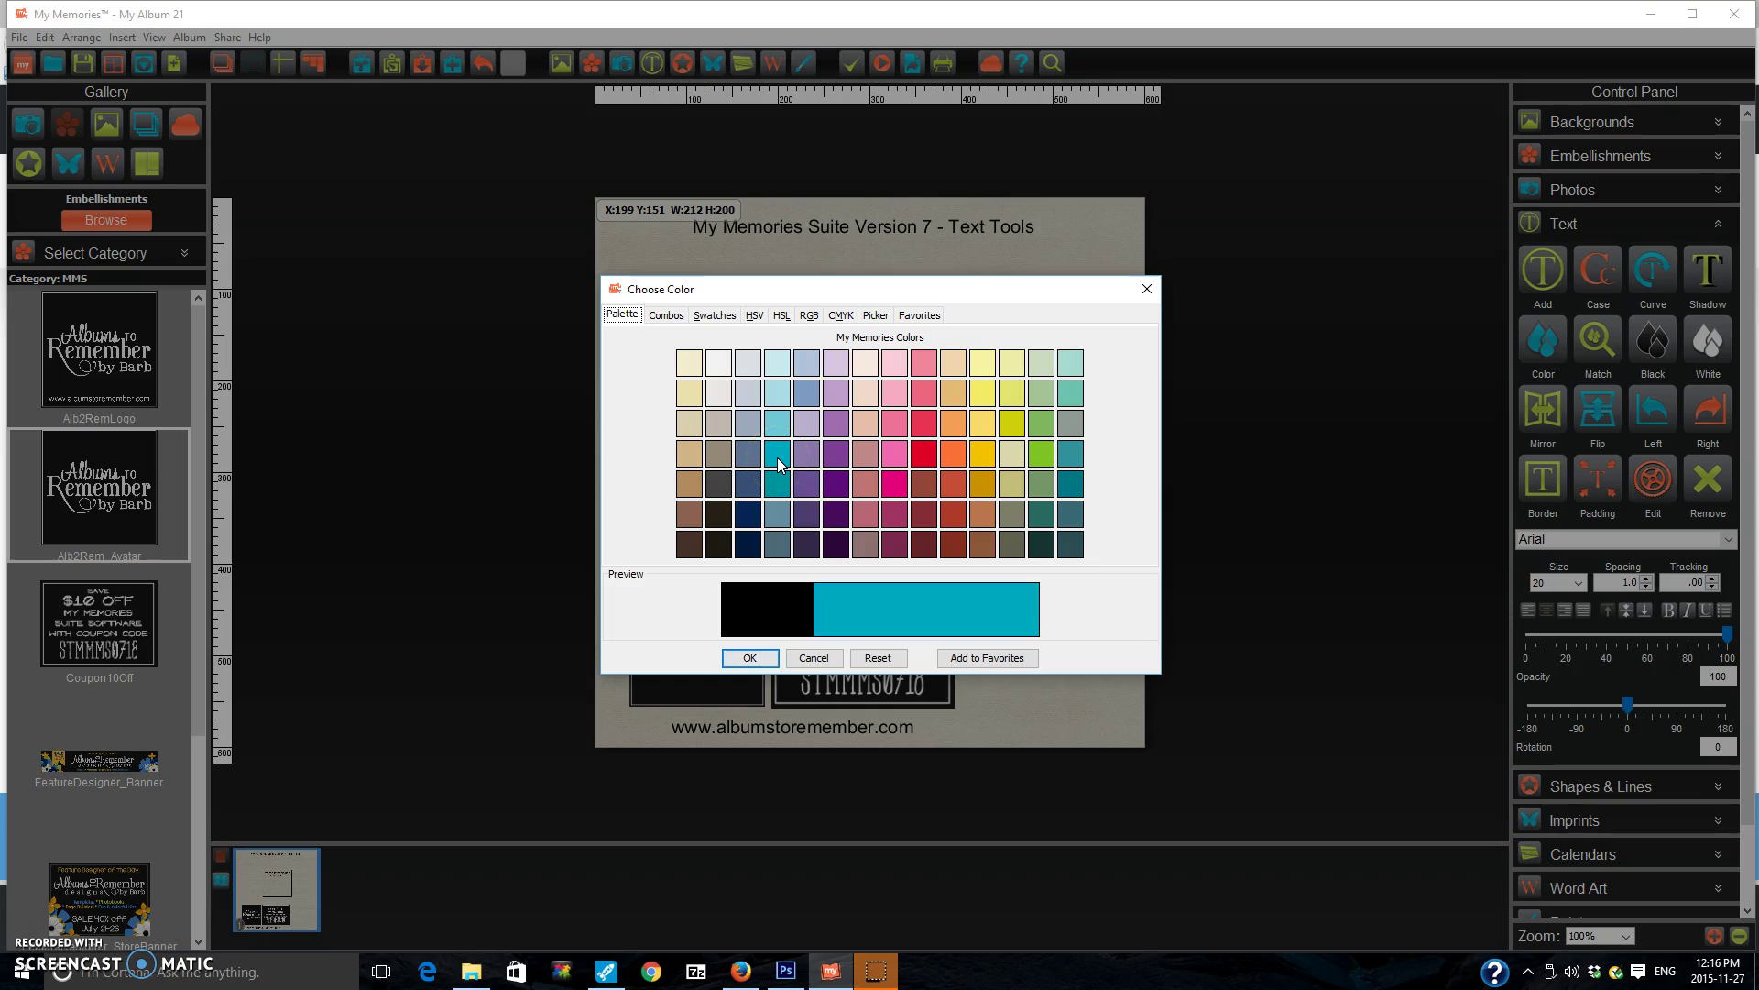
{"action": "left_click", "coordinate": [807, 456]}
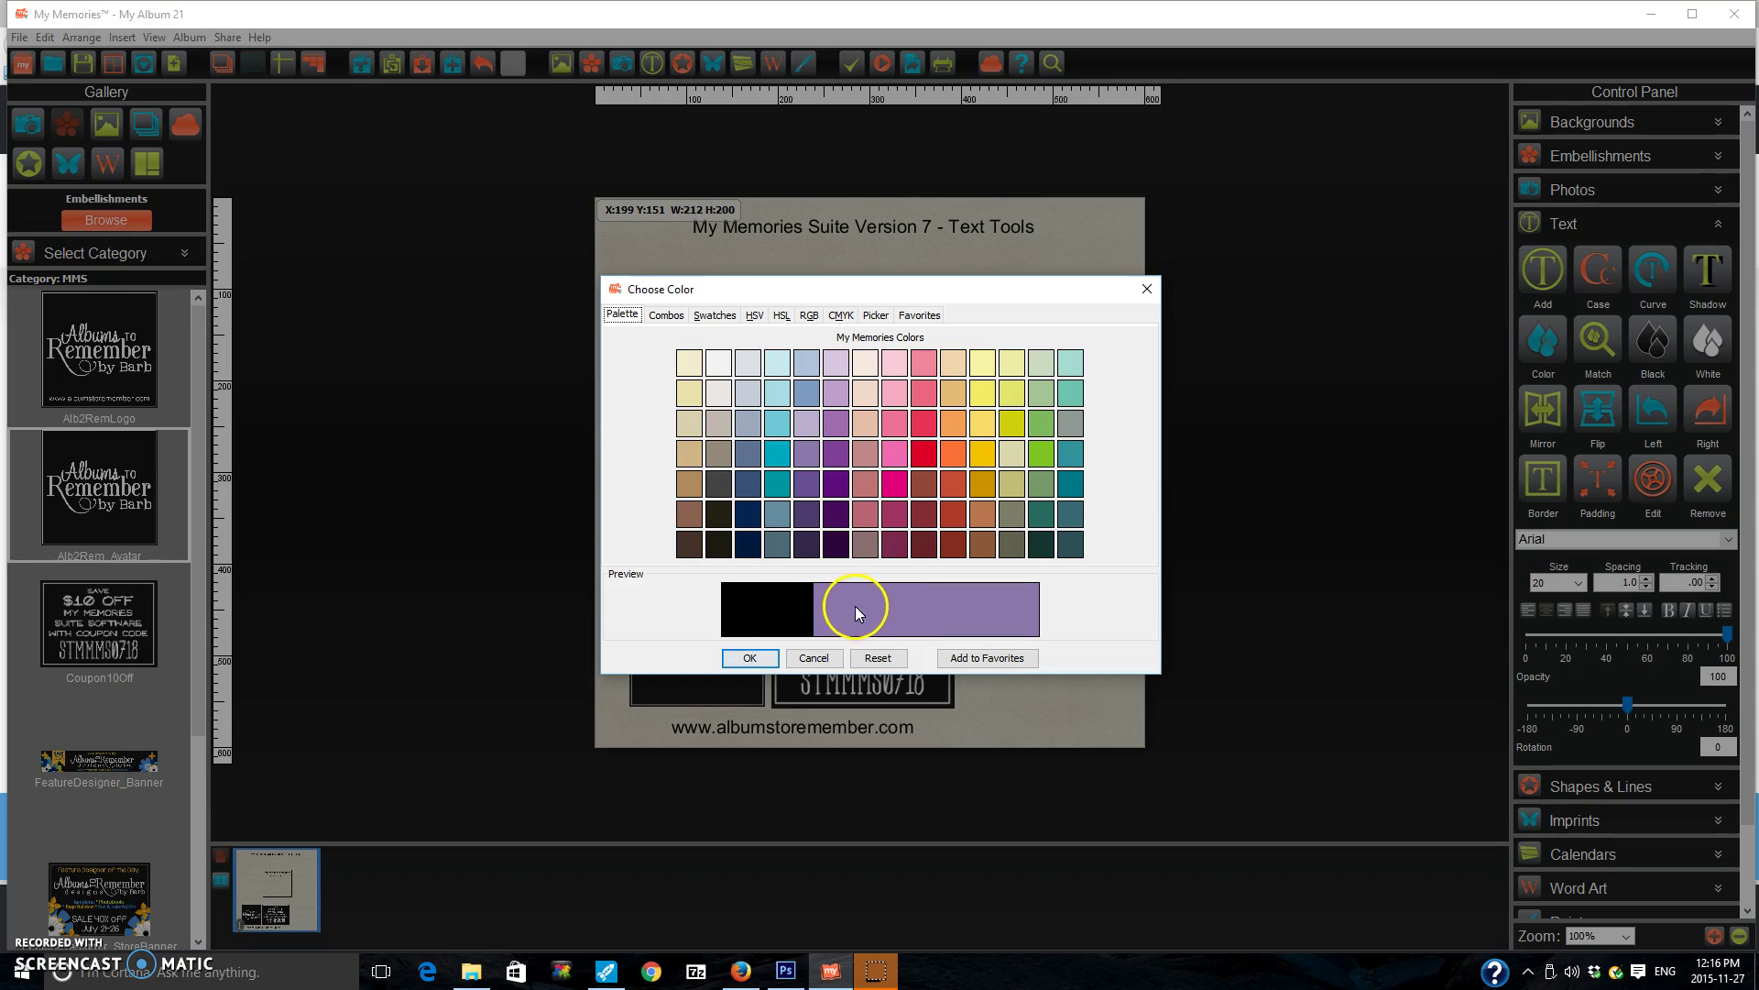
{"action": "left_click", "coordinate": [777, 484]}
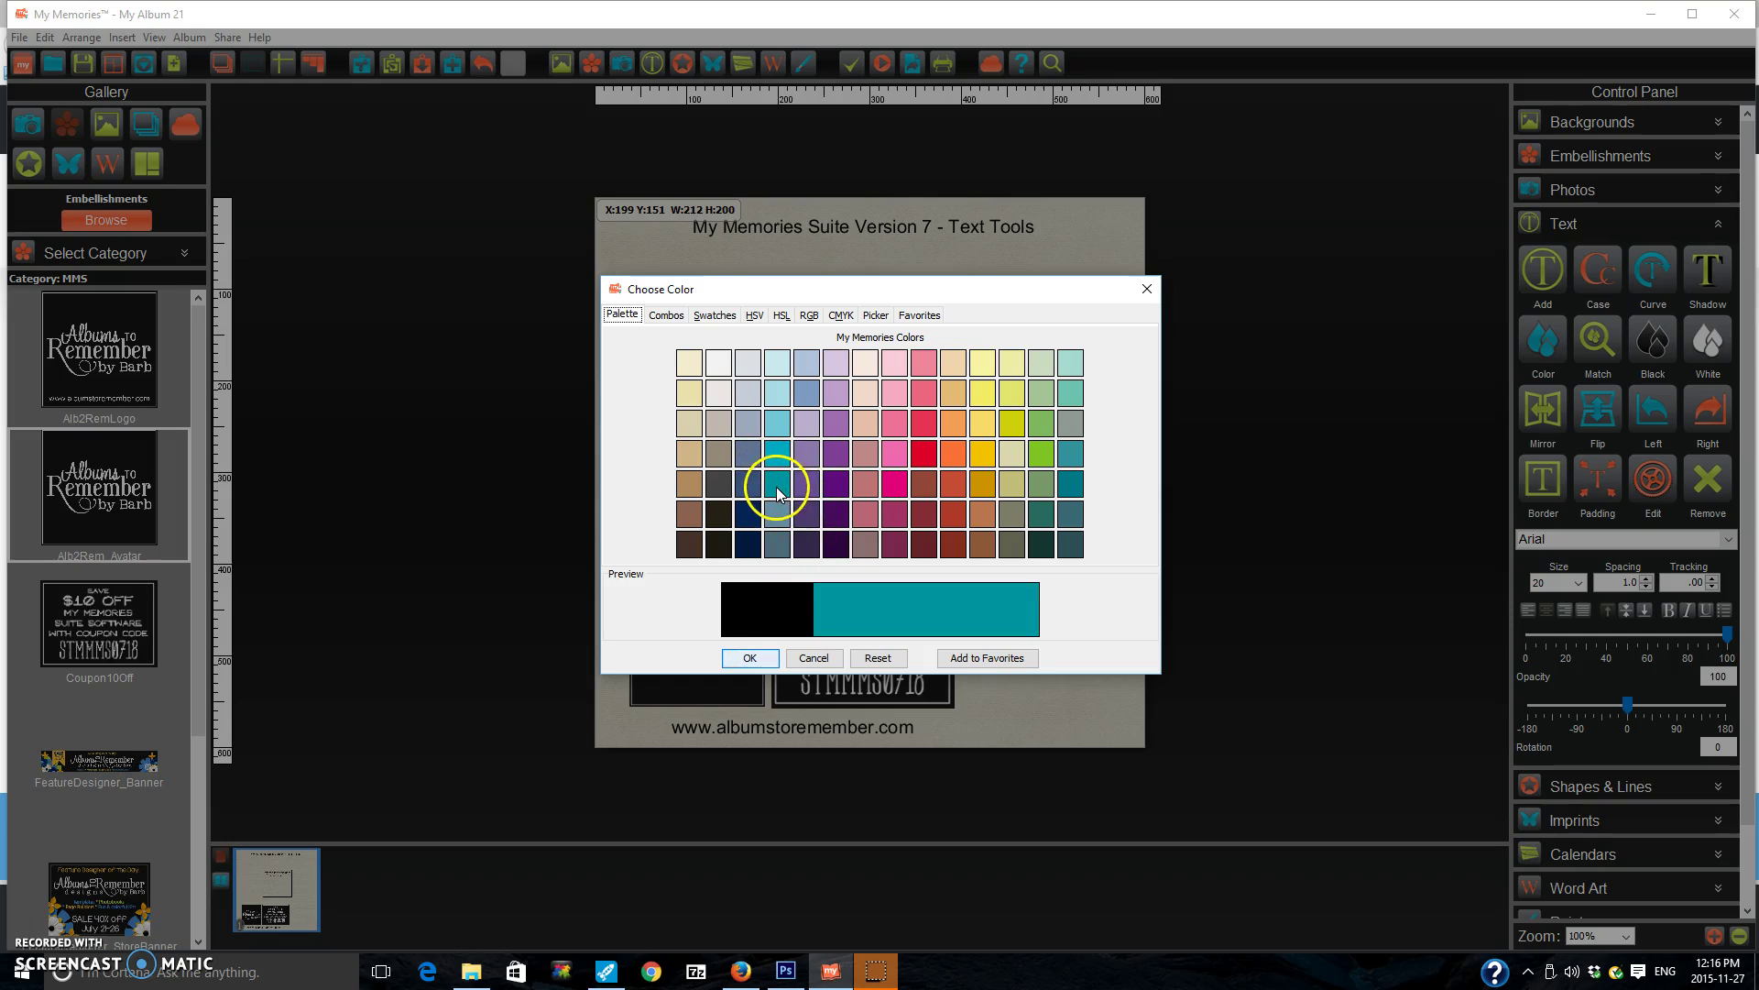
{"action": "left_click", "coordinate": [749, 658]}
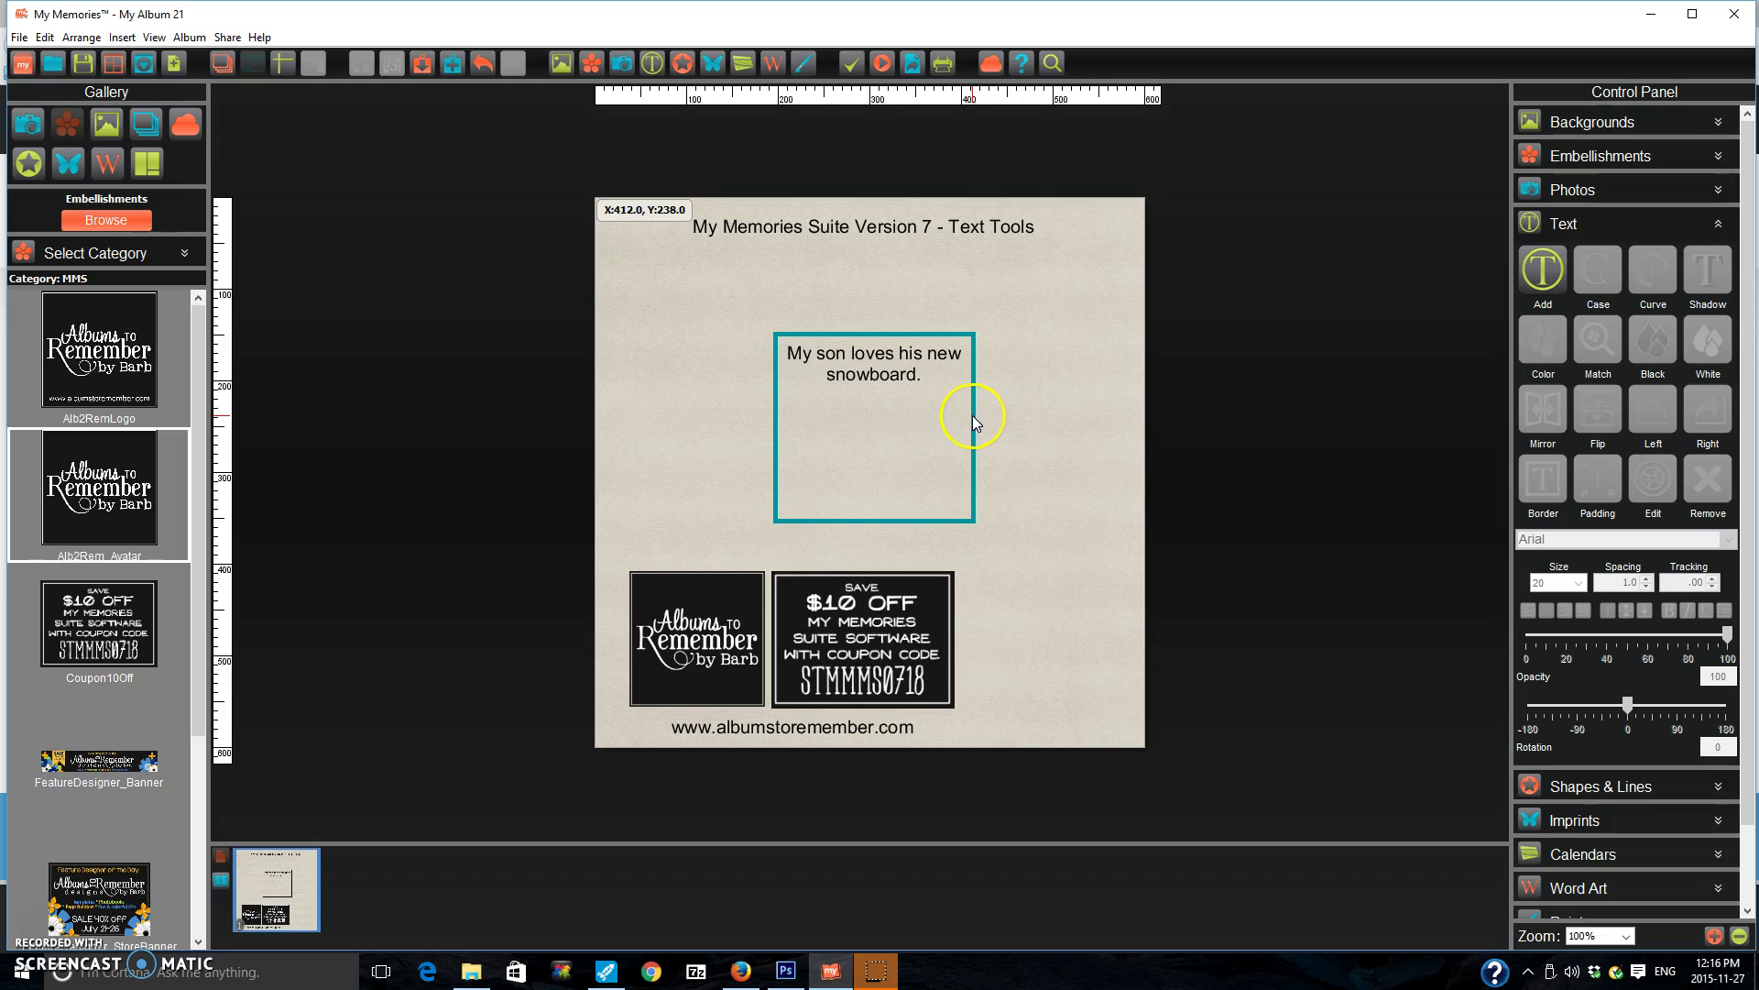
Undo the teal colour and border thickness until the box has no border, then reselect it
{"action": "left_click", "coordinate": [482, 64]}
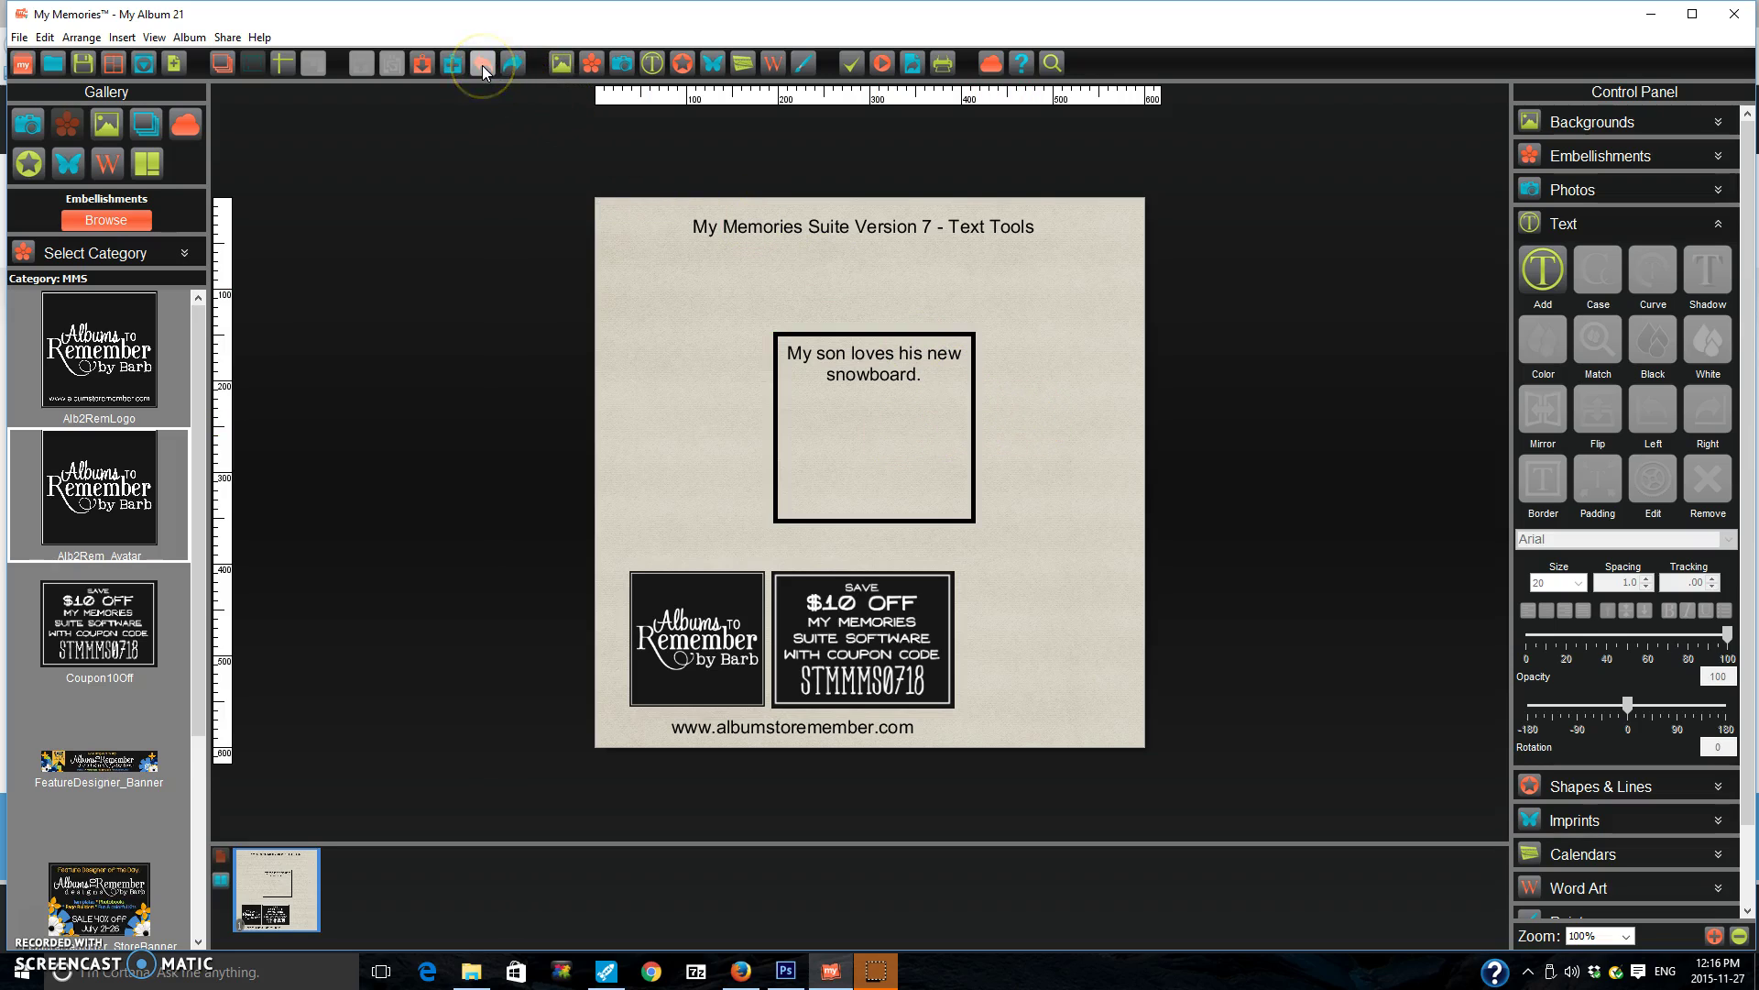
{"action": "left_click", "coordinate": [482, 64]}
{"action": "left_click", "coordinate": [482, 64]}
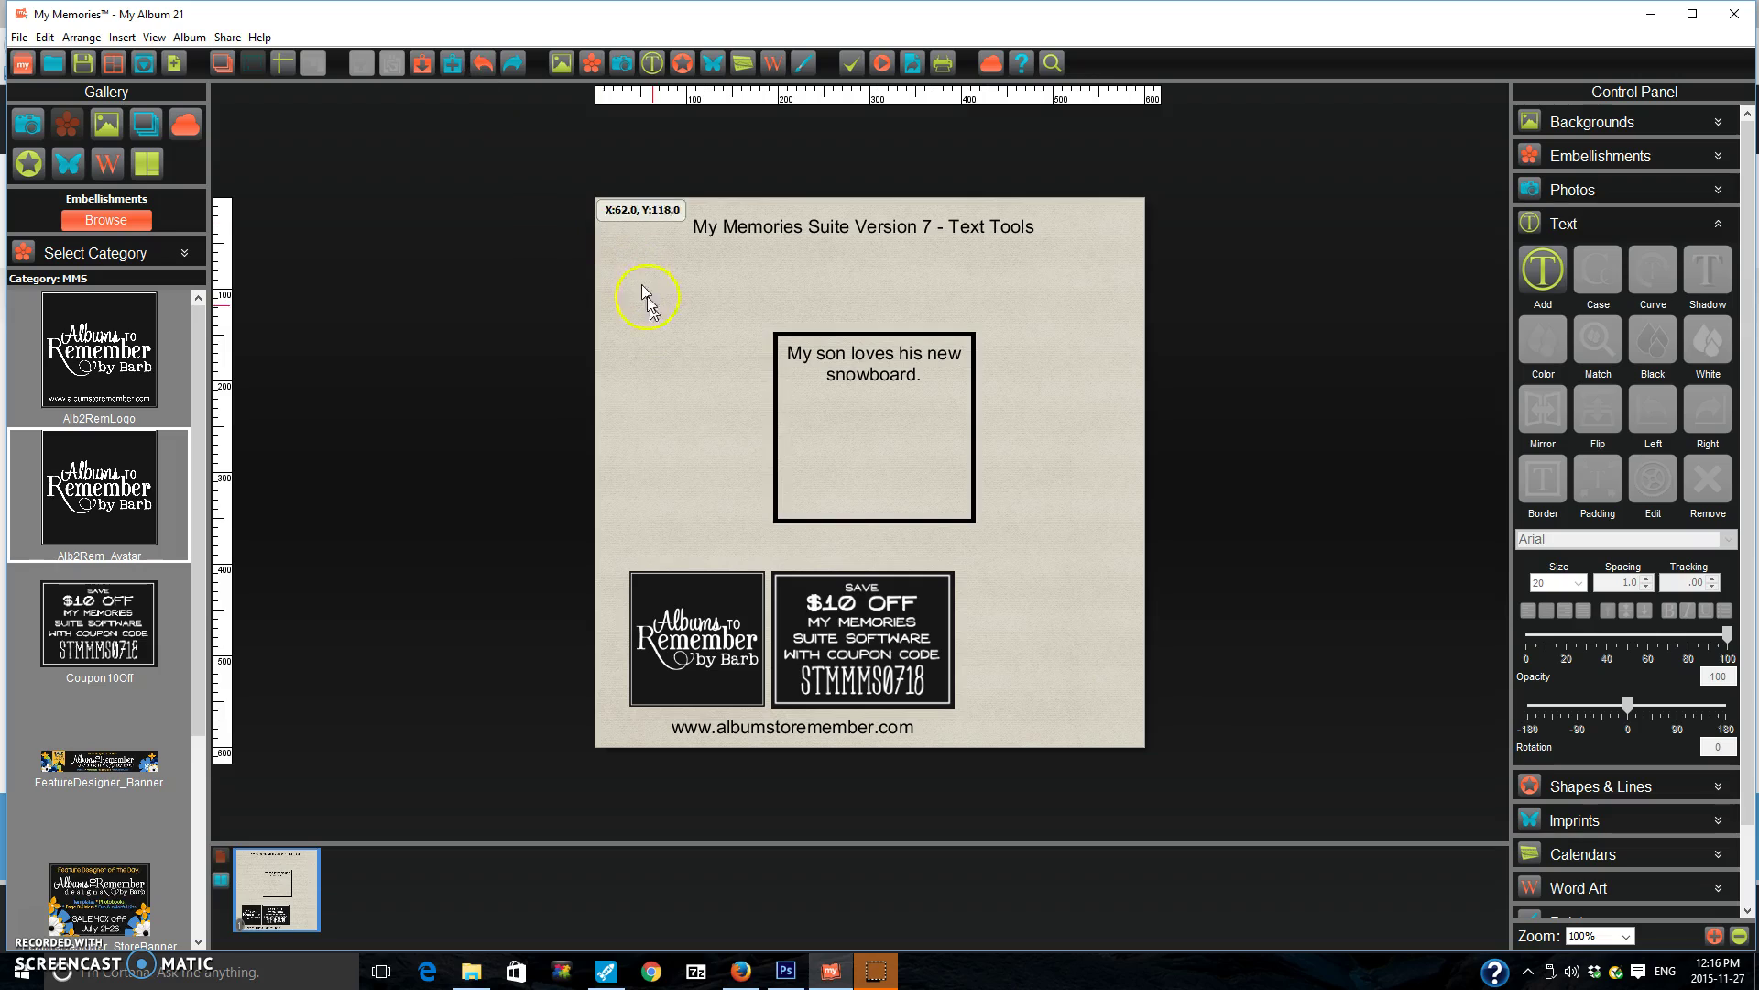
{"action": "left_click", "coordinate": [901, 366]}
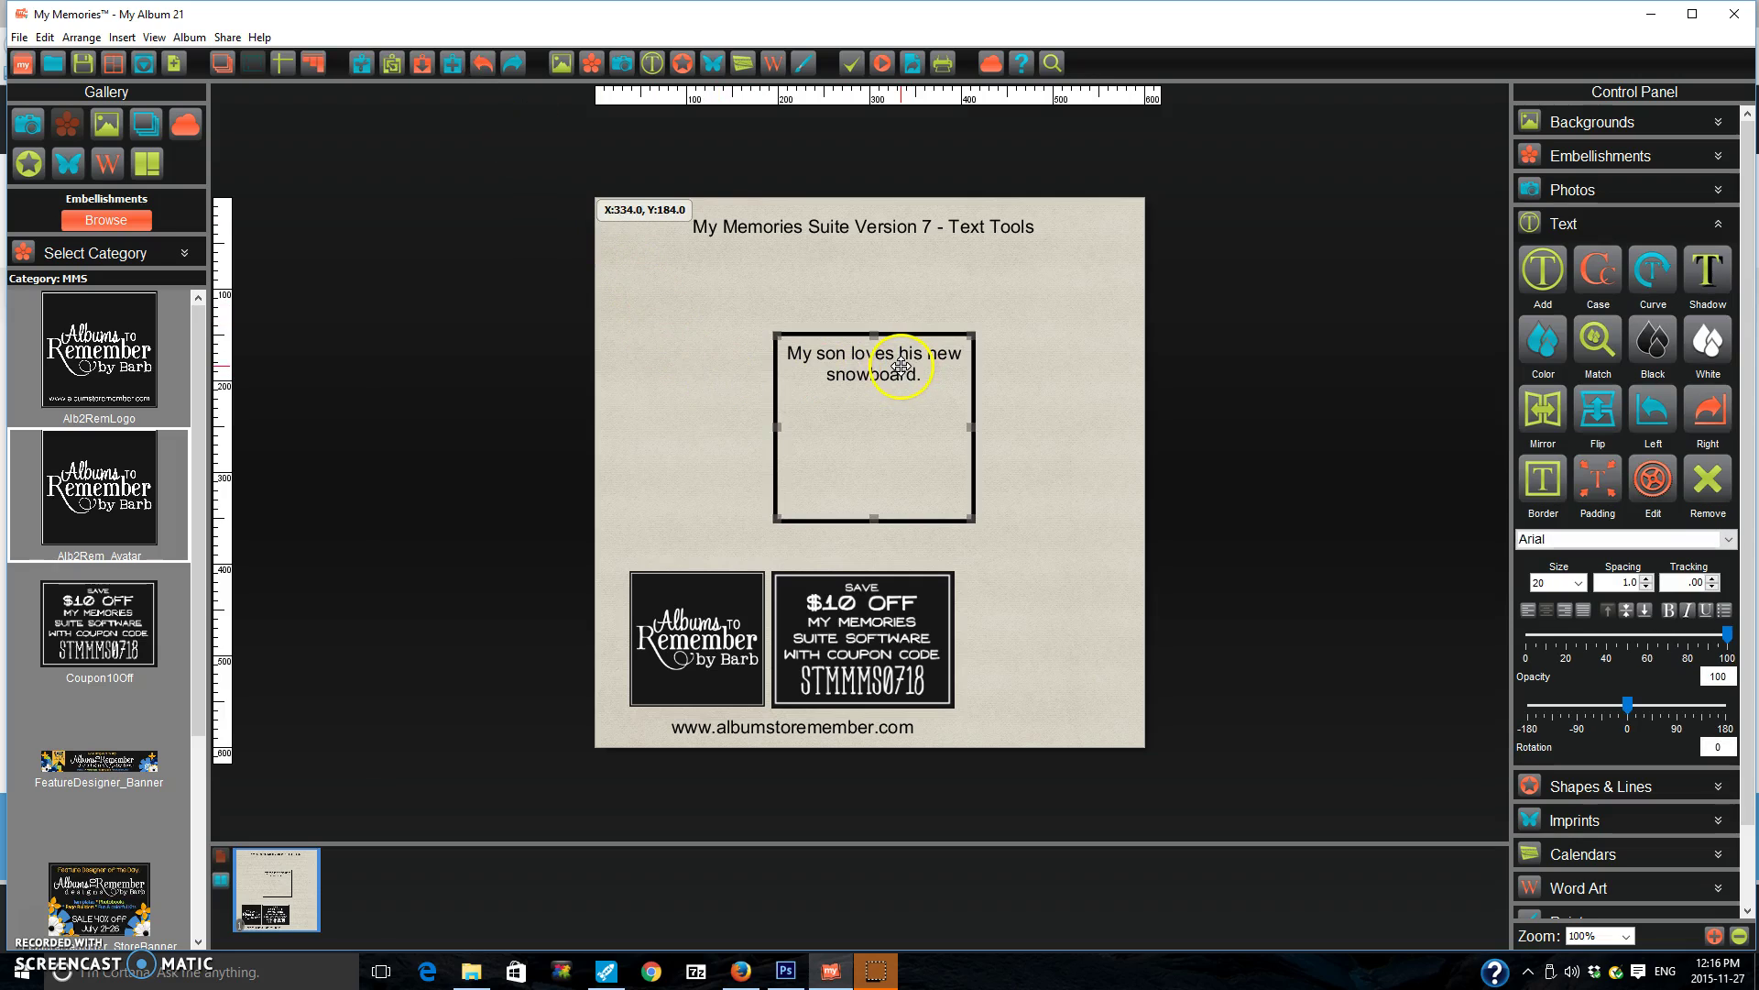
{"action": "left_click", "coordinate": [1612, 488]}
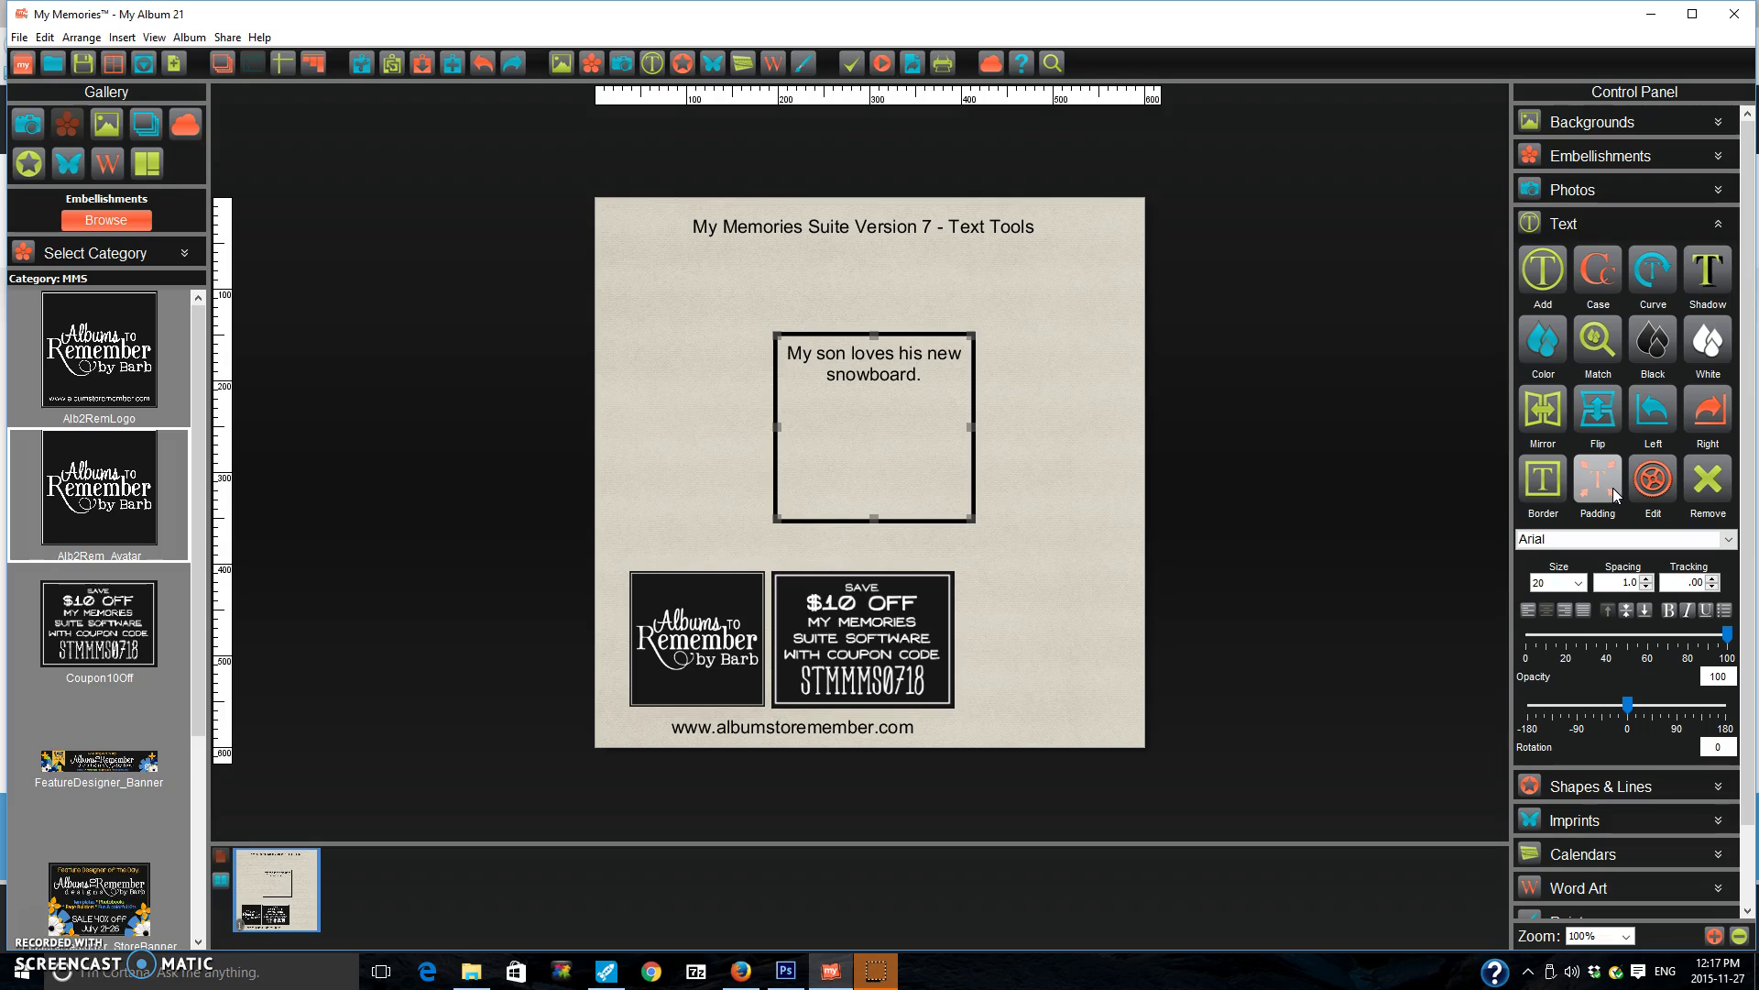
{"action": "left_click", "coordinate": [483, 66]}
{"action": "left_click", "coordinate": [483, 66]}
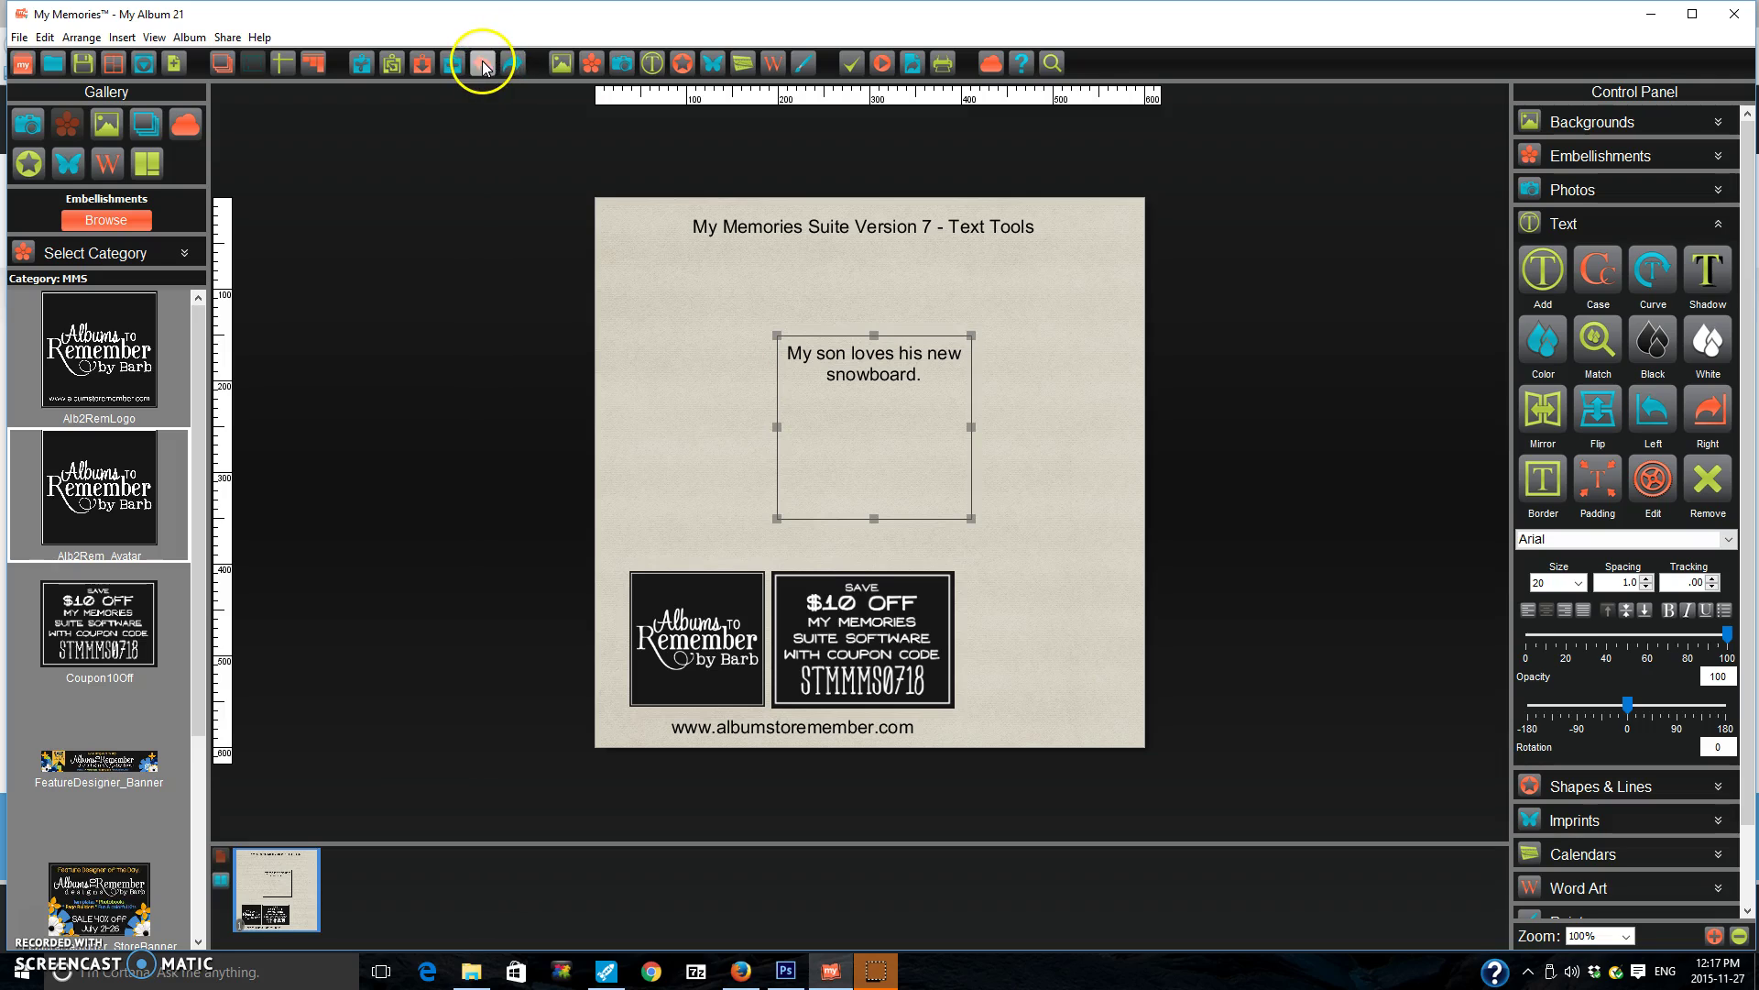
{"action": "left_click", "coordinate": [675, 361]}
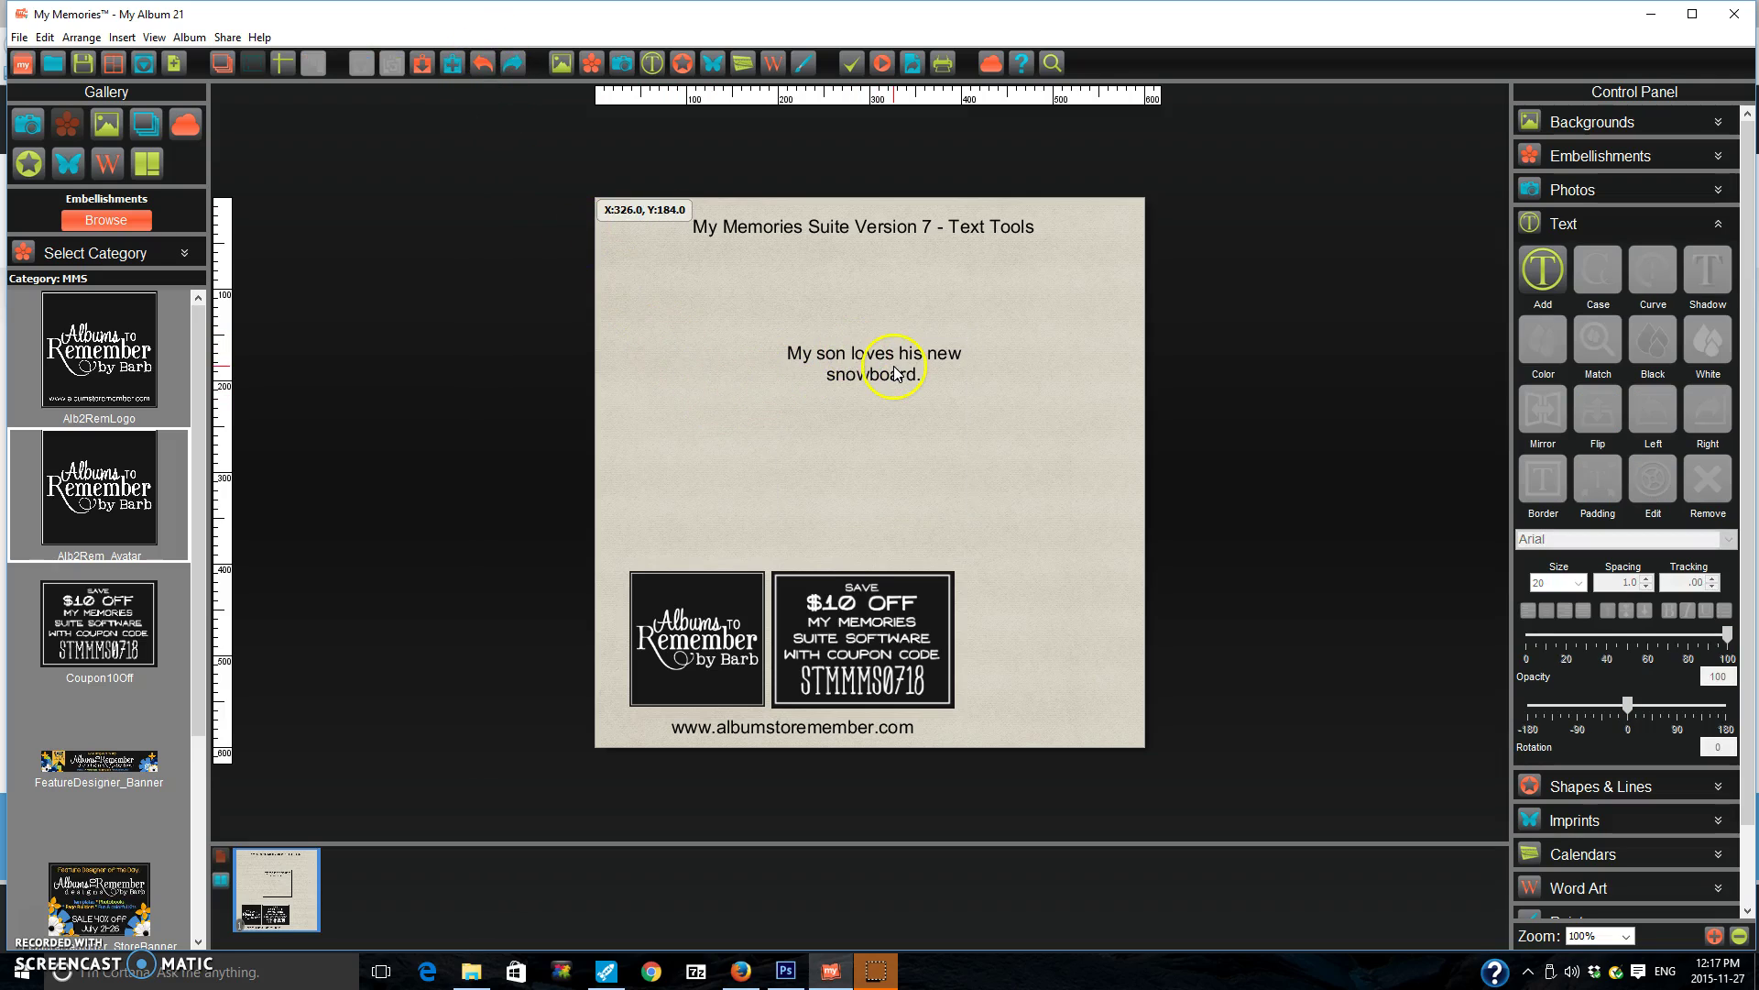
{"action": "left_click", "coordinate": [894, 355]}
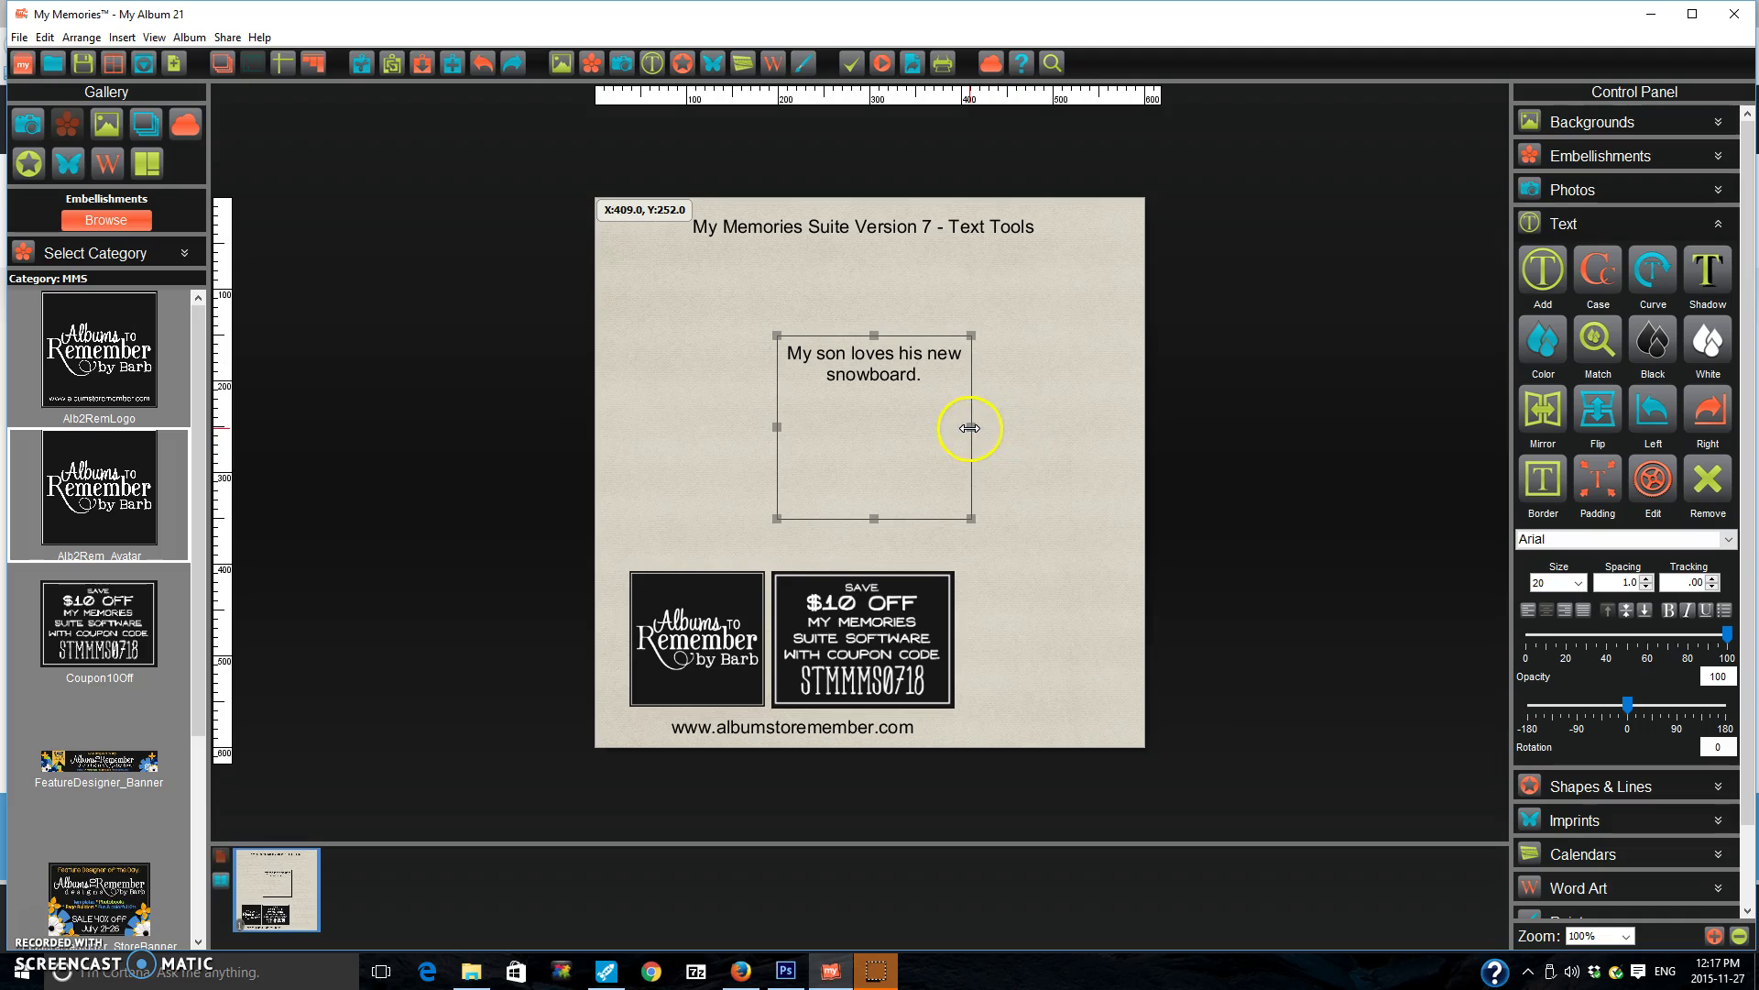
Raise the Padding slider, then ease it back near Less so the caption wraps as 'My son loves his / new snowboard.'
{"action": "left_click", "coordinate": [1604, 486]}
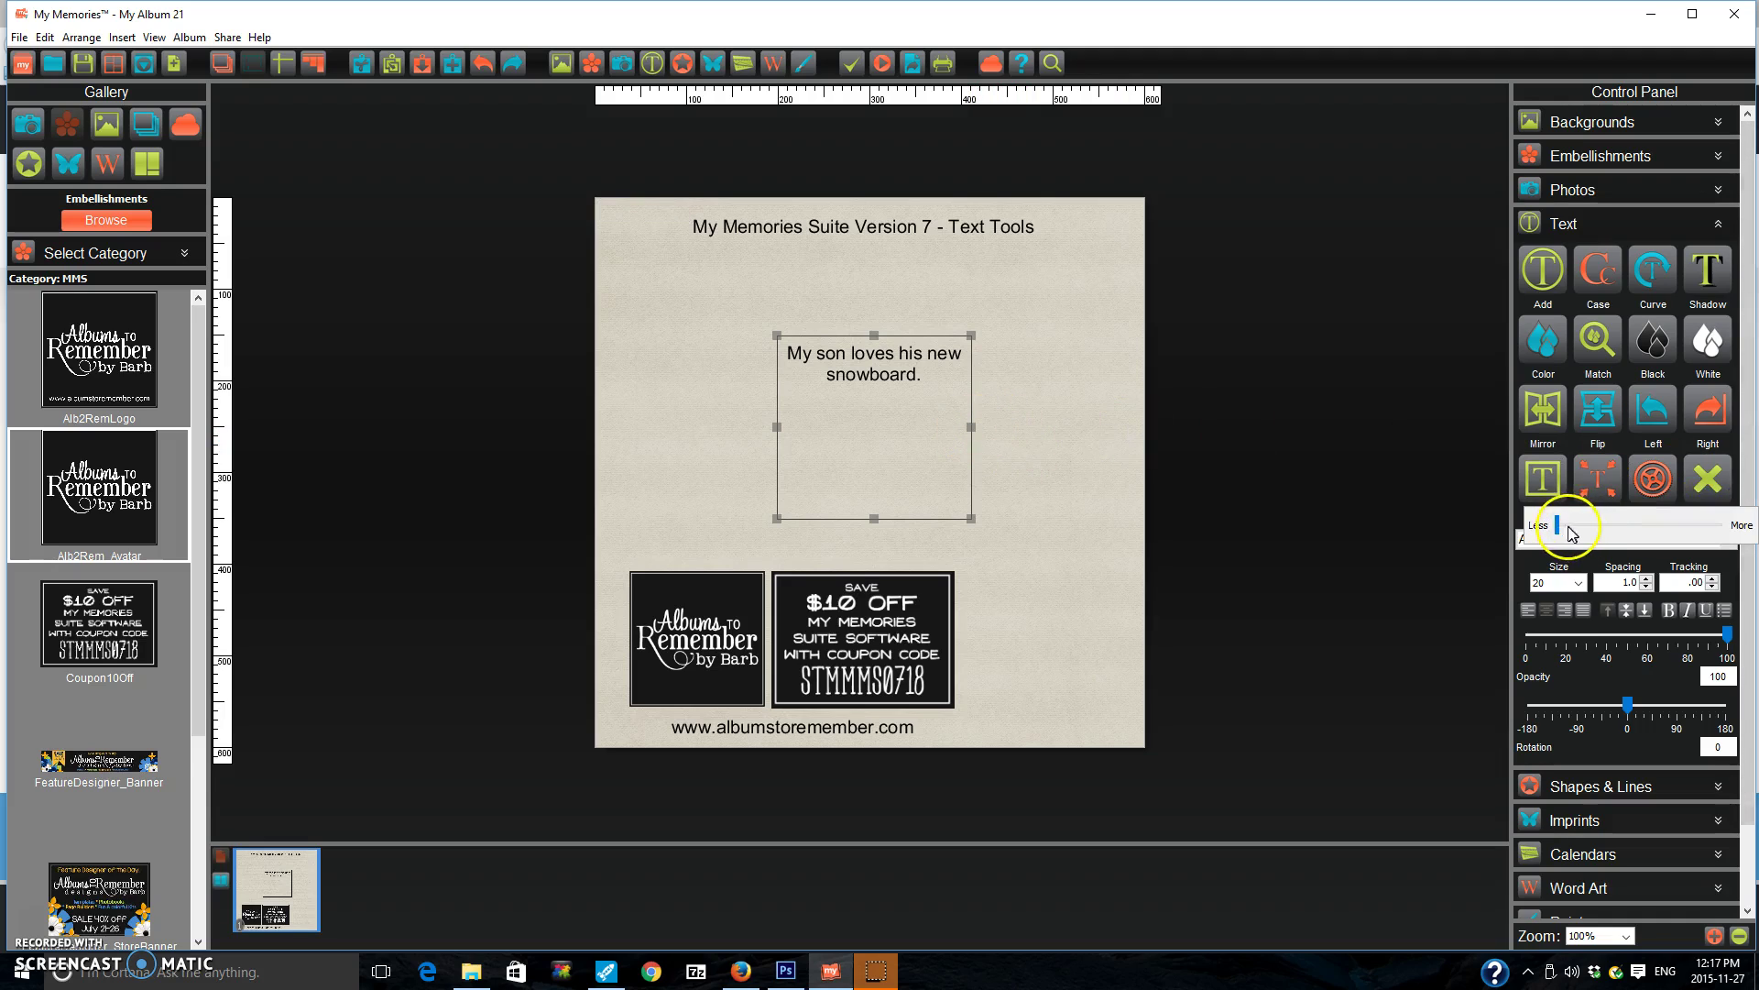
{"action": "left_click_drag", "start_coordinate": [1558, 525], "coordinate": [1611, 531]}
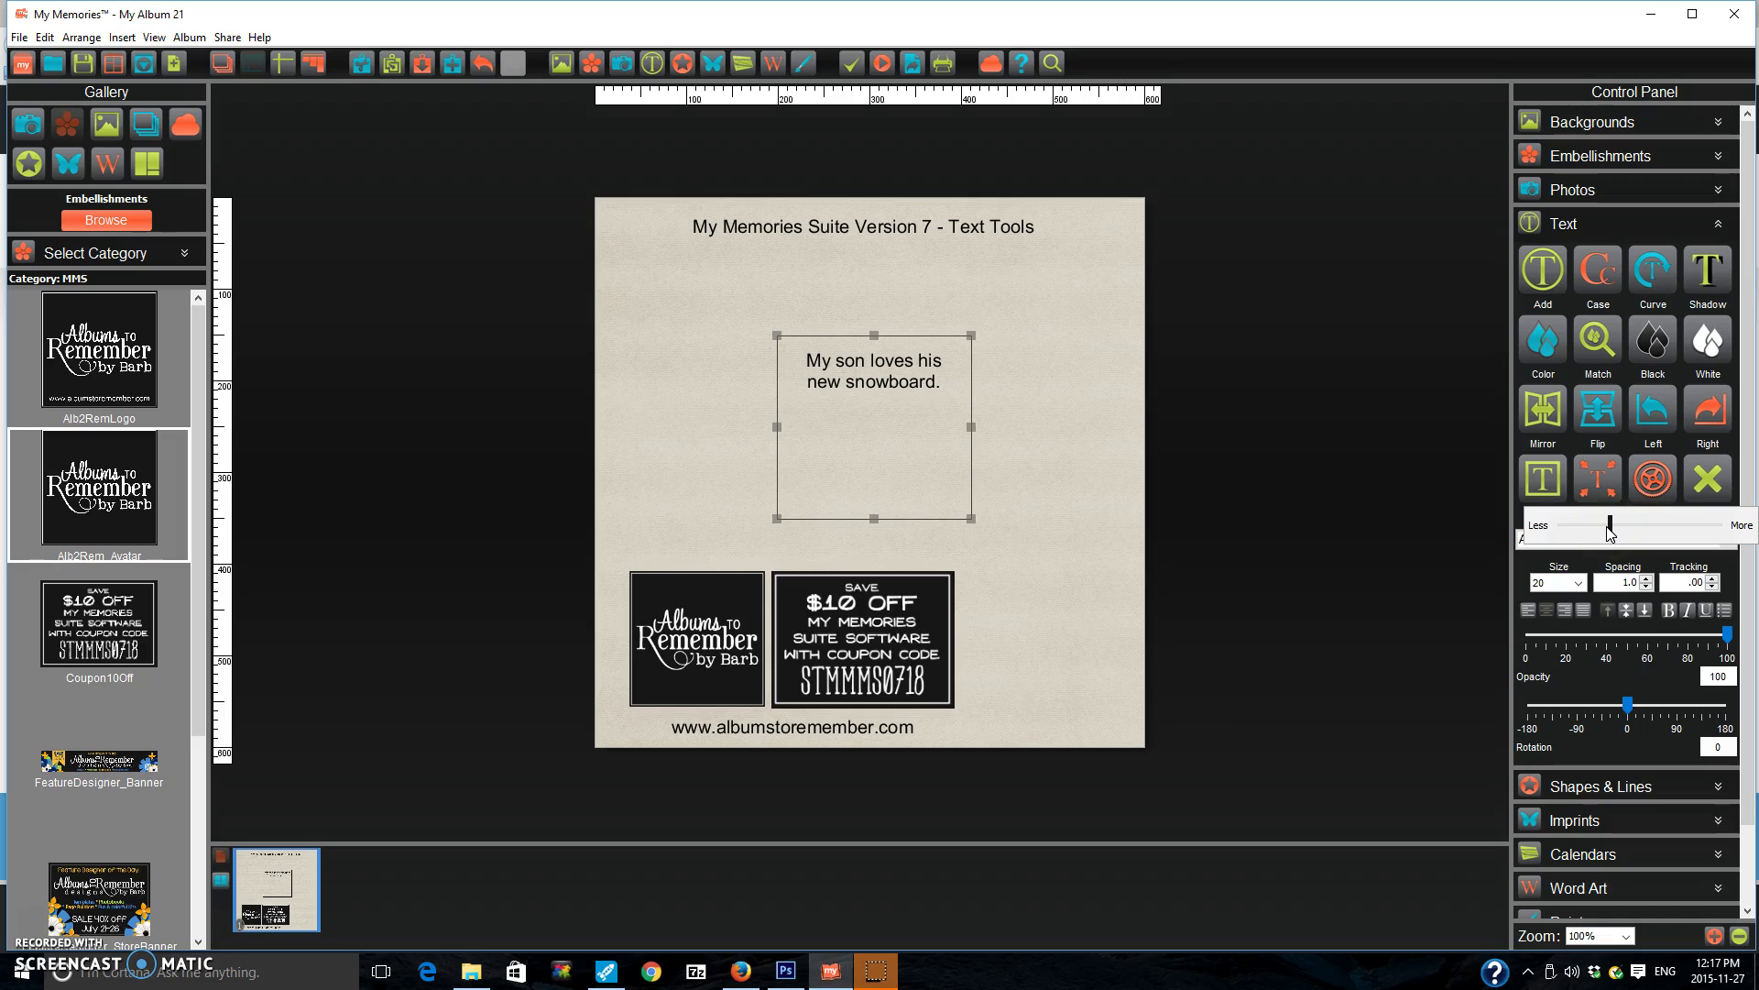
{"action": "left_click_drag", "start_coordinate": [1611, 526], "coordinate": [1591, 533]}
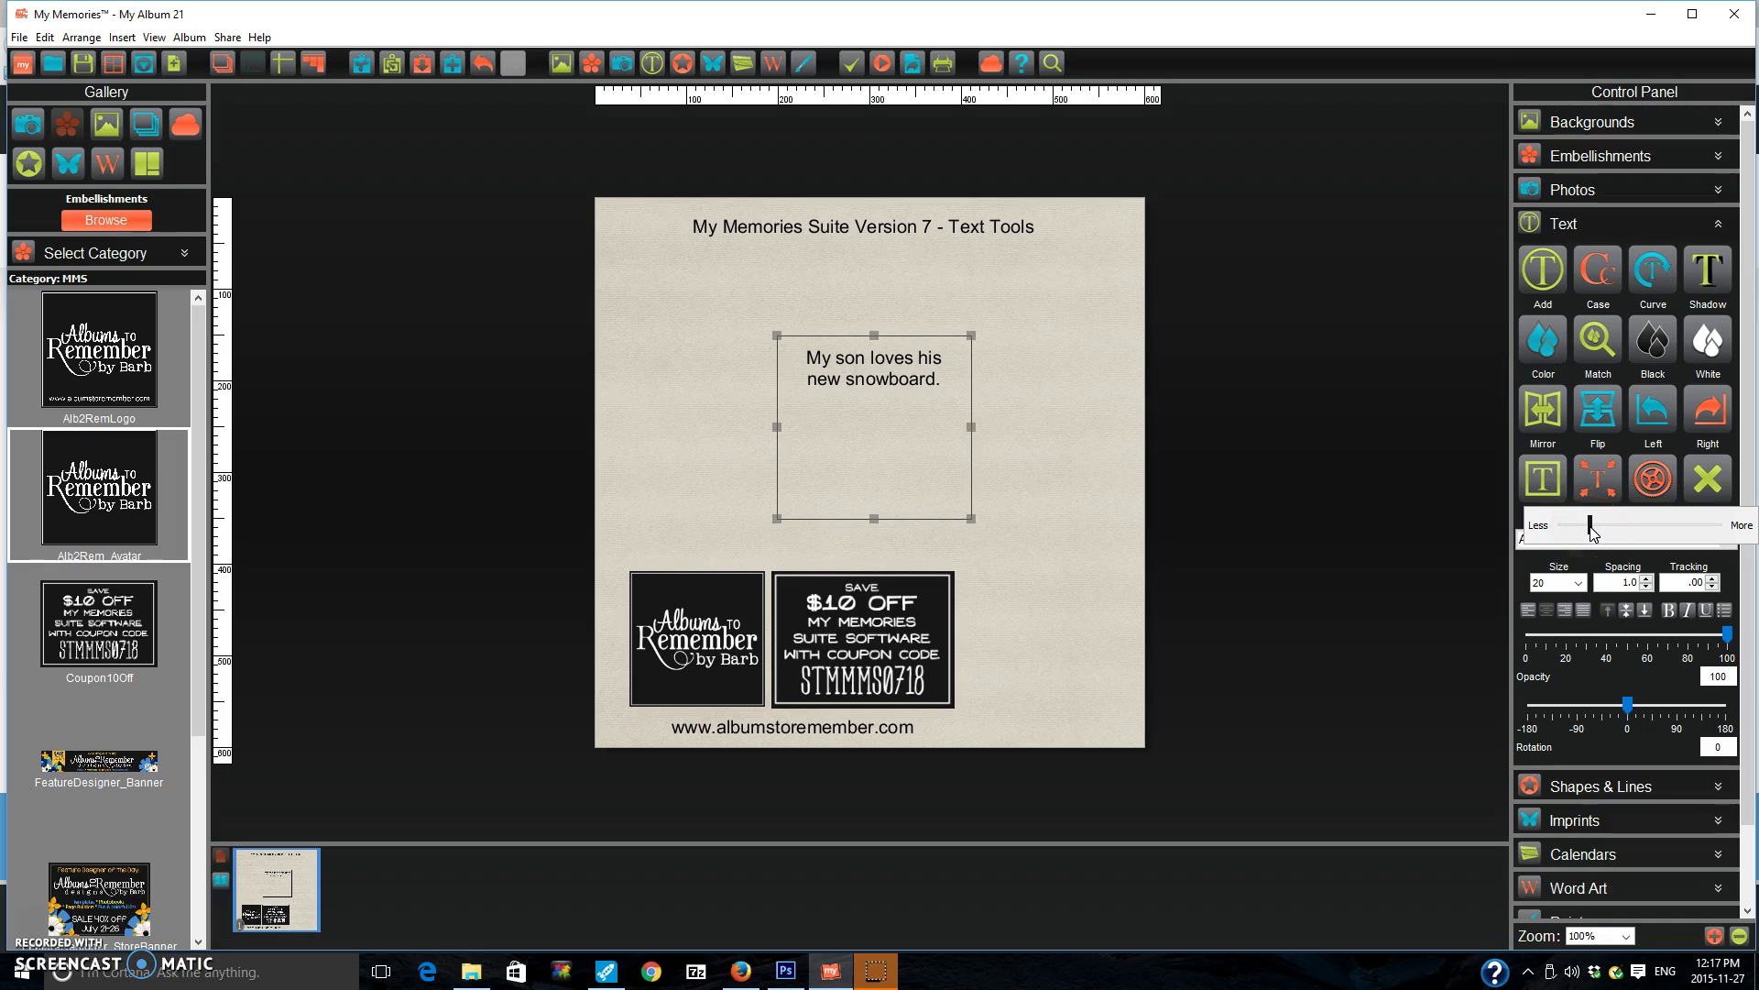
{"action": "mouse_move", "coordinate": [1592, 530]}
{"action": "left_mouse_down"}
{"action": "mouse_move", "coordinate": [1615, 524]}
{"action": "mouse_move", "coordinate": [1597, 525]}
{"action": "left_mouse_up"}
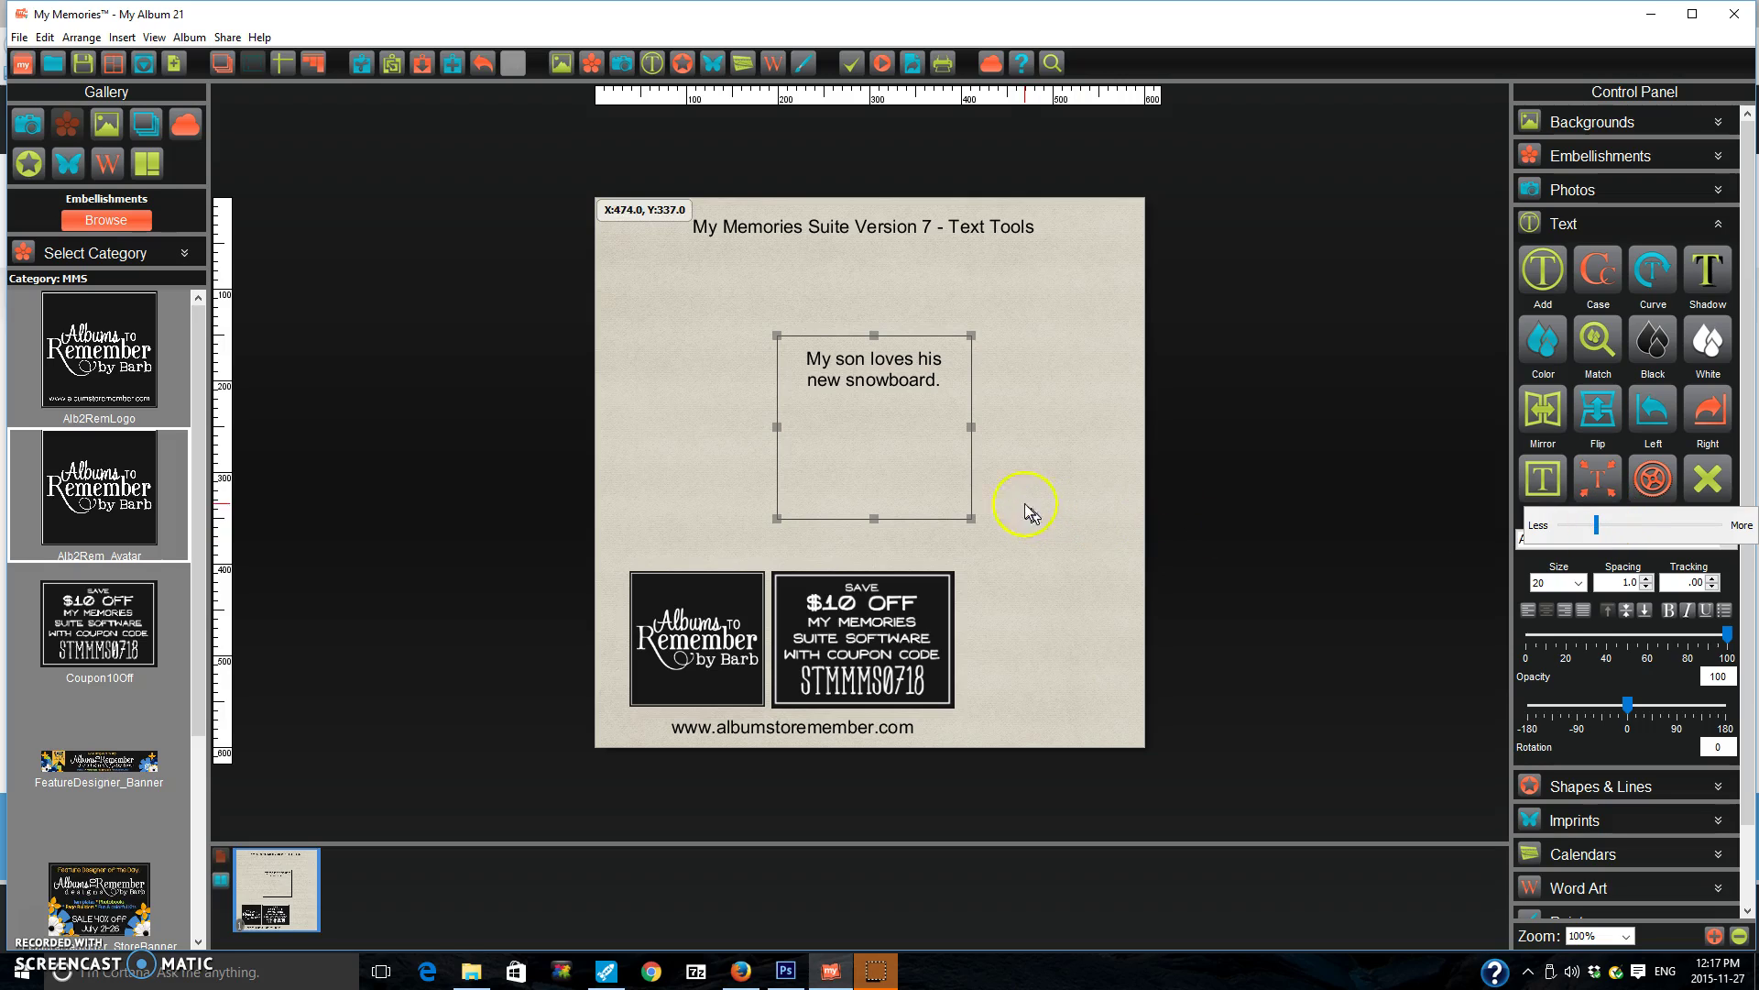